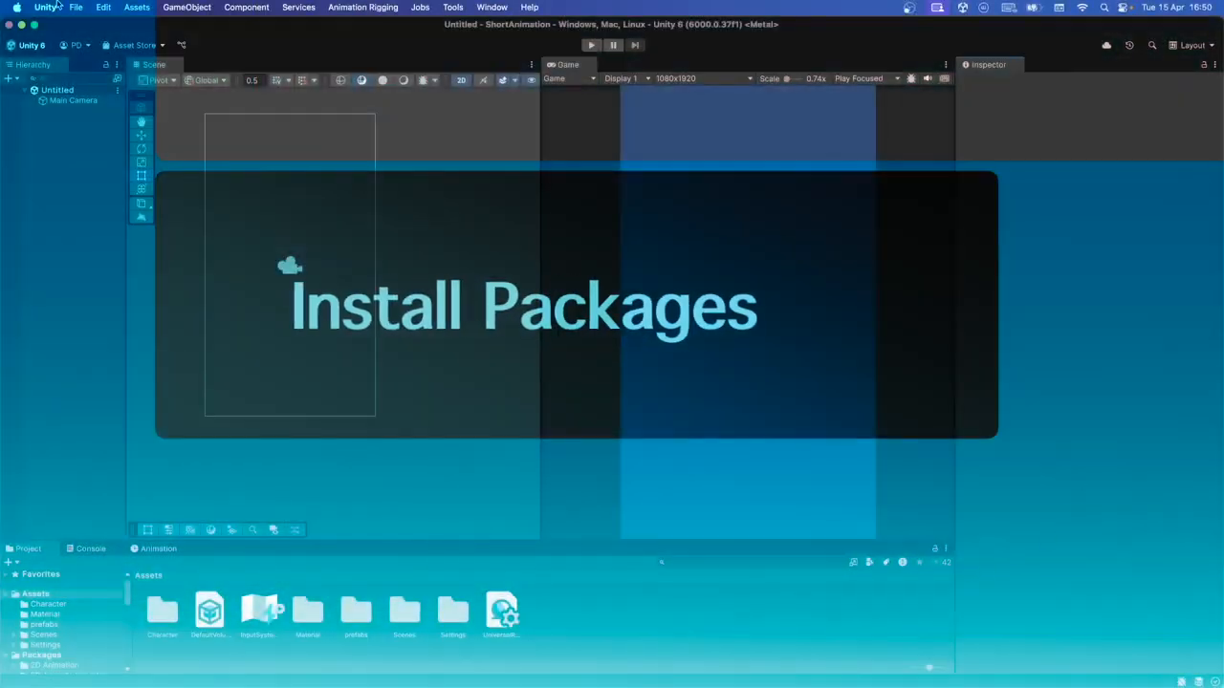
Open the Package Manager and look up the 2D Animation package in the Unity Registry
click(33, 24)
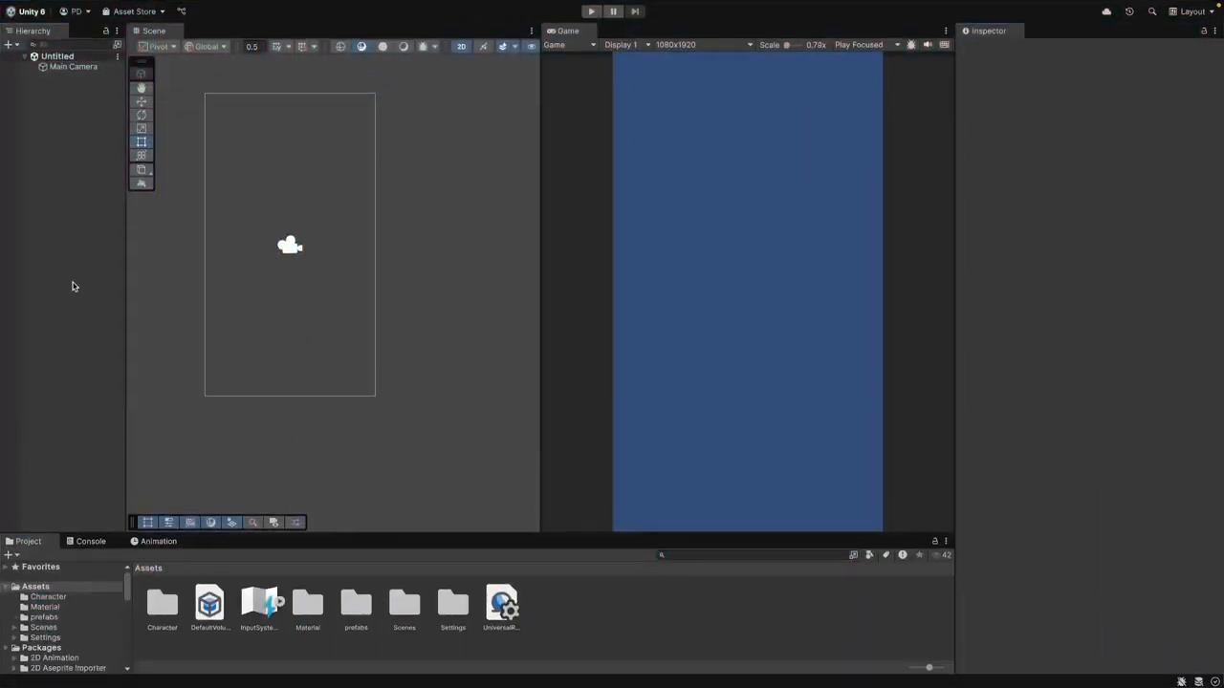
mouse_move(341, 4)
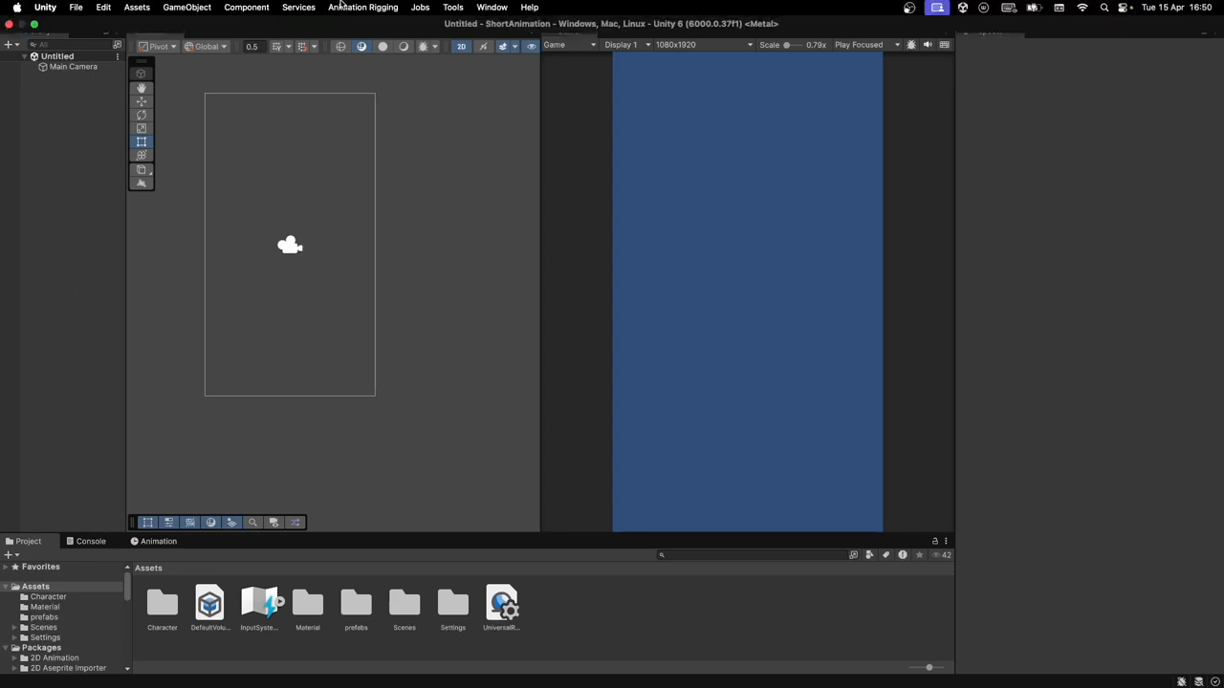
click(493, 8)
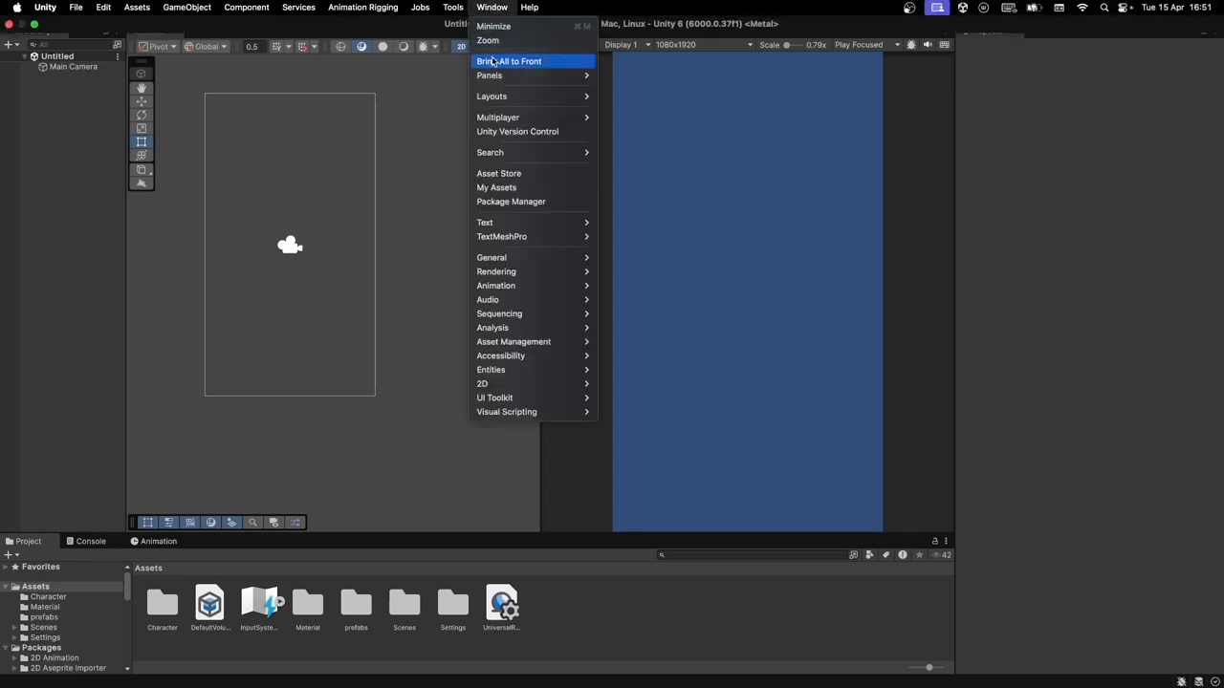
click(511, 202)
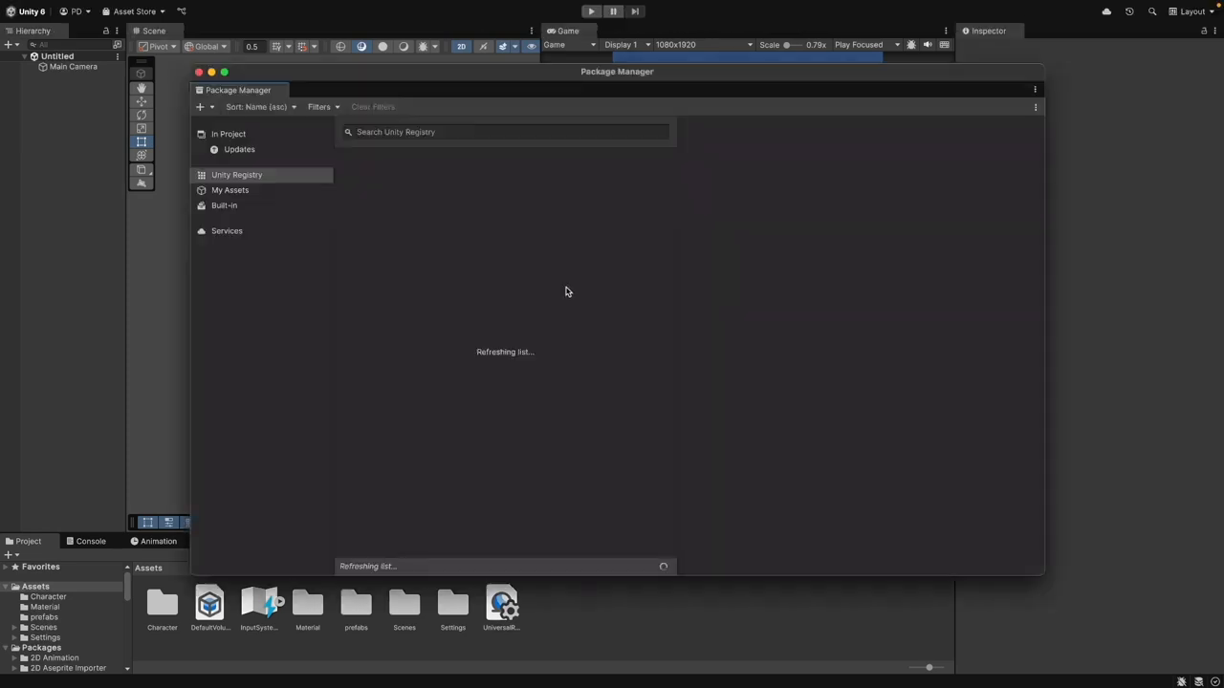
click(252, 180)
click(395, 134)
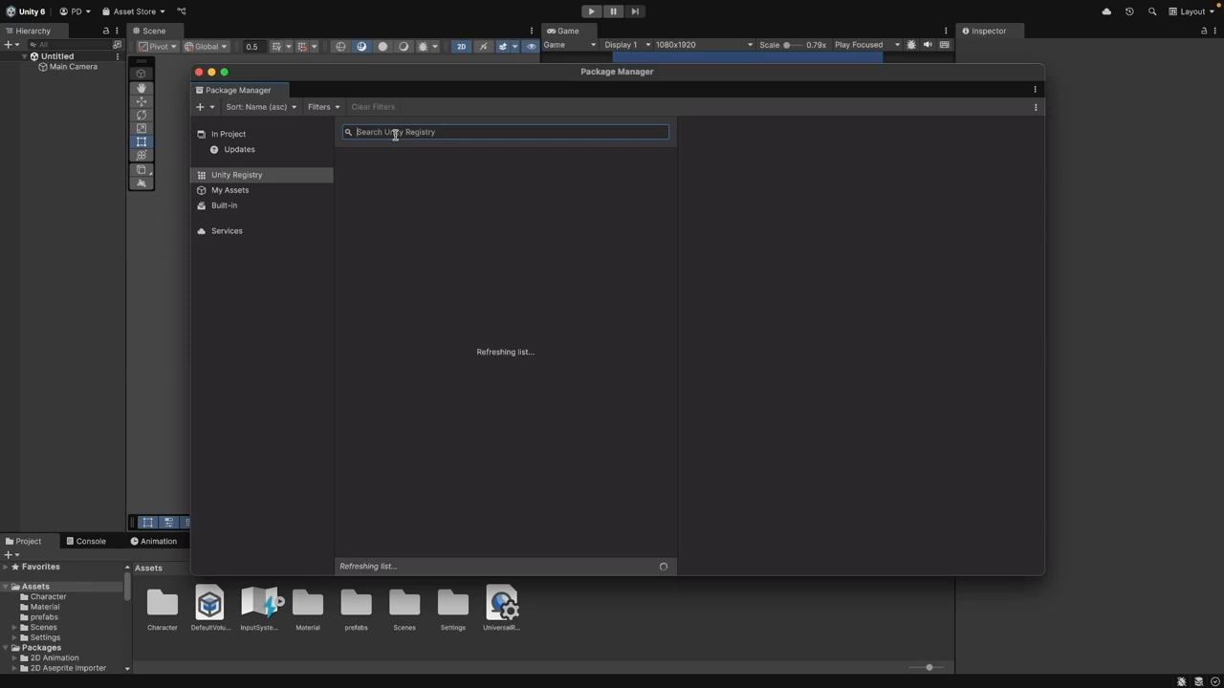
text(2D ani)
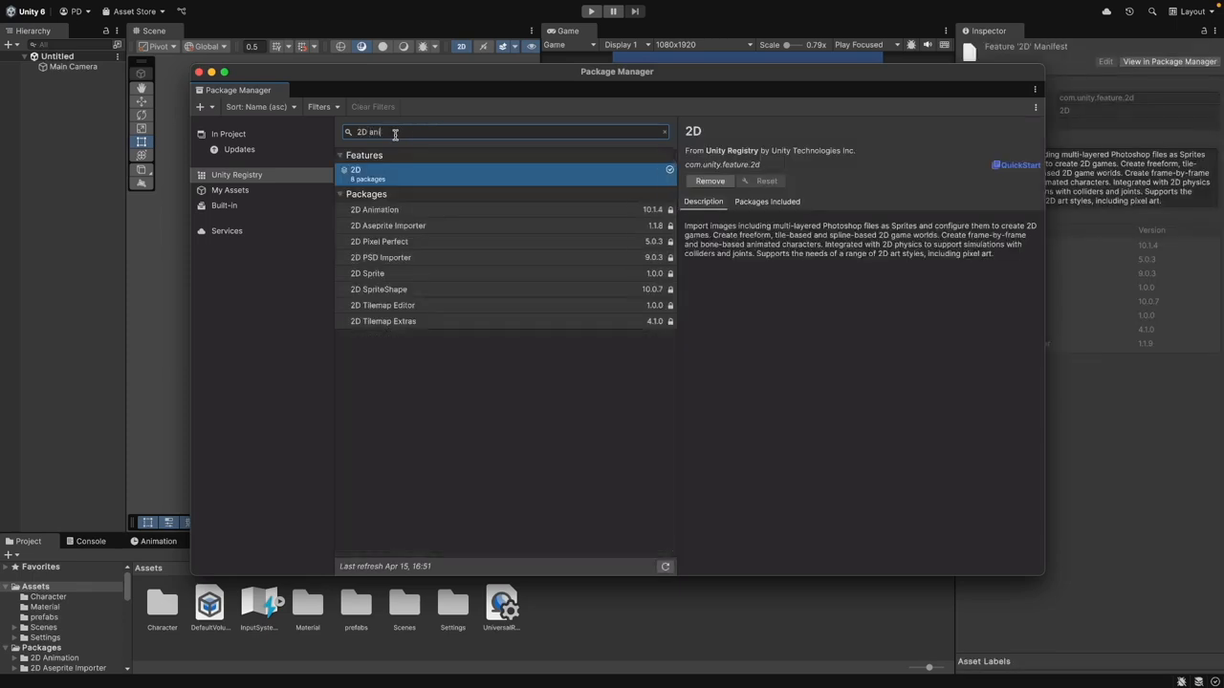
text(mation)
click(393, 172)
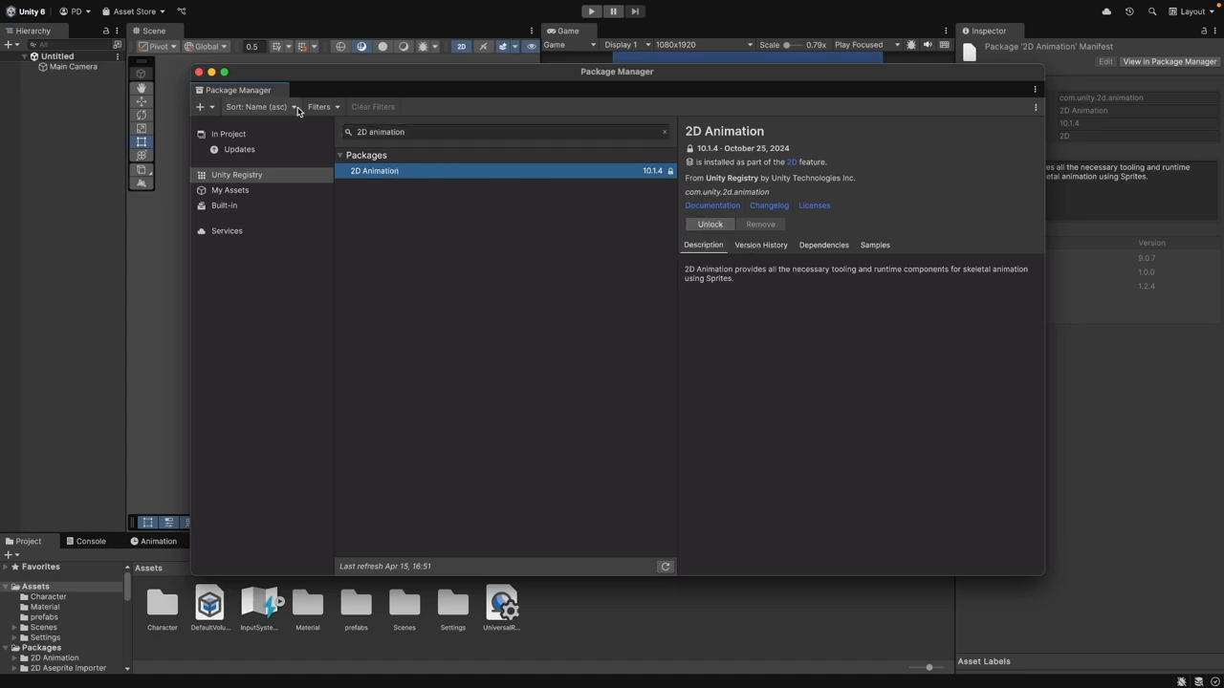
Look up the 2D PSD Importer package in the registry, clear the search and close the Package Manager
drag(409, 128, 326, 128)
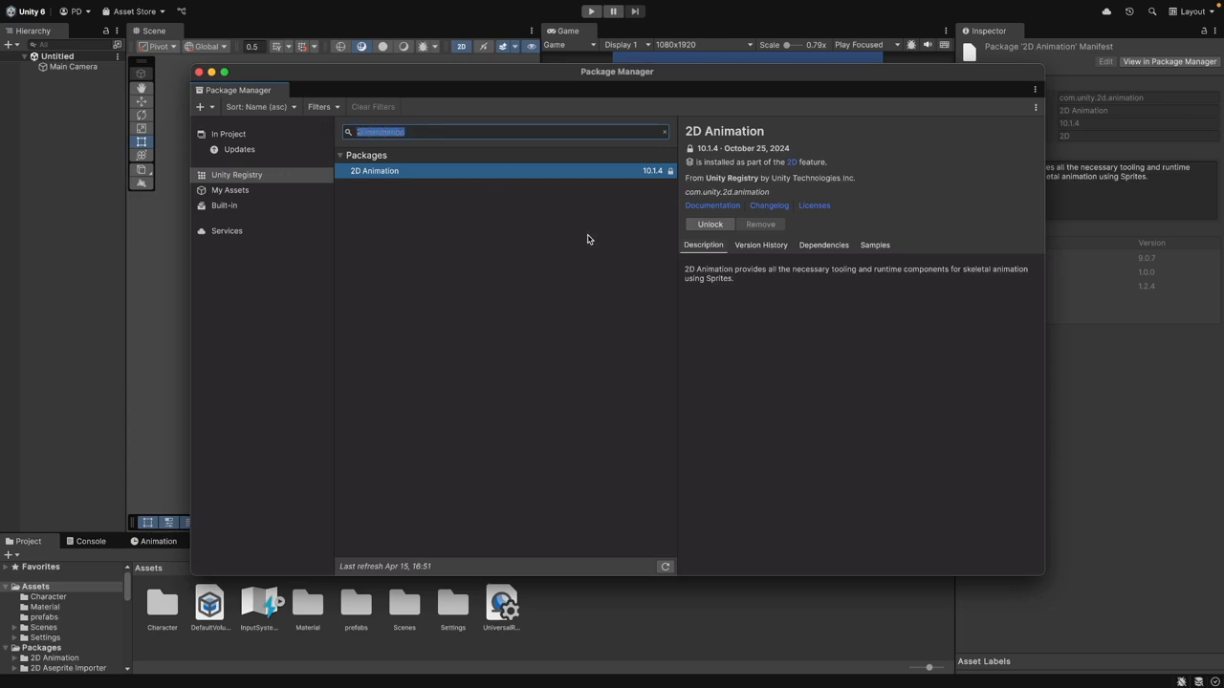
text(2D PSD)
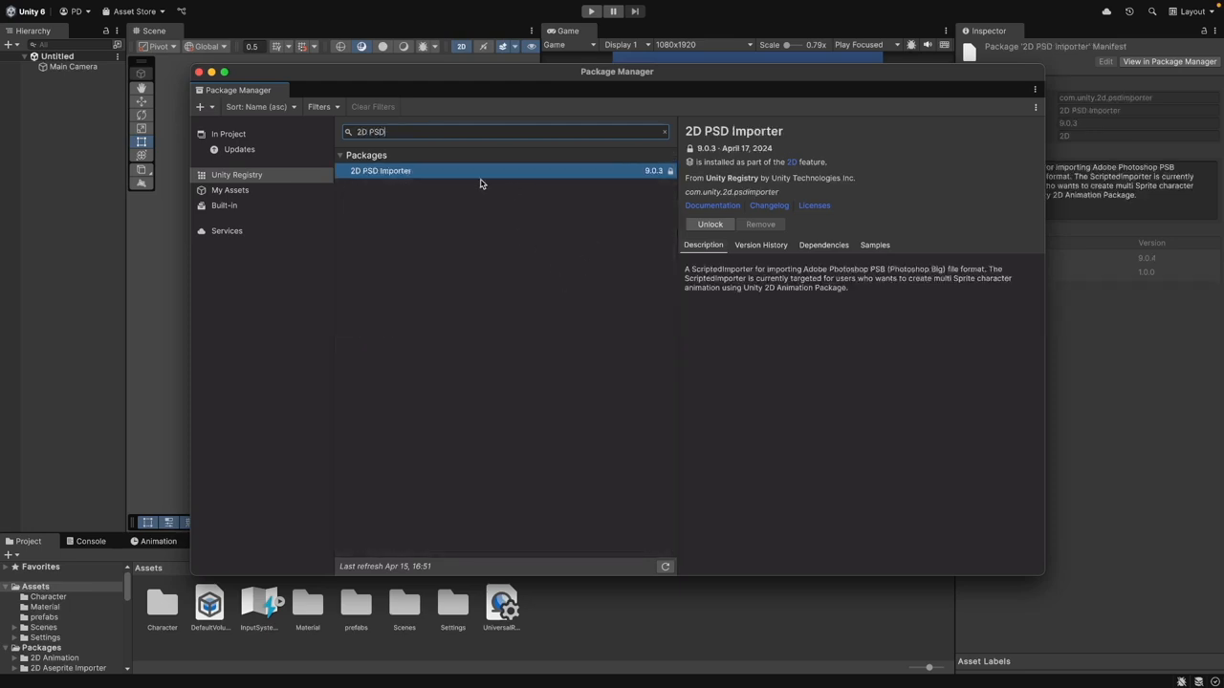
click(481, 181)
click(665, 133)
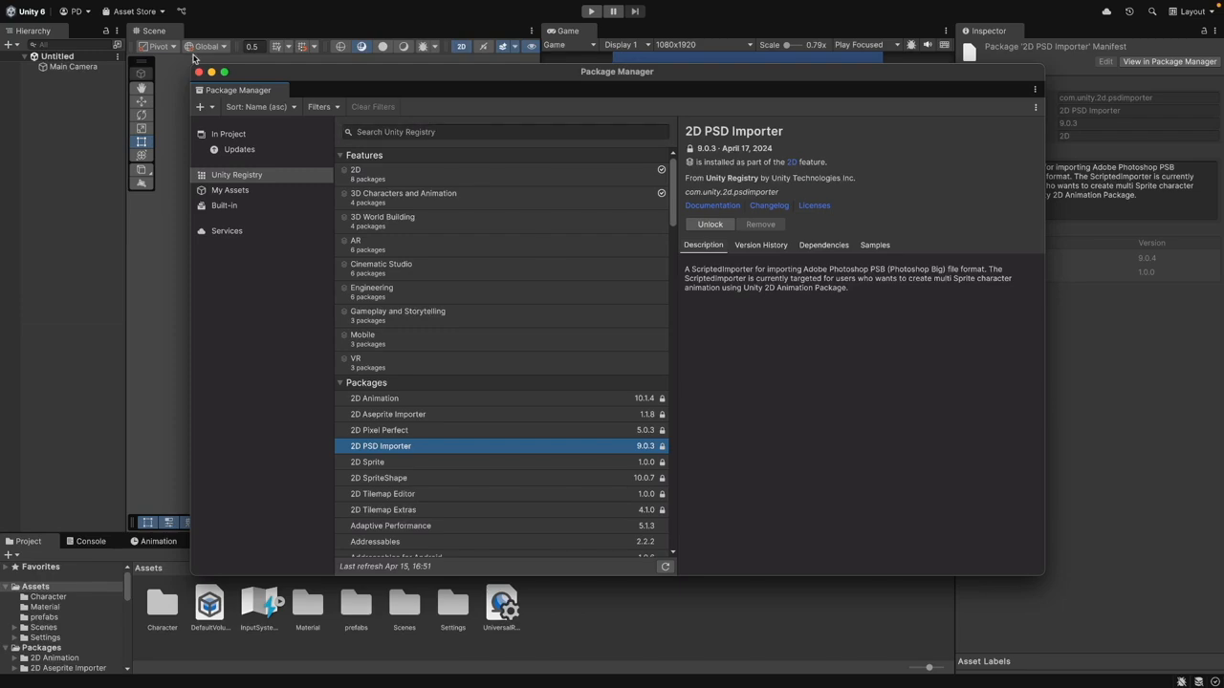
click(199, 73)
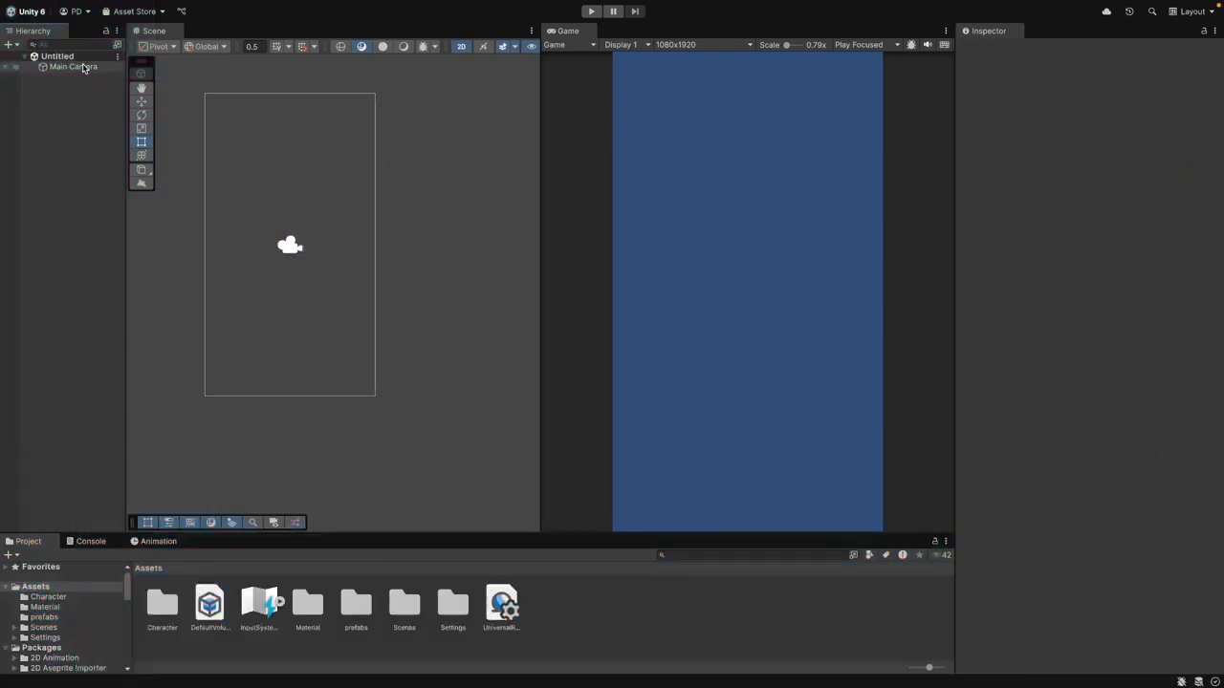
Set the Main Camera's background type to Solid Color and make the background color black
click(79, 67)
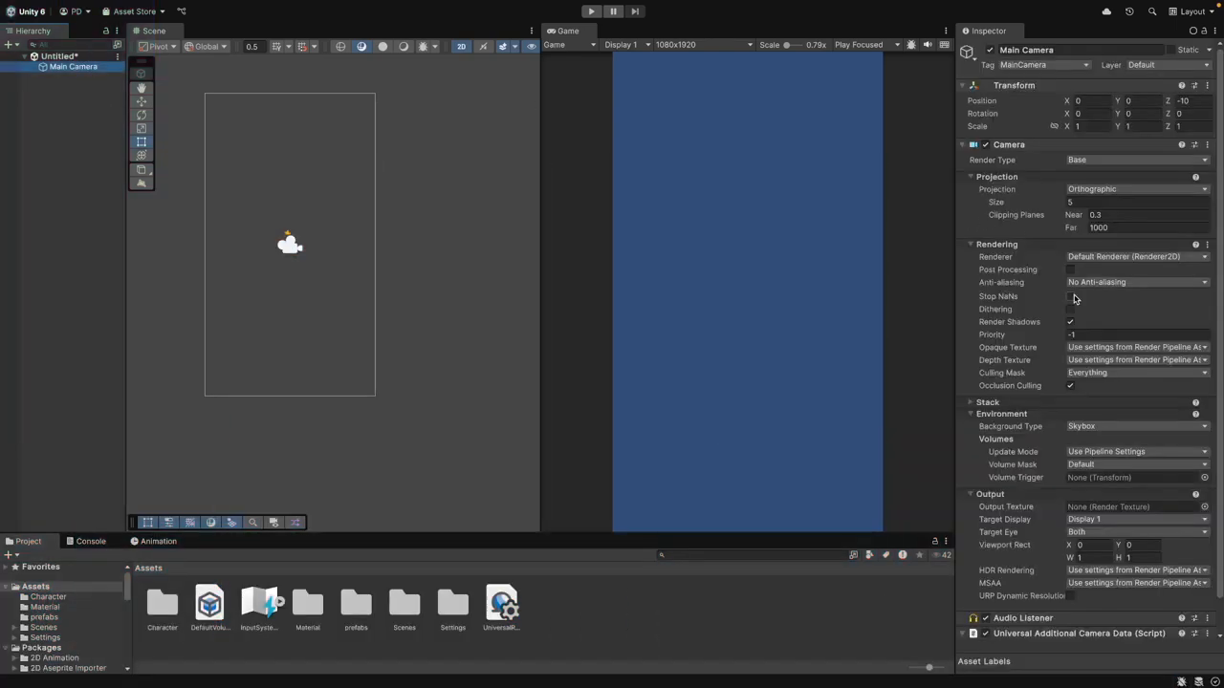
scroll(1073, 297, down, 1)
scroll(1075, 286, up, 1)
scroll(1029, 326, down, 1)
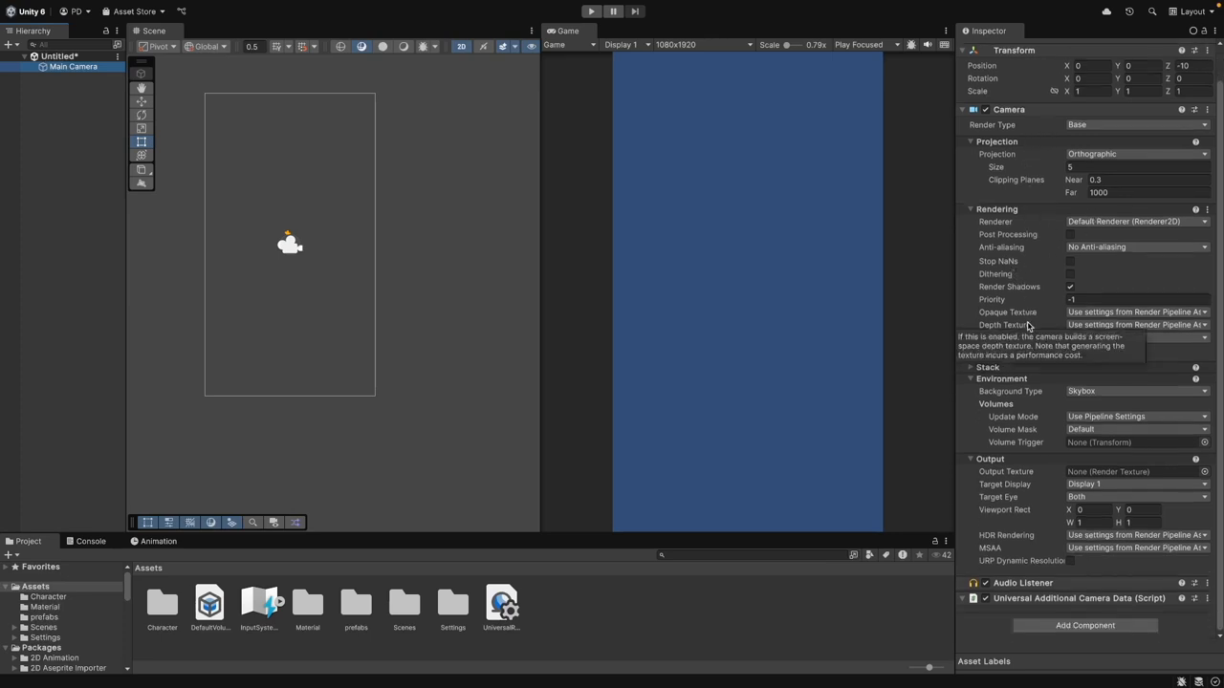
scroll(1028, 326, up, 1)
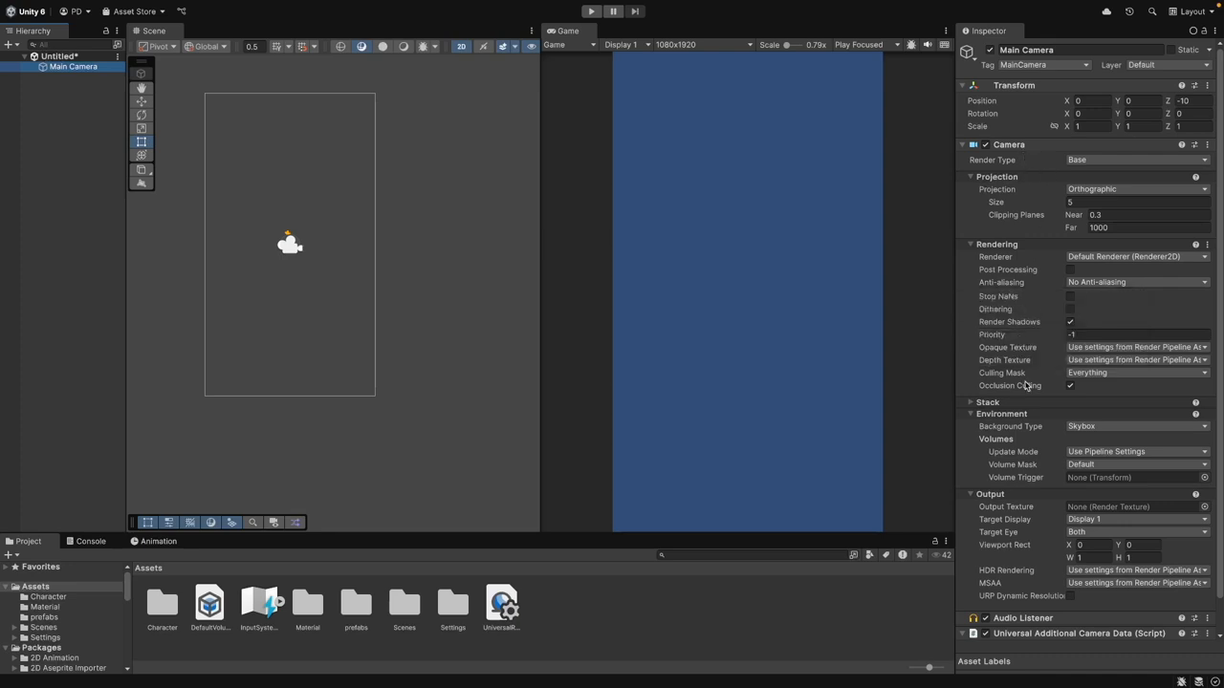
click(1077, 428)
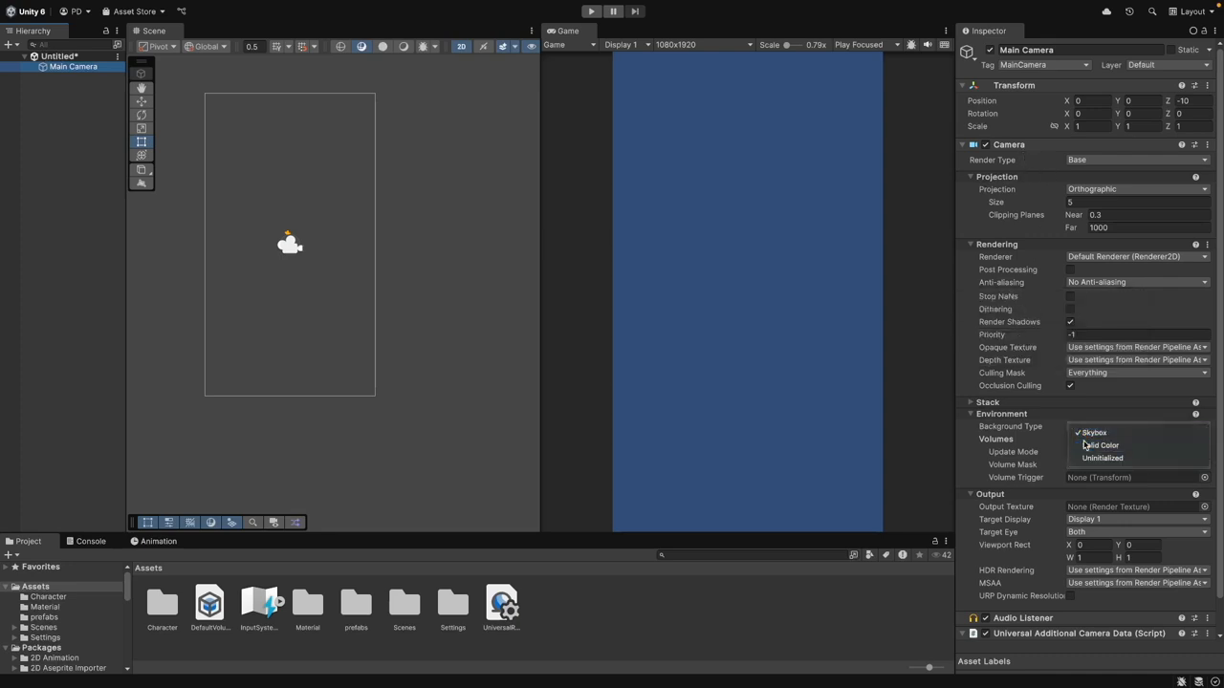
click(1099, 445)
click(1086, 441)
drag(1137, 462, 1065, 530)
click(1085, 333)
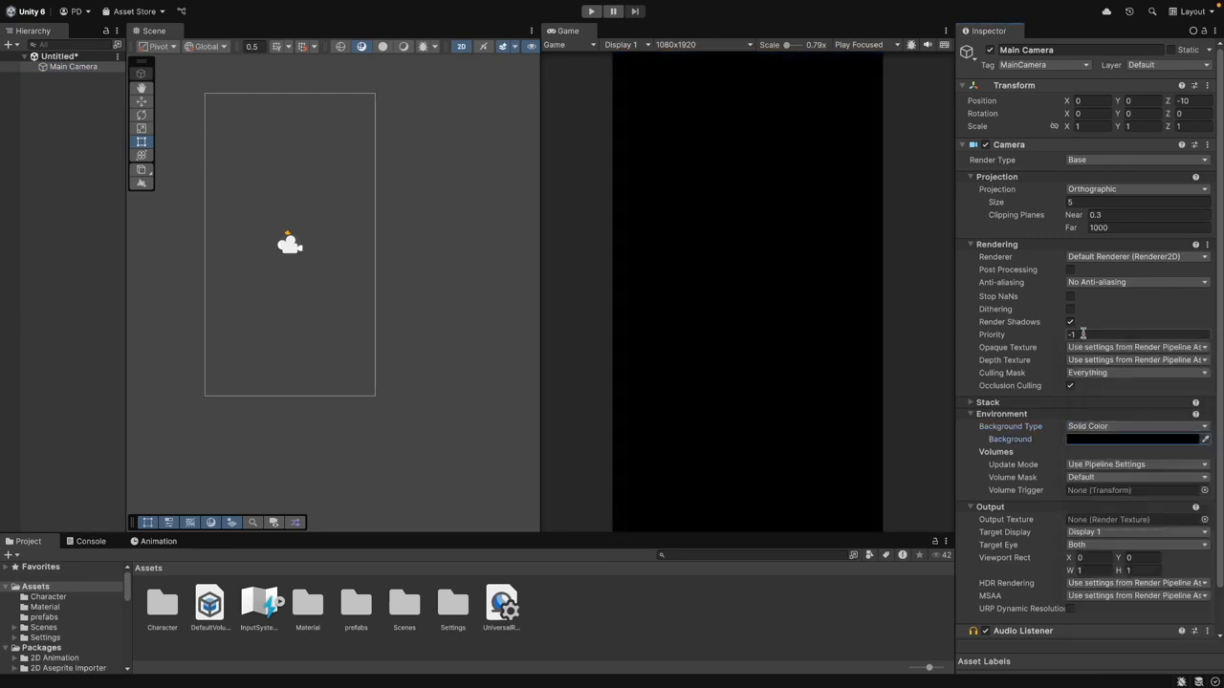
click(768, 603)
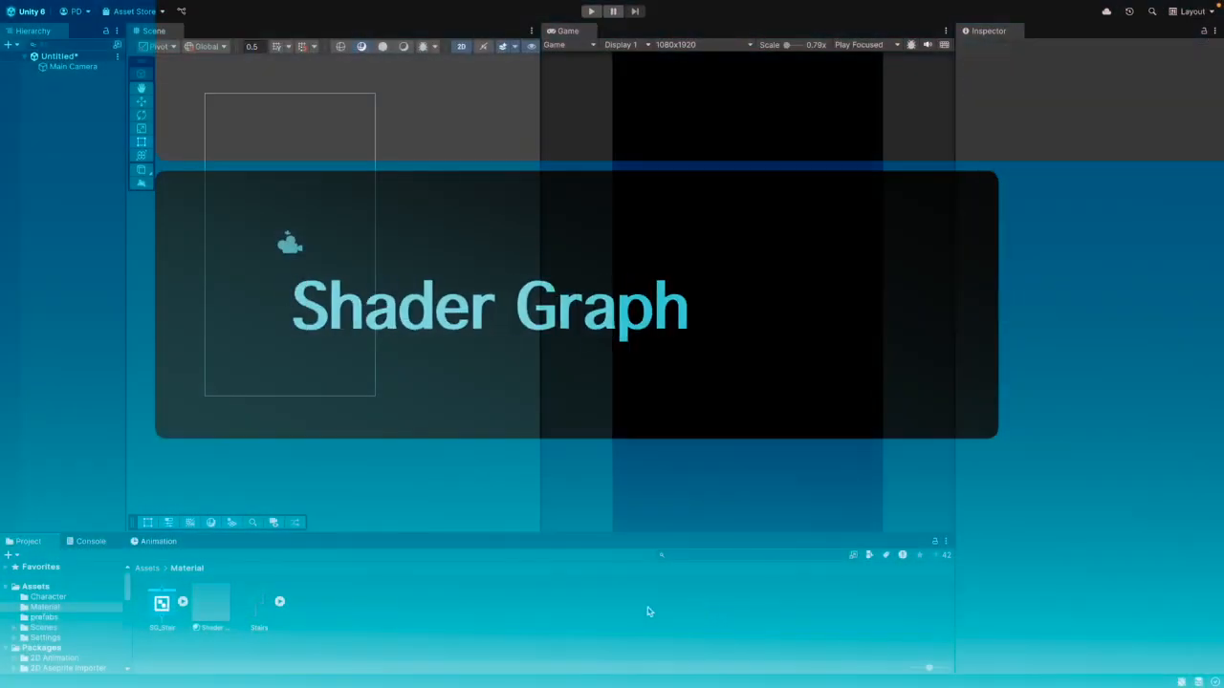
right_click(400, 621)
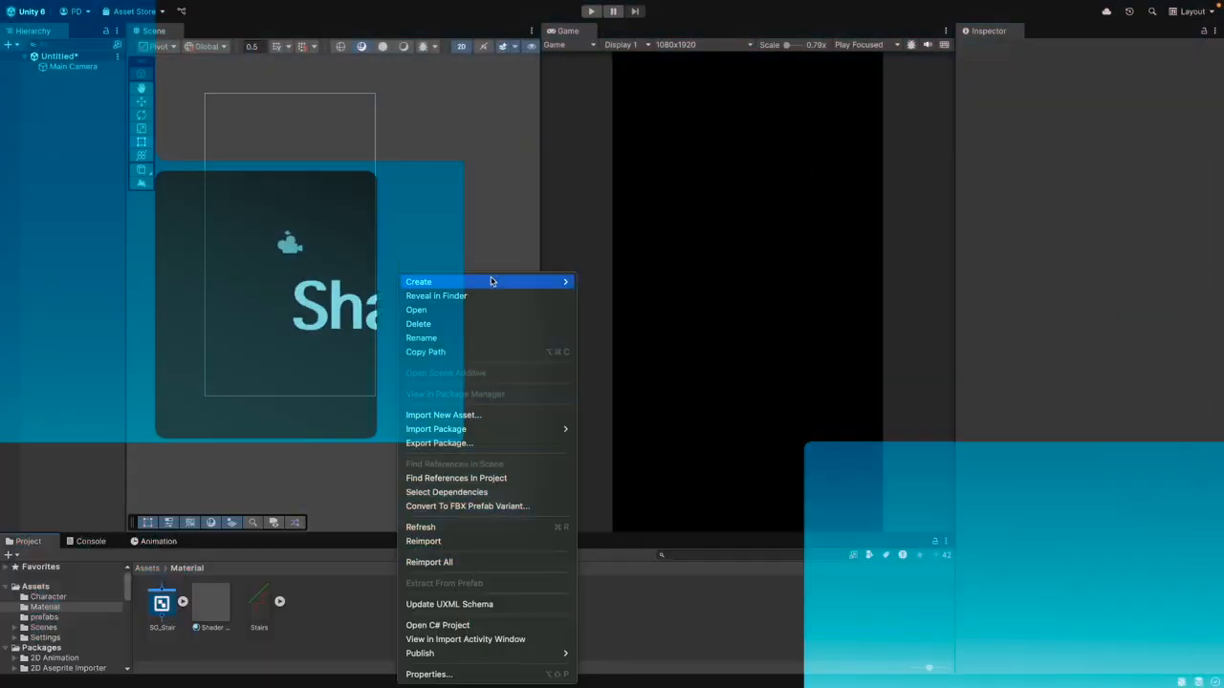
mouse_move(486, 279)
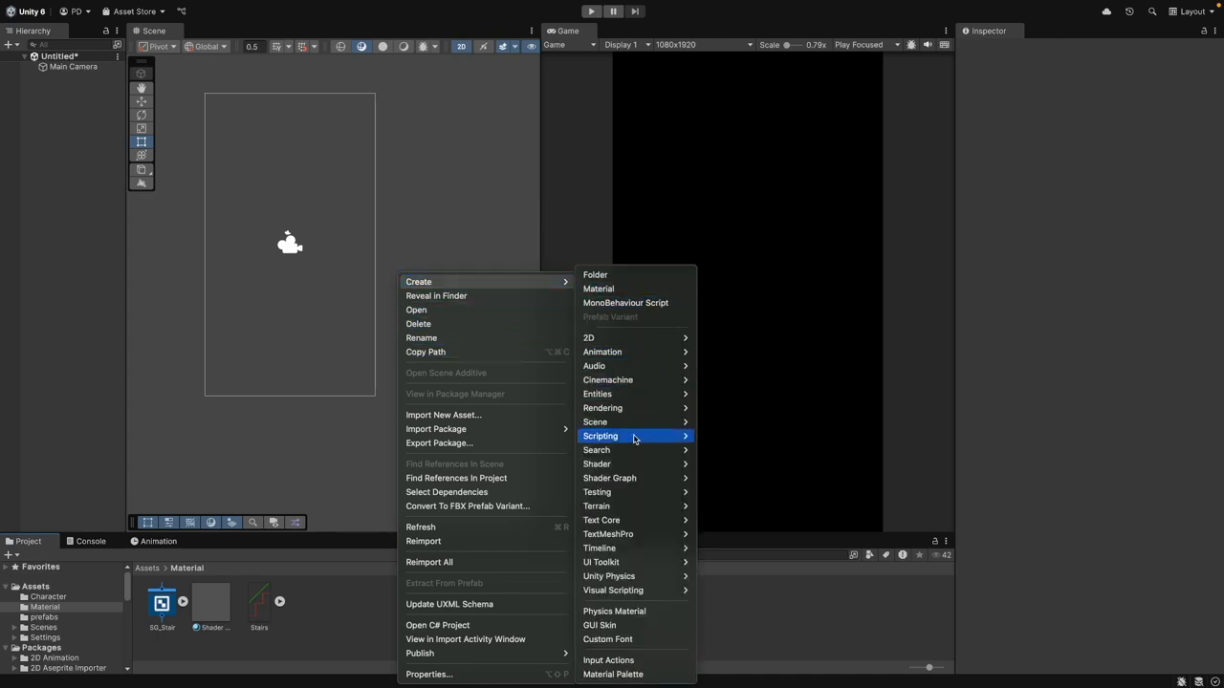
mouse_move(623, 481)
mouse_move(727, 484)
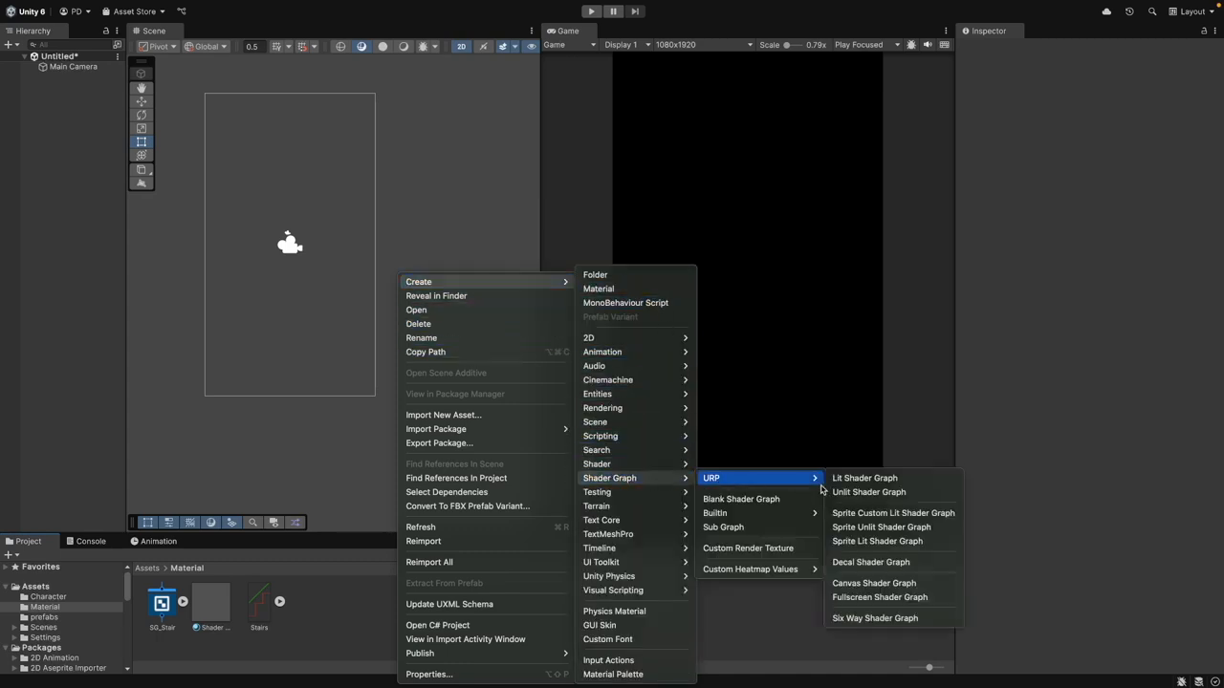
click(923, 547)
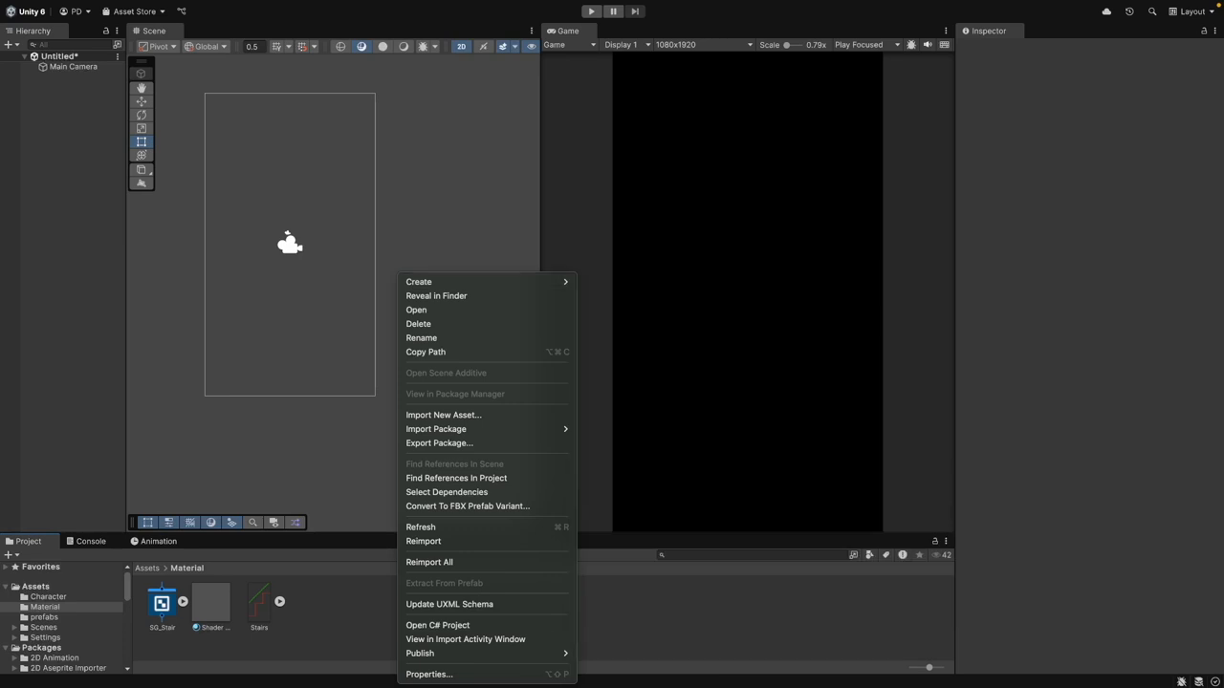
Open the SG_Stair shader graph from the Material folder and widen its editor to show the whole node network
double_click(163, 603)
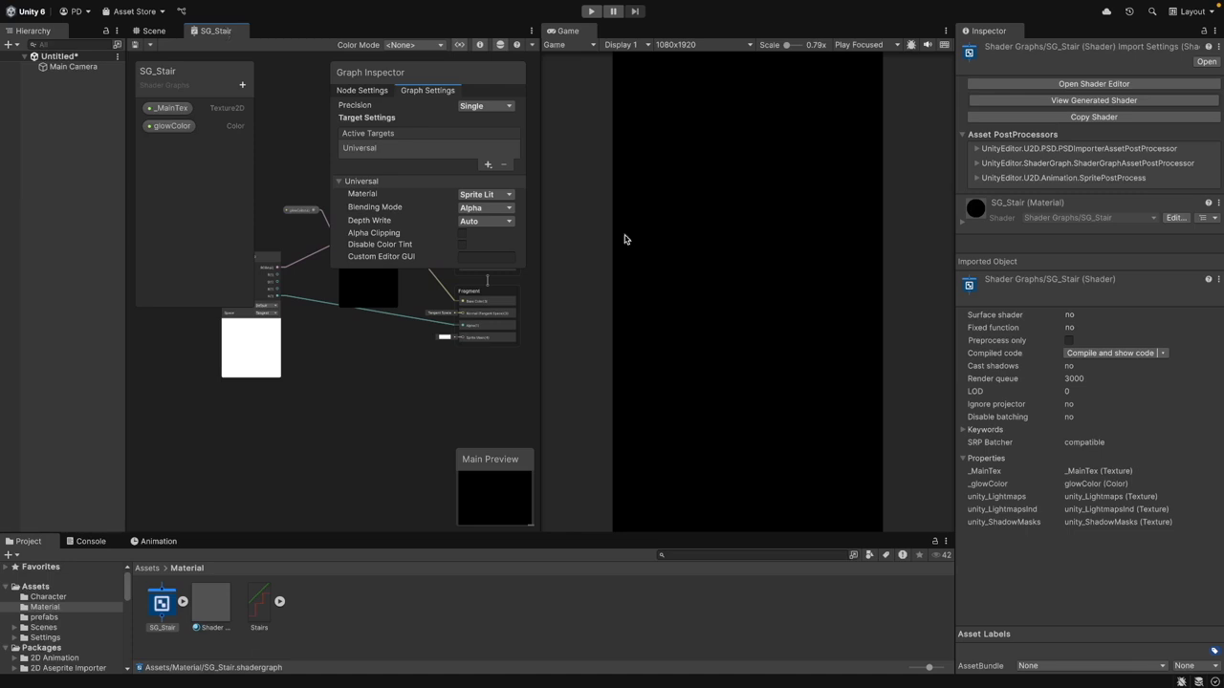
drag(540, 254, 862, 297)
middle_drag(522, 366, 618, 493)
scroll(688, 422, up, 5)
scroll(689, 421, down, 5)
scroll(699, 491, down, 6)
scroll(699, 491, up, 5)
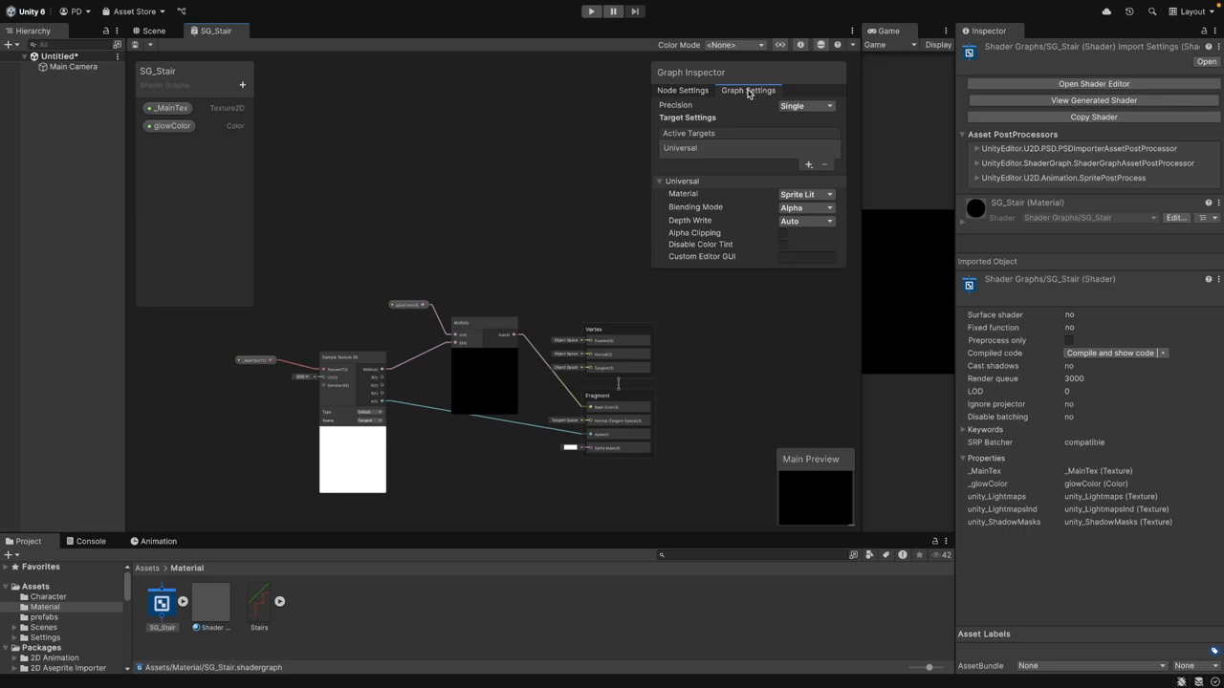
Check the Material and Blending Mode options in the SG_Stair graph's Universal target settings
click(795, 196)
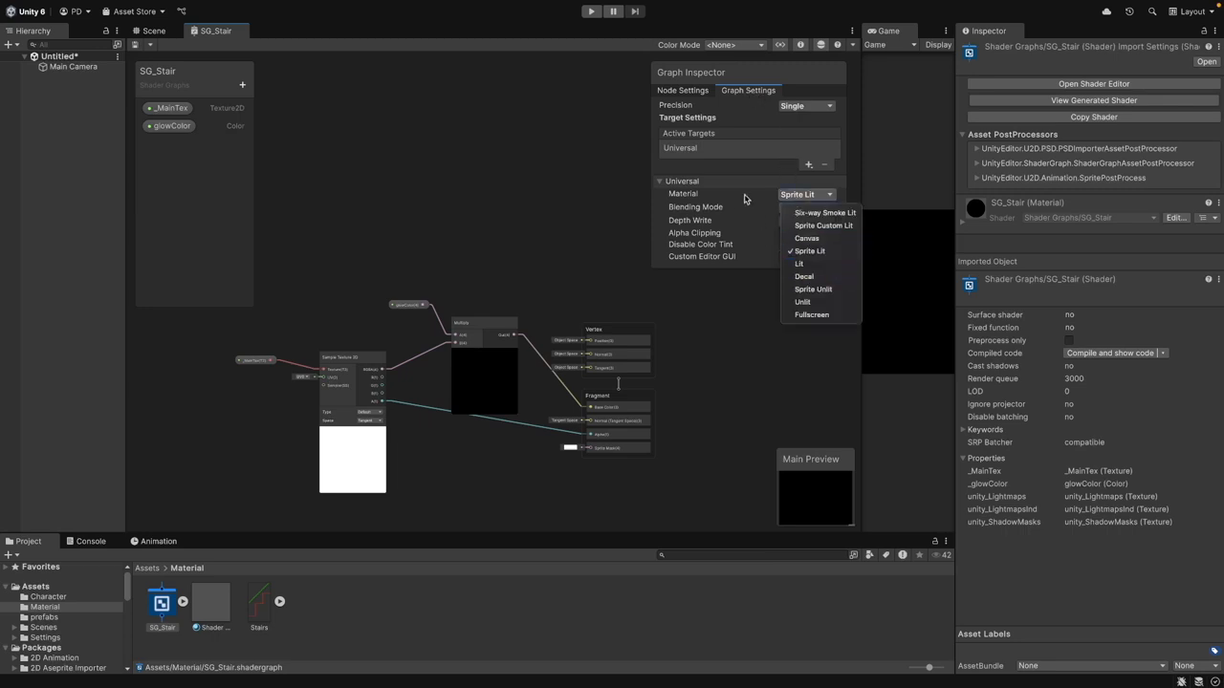
click(749, 198)
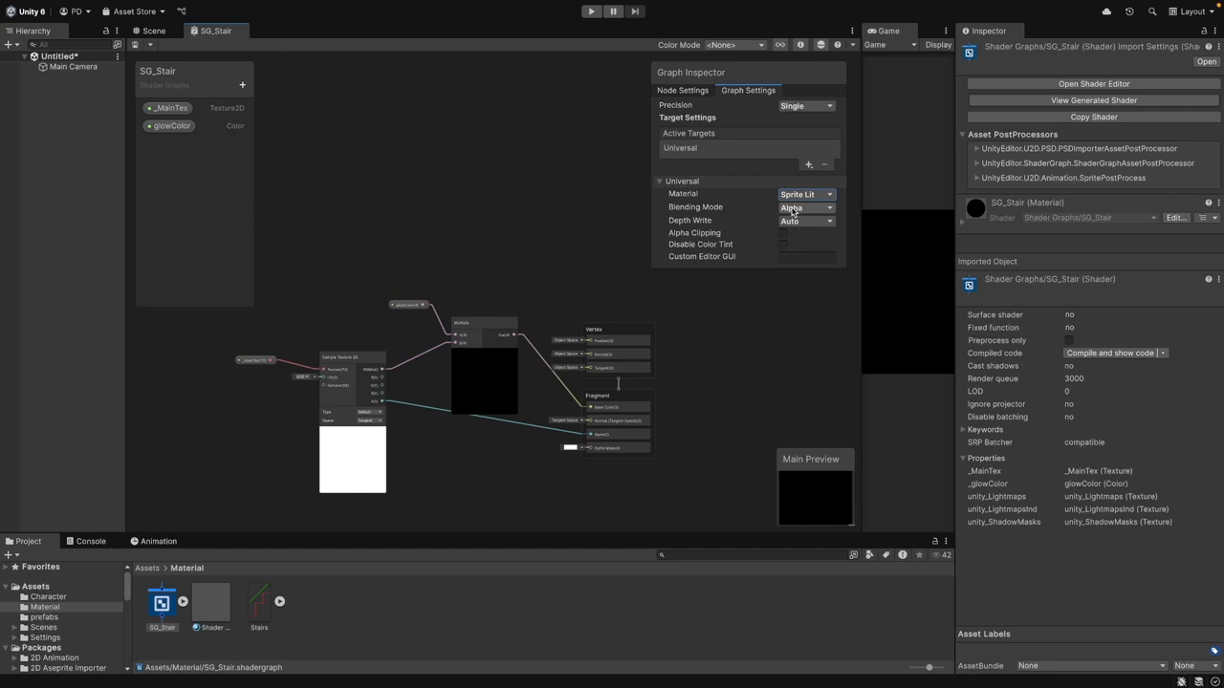
click(793, 208)
click(800, 229)
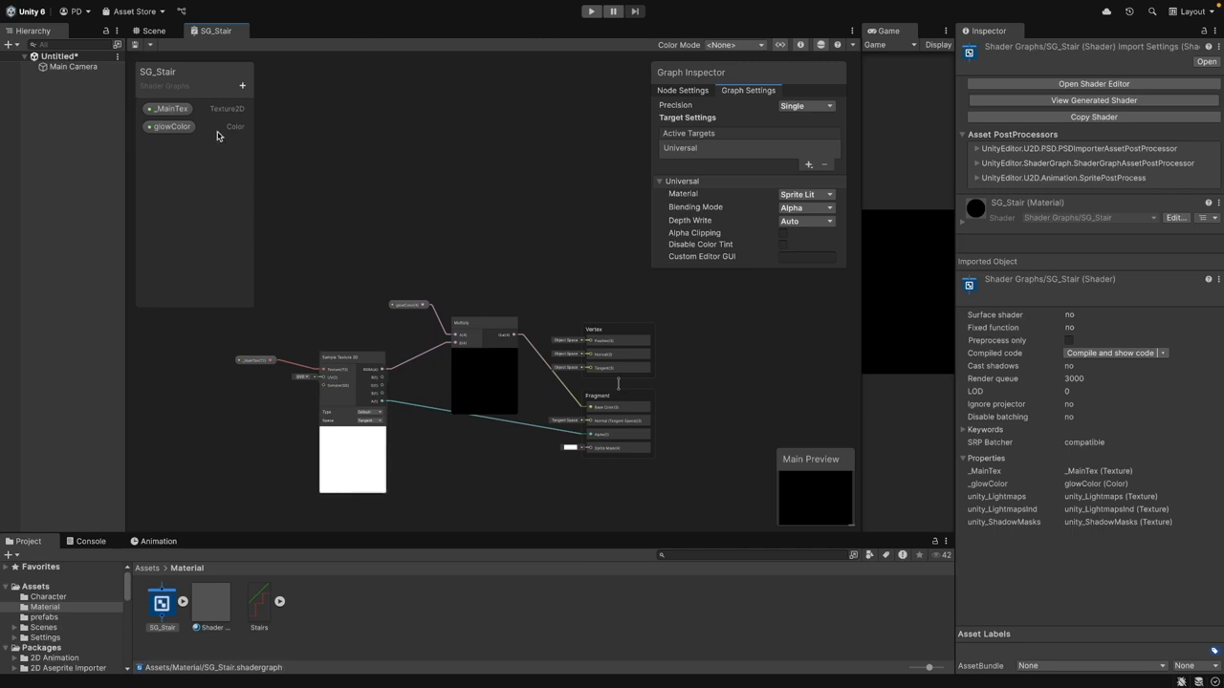
Review the property types that can be added to SG_Stair and examine how its texture, glowColor and Multiply nodes connect to the Fragment block
click(242, 85)
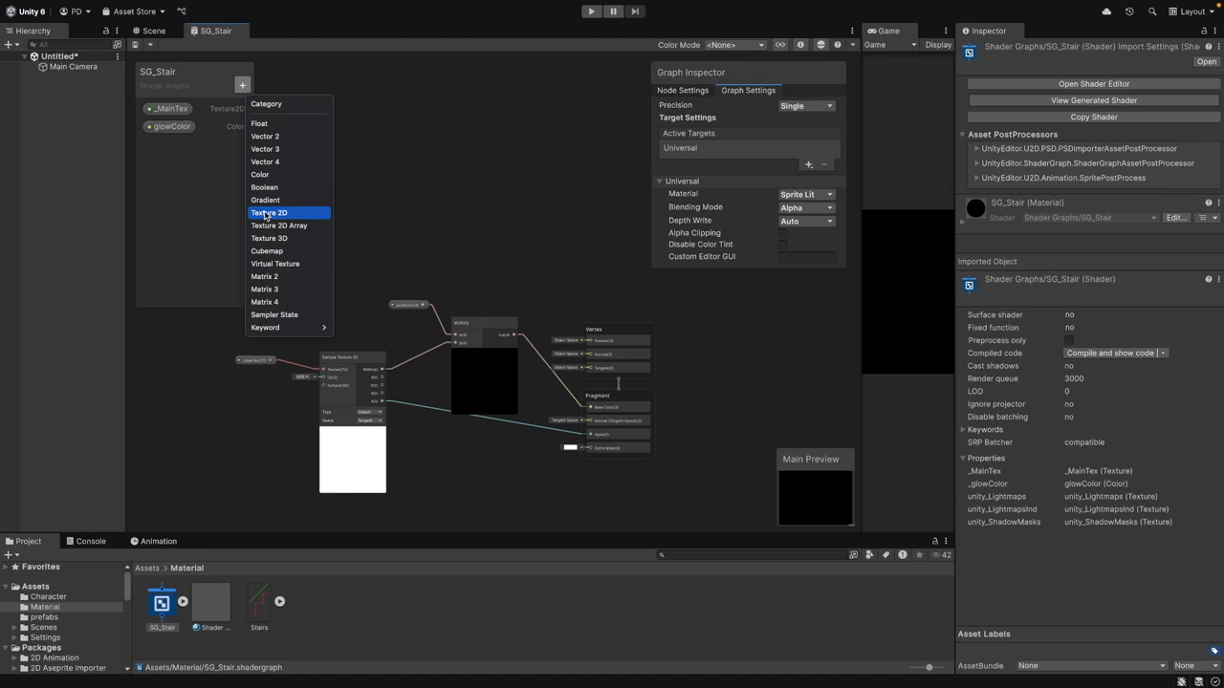
click(224, 165)
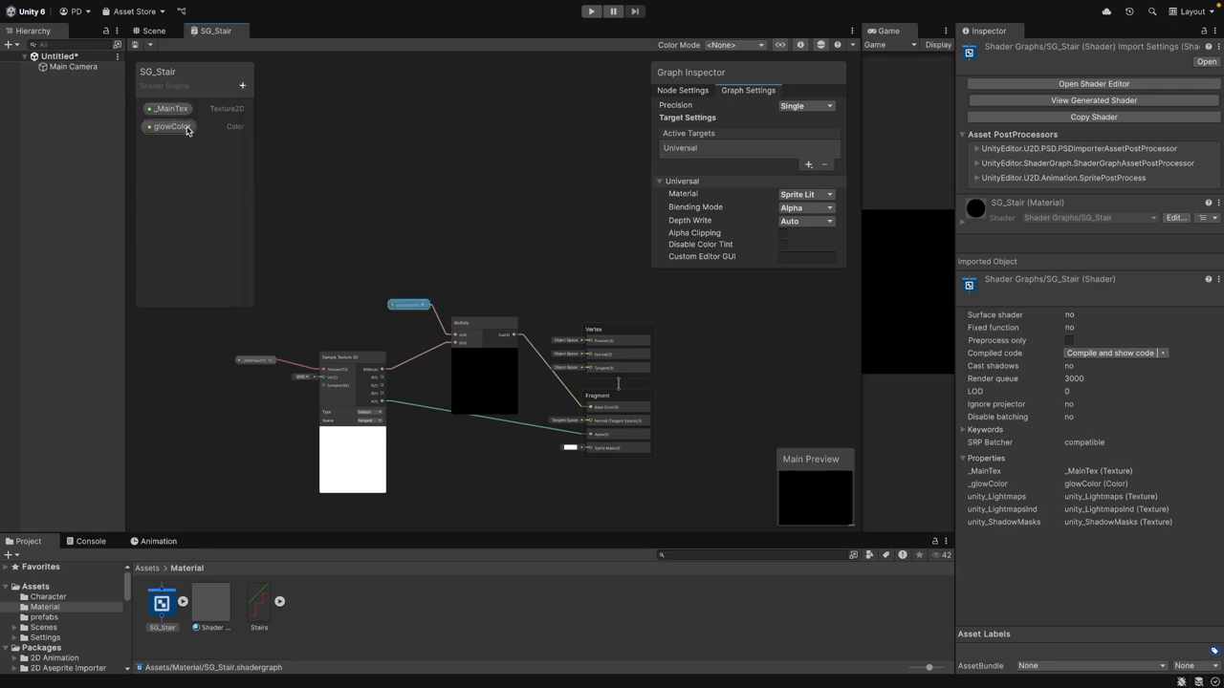
click(242, 85)
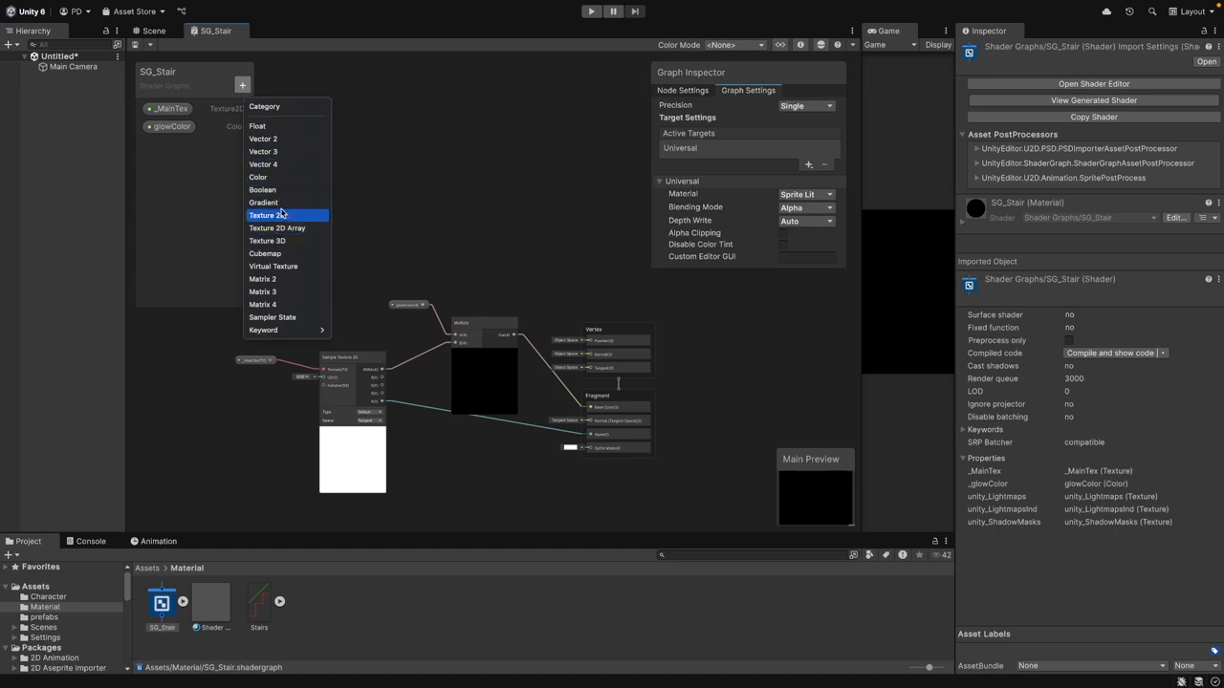
click(189, 157)
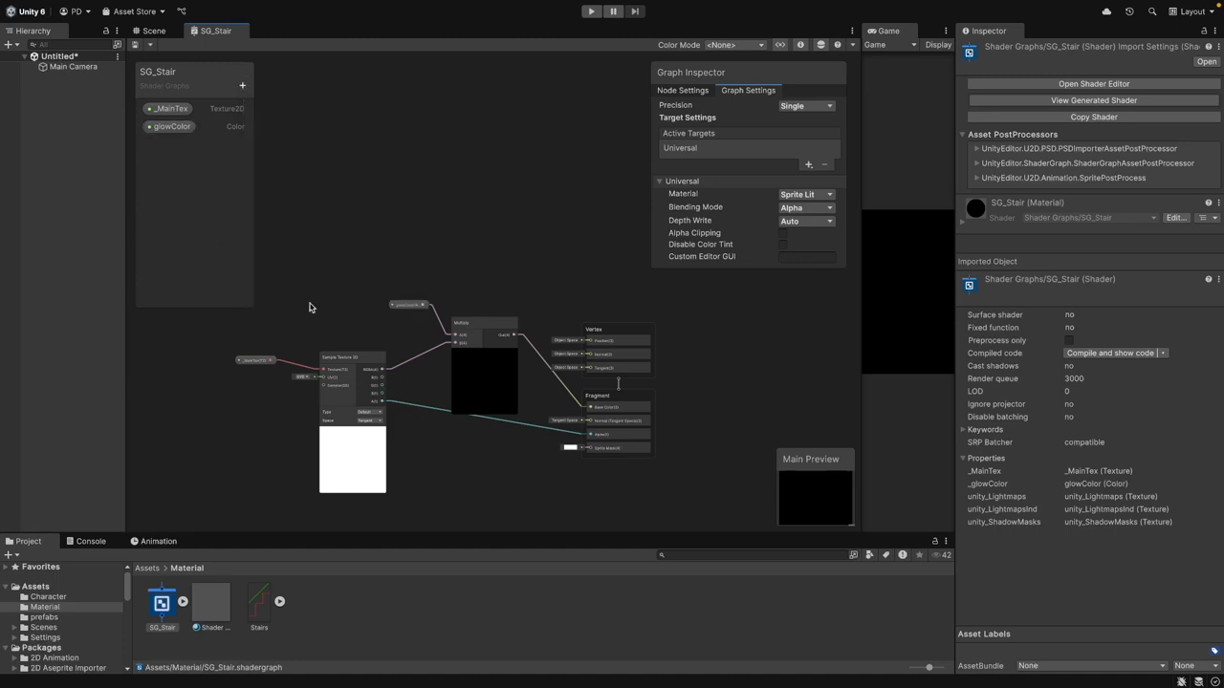
scroll(404, 339, up, 5)
middle_drag(412, 341, 323, 317)
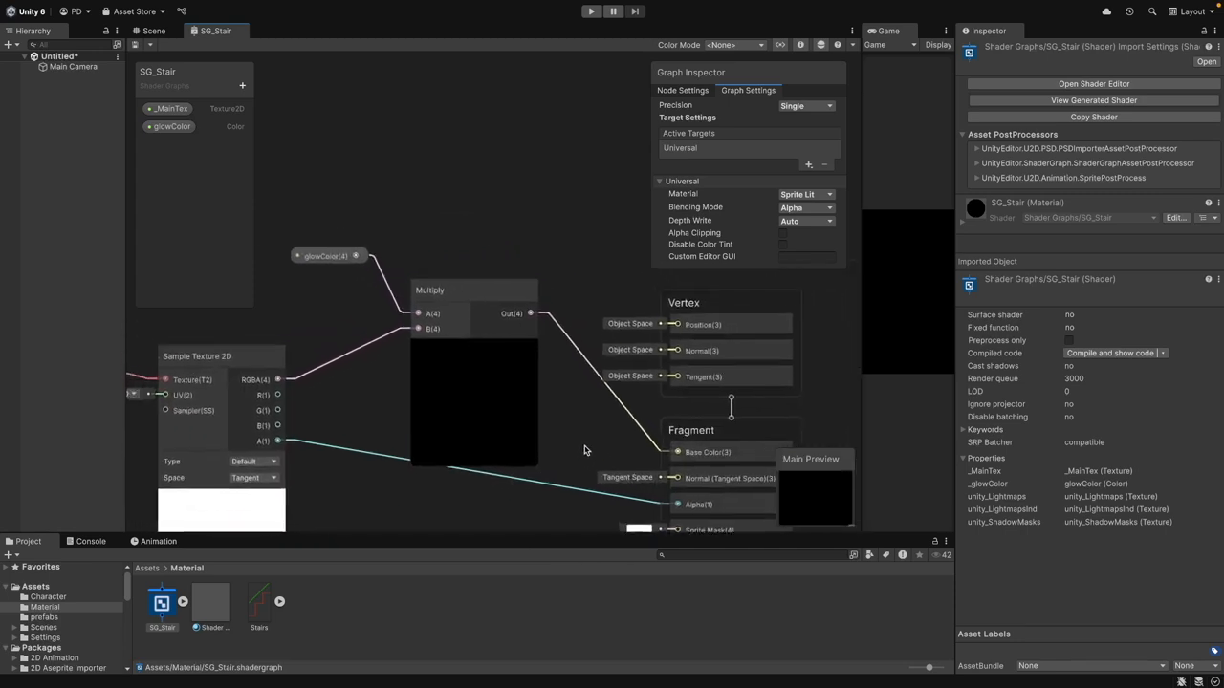
mouse_move(296, 415)
middle_down()
mouse_move(278, 371)
mouse_move(294, 395)
middle_up()
scroll(511, 379, down, 4)
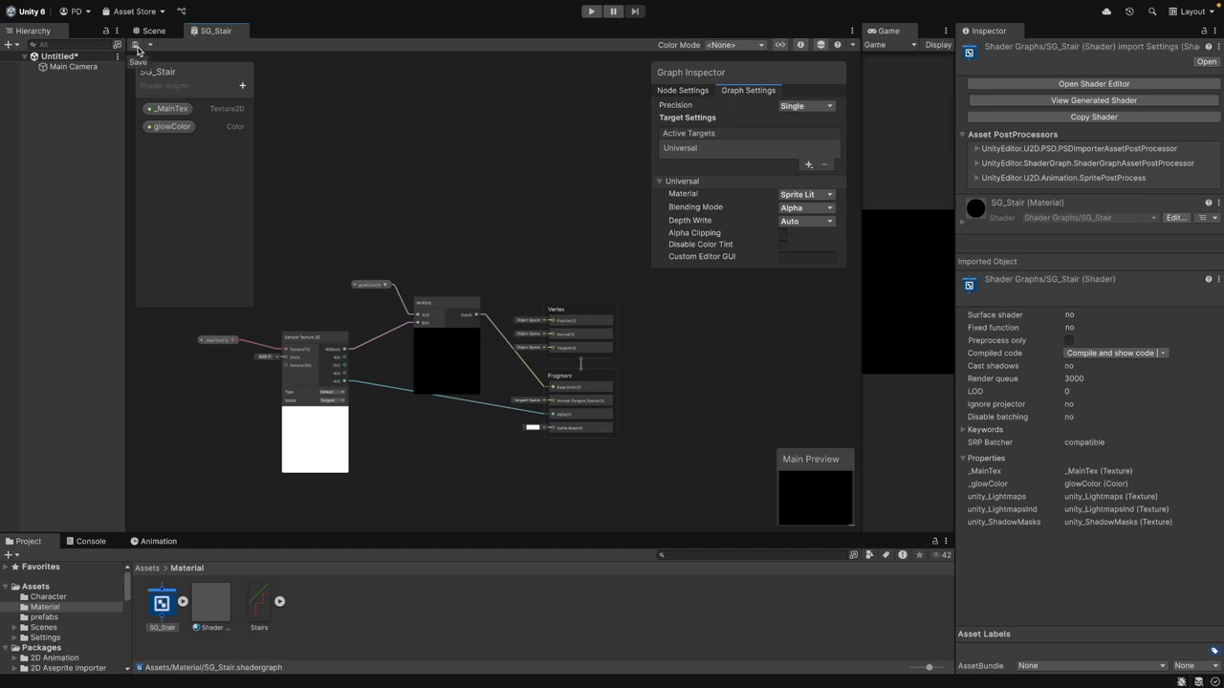
Save the SG_Stair shader graph and close its editor to return to the scene view
click(138, 45)
right_click(217, 37)
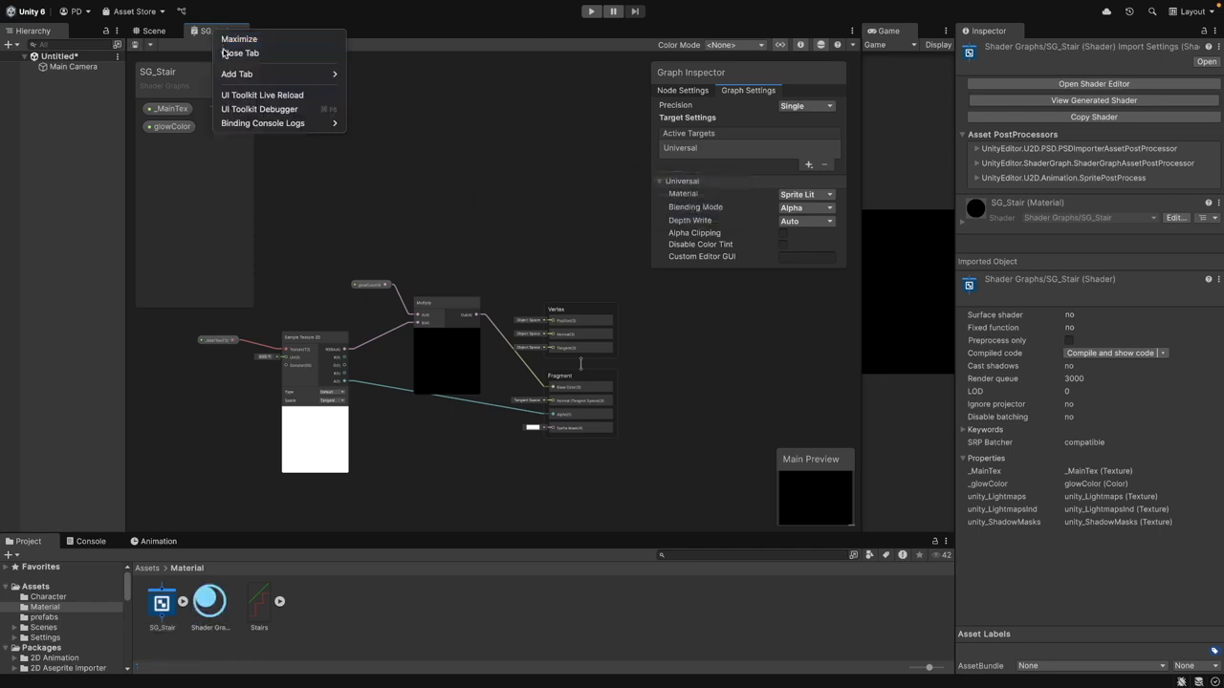
click(234, 53)
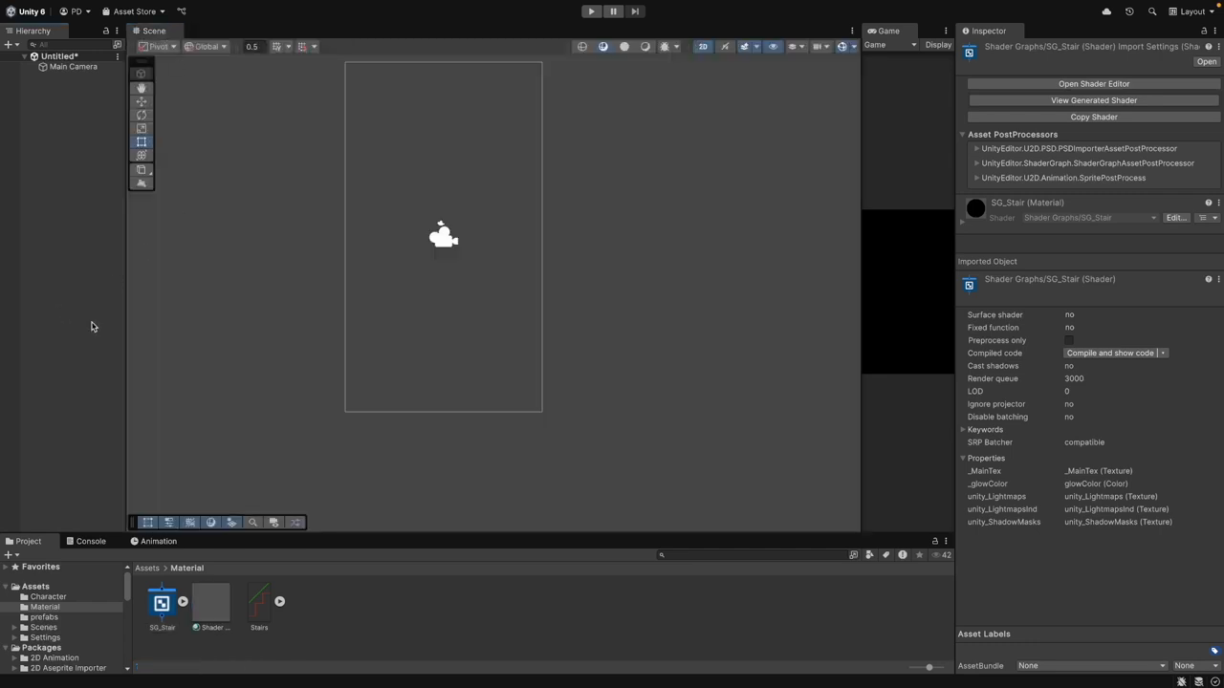
drag(353, 532, 375, 521)
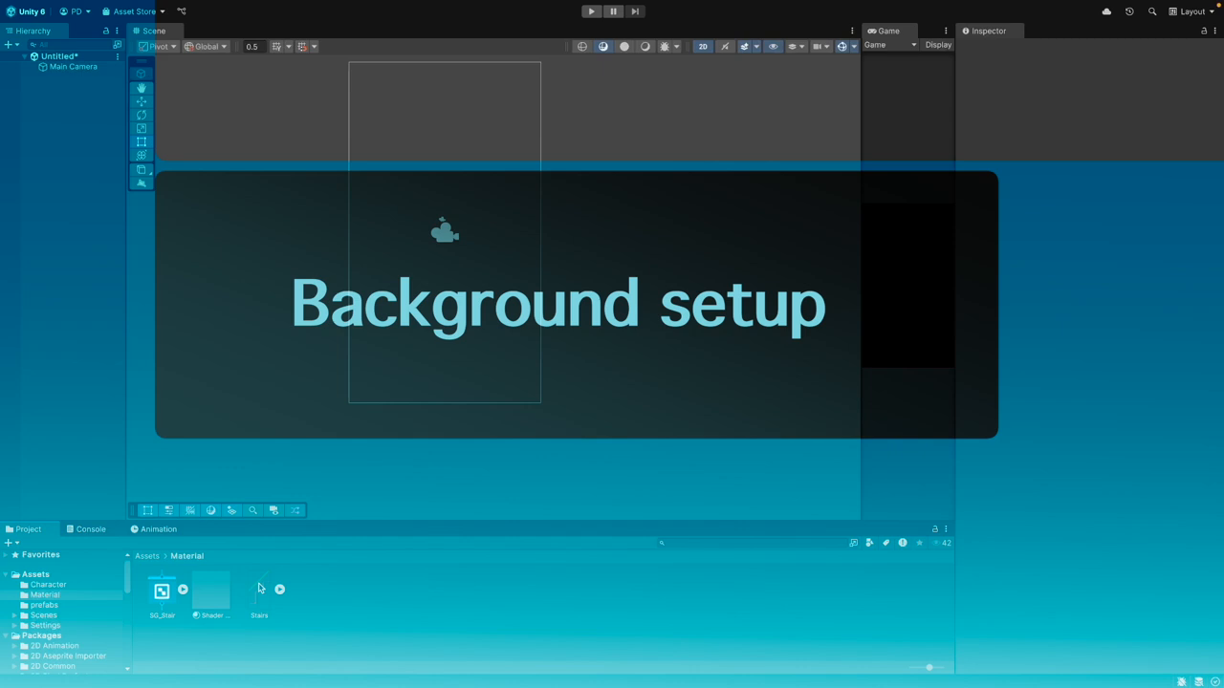
Add the Stairs sprite to the scene, widen the Game view, and assign the shader material from the Material folder to the sprite
drag(258, 588, 48, 316)
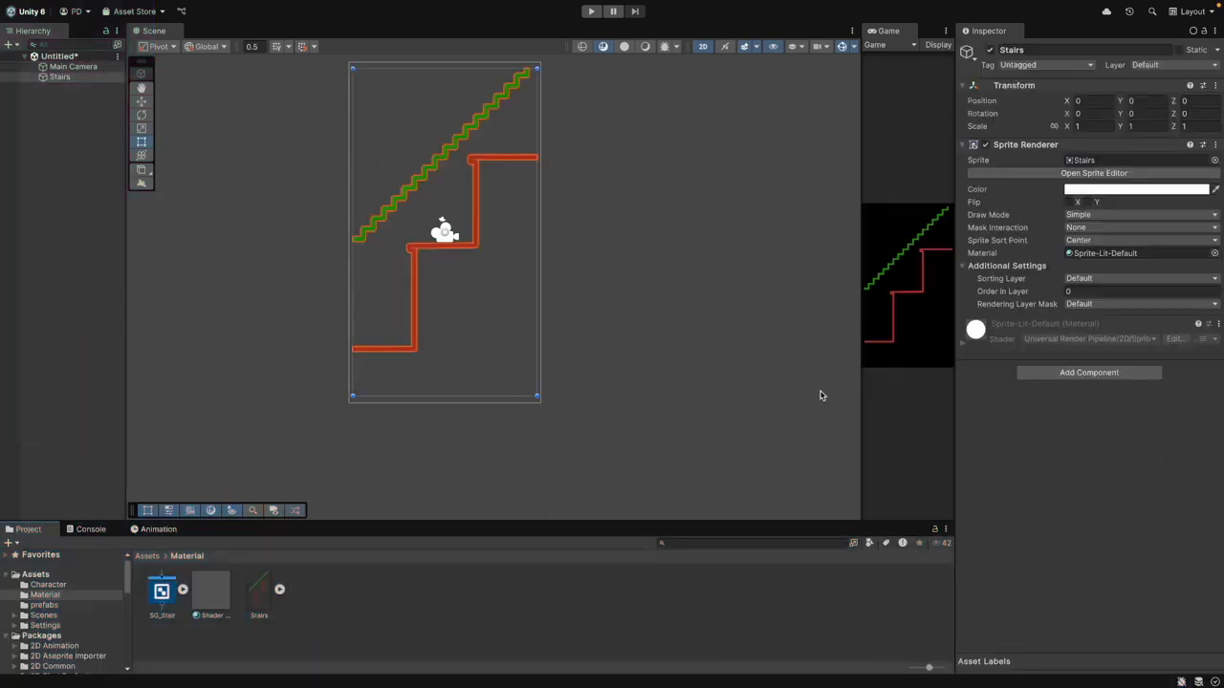
drag(863, 405, 732, 371)
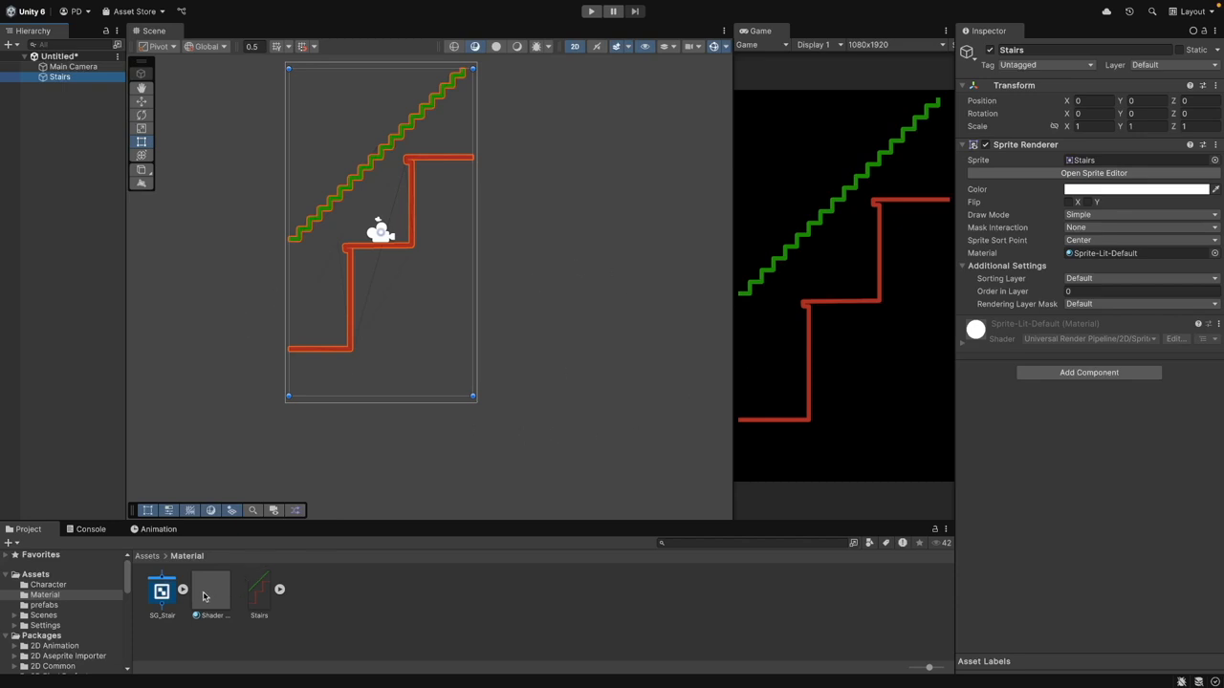
drag(214, 592, 1096, 259)
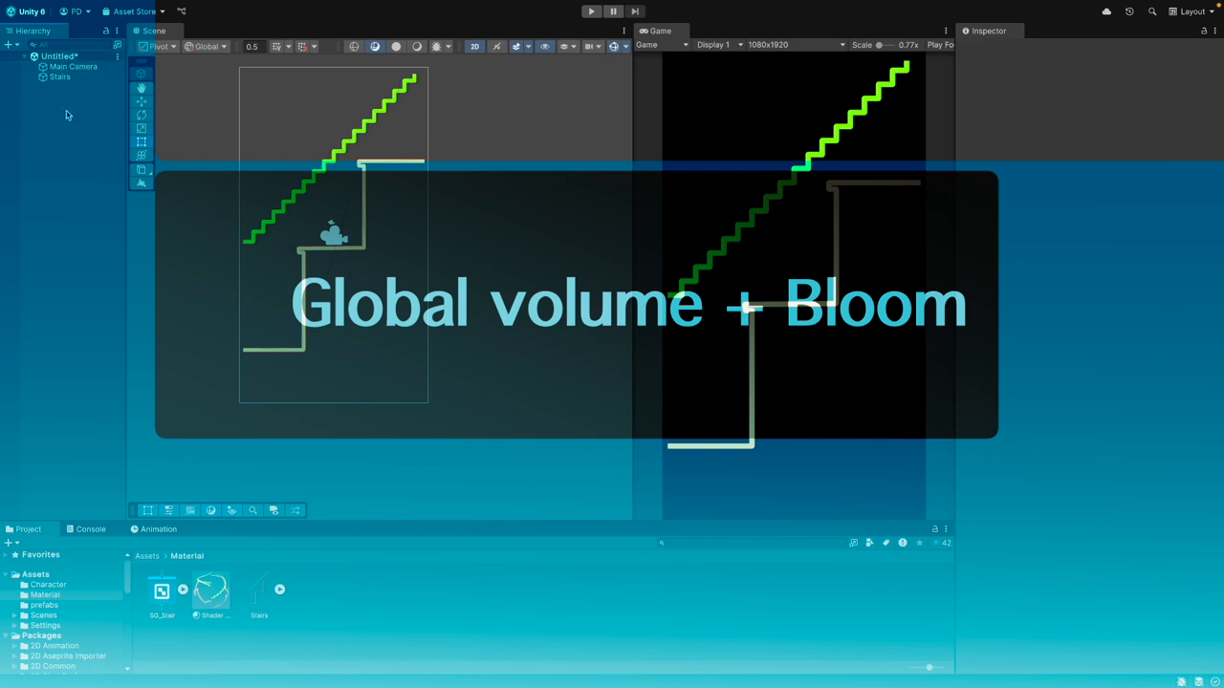
Create a Global Volume object in the scene and give it a new volume profile
right_click(66, 114)
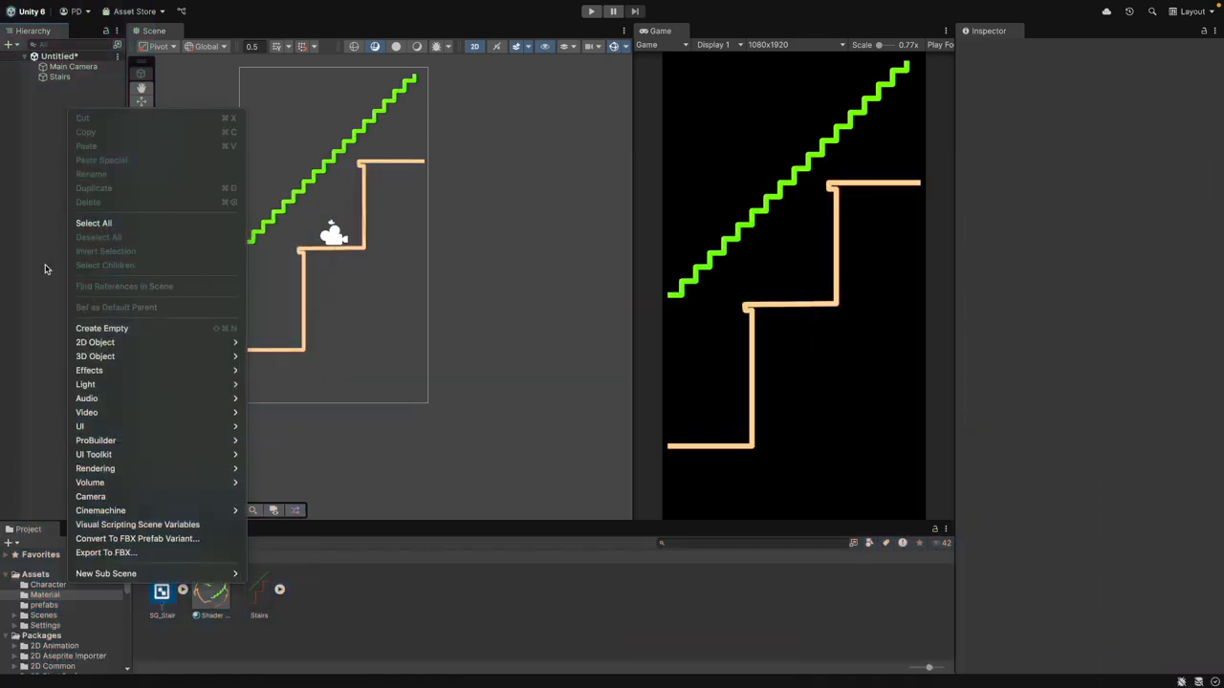
mouse_move(113, 482)
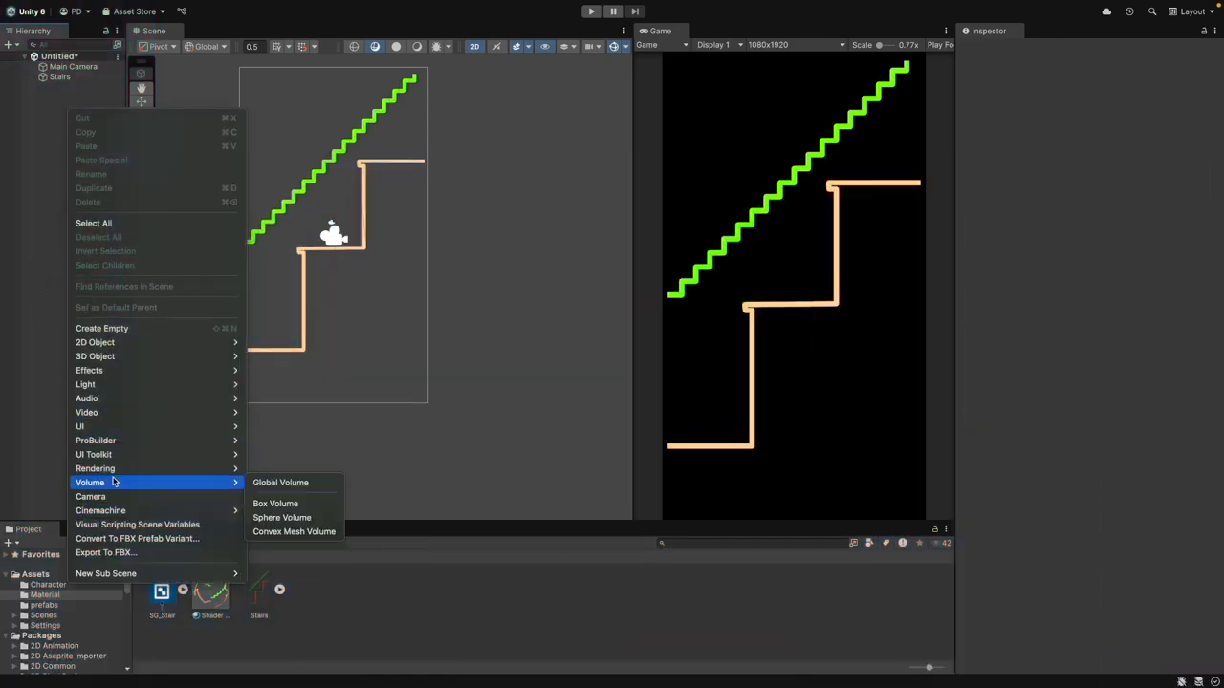
click(305, 485)
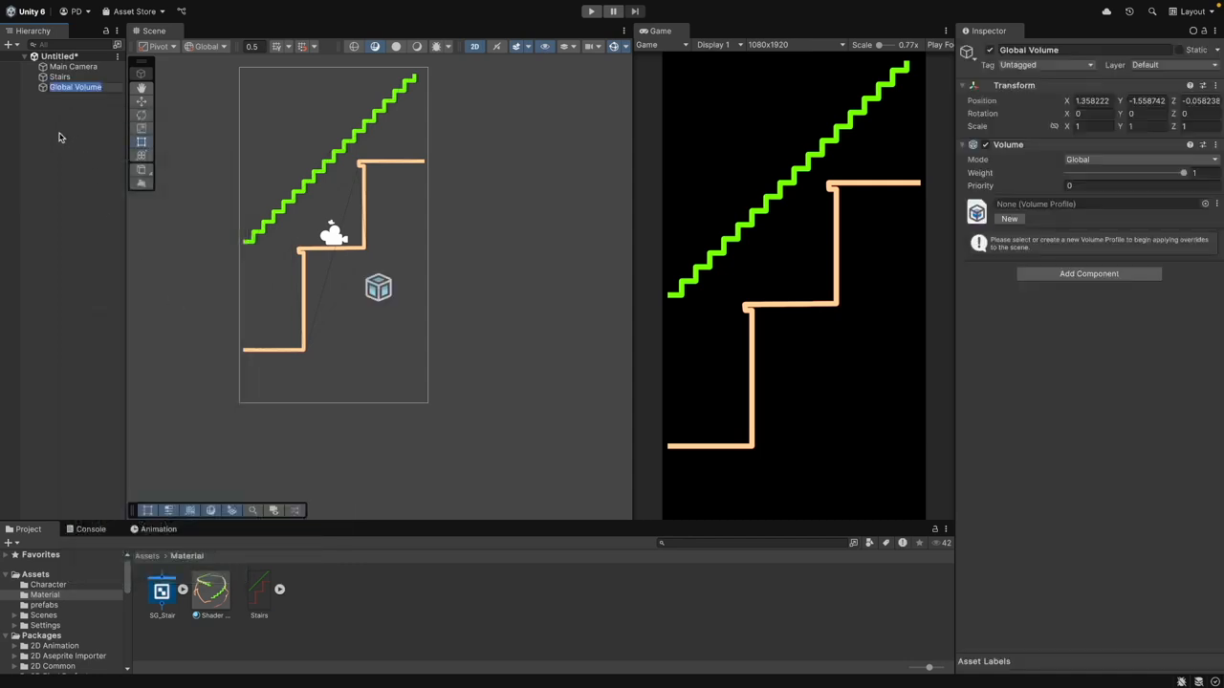
key(Return)
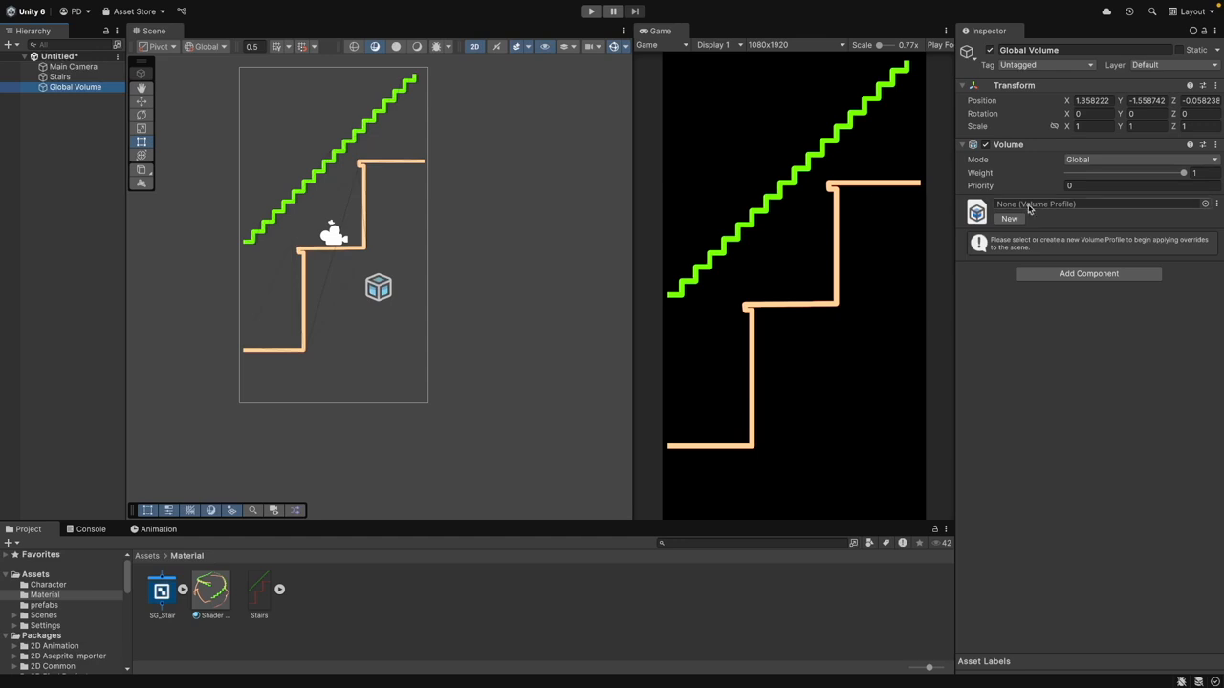
click(1012, 219)
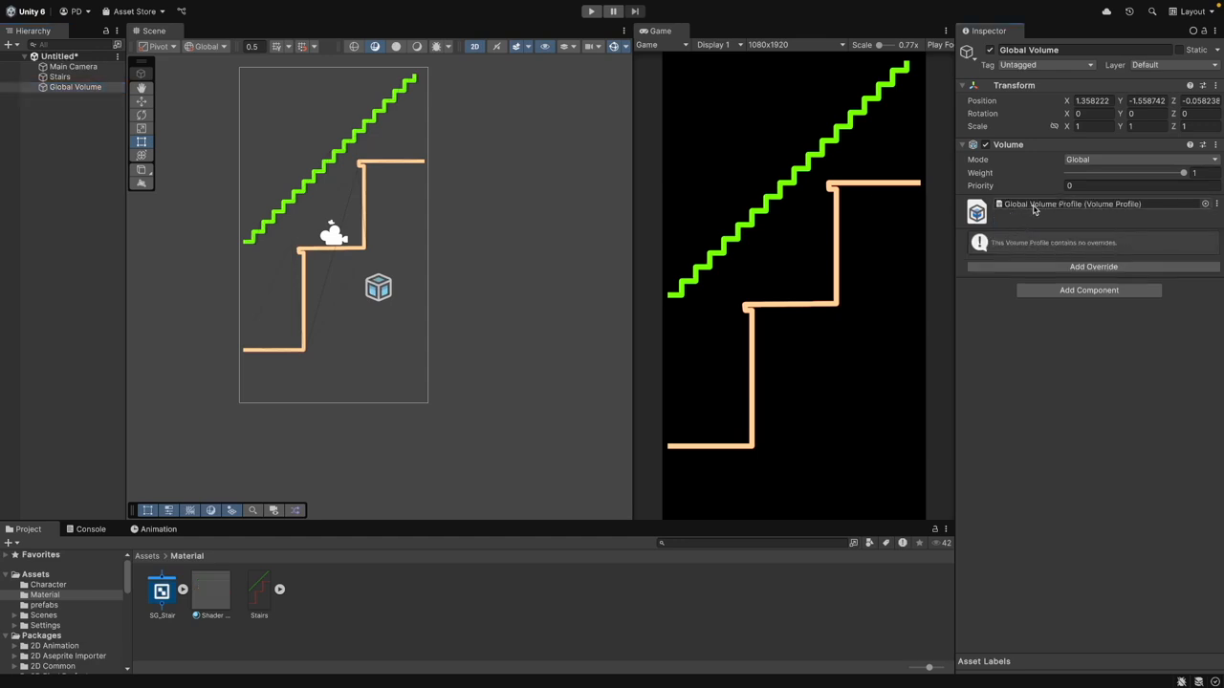
Add a Bloom override to the Global Volume and enable its Threshold at 0.96 and Intensity at 0.65
click(1029, 270)
click(1042, 329)
click(1040, 316)
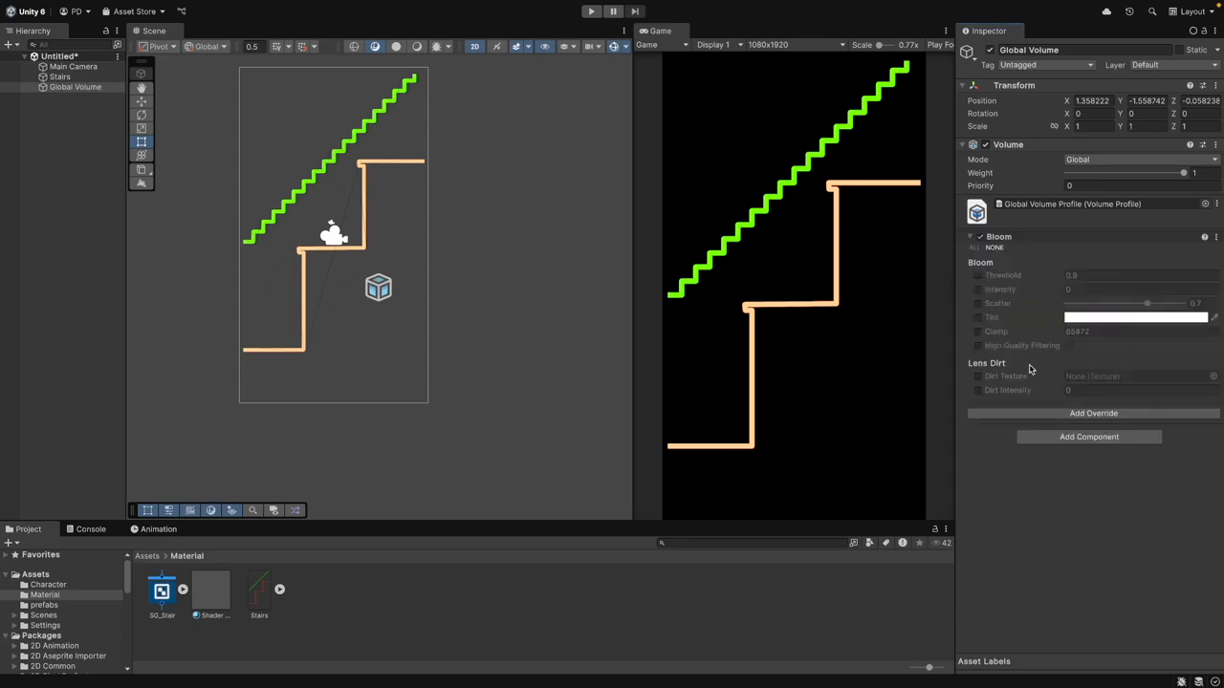
click(978, 275)
click(978, 288)
click(1072, 276)
text(0.39)
drag(1024, 278, 1061, 293)
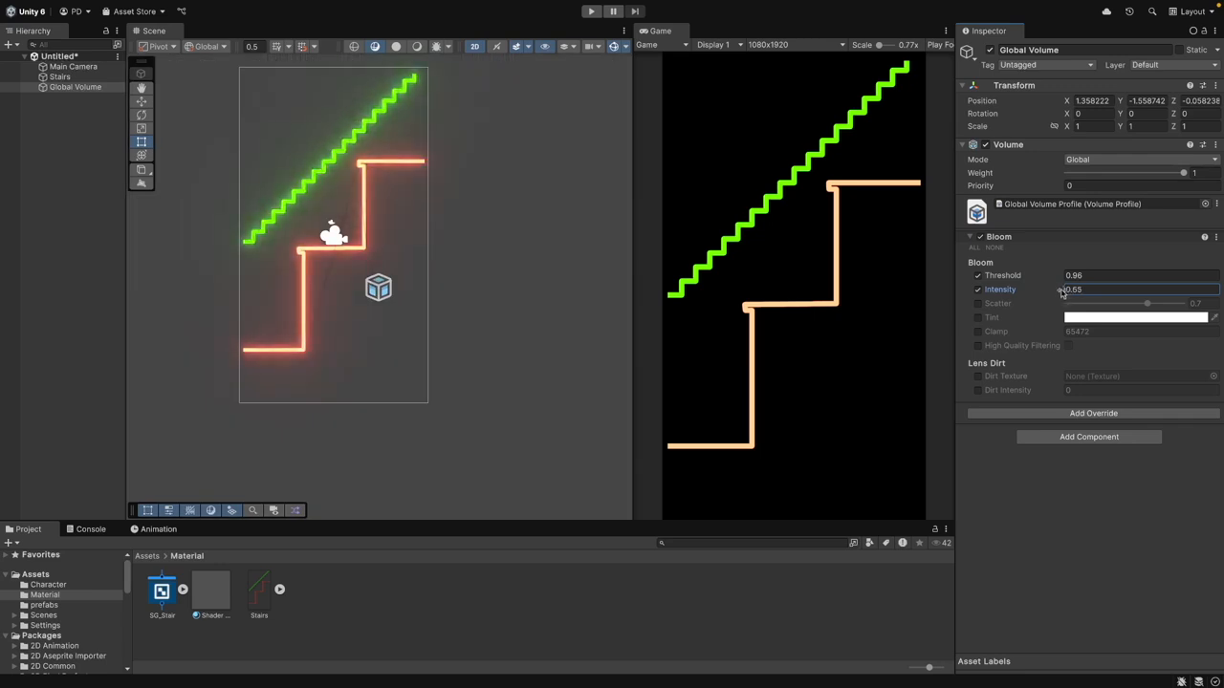
Check the glow briefly in Play mode and enable Post Processing on the Main Camera
key(ctrl+p)
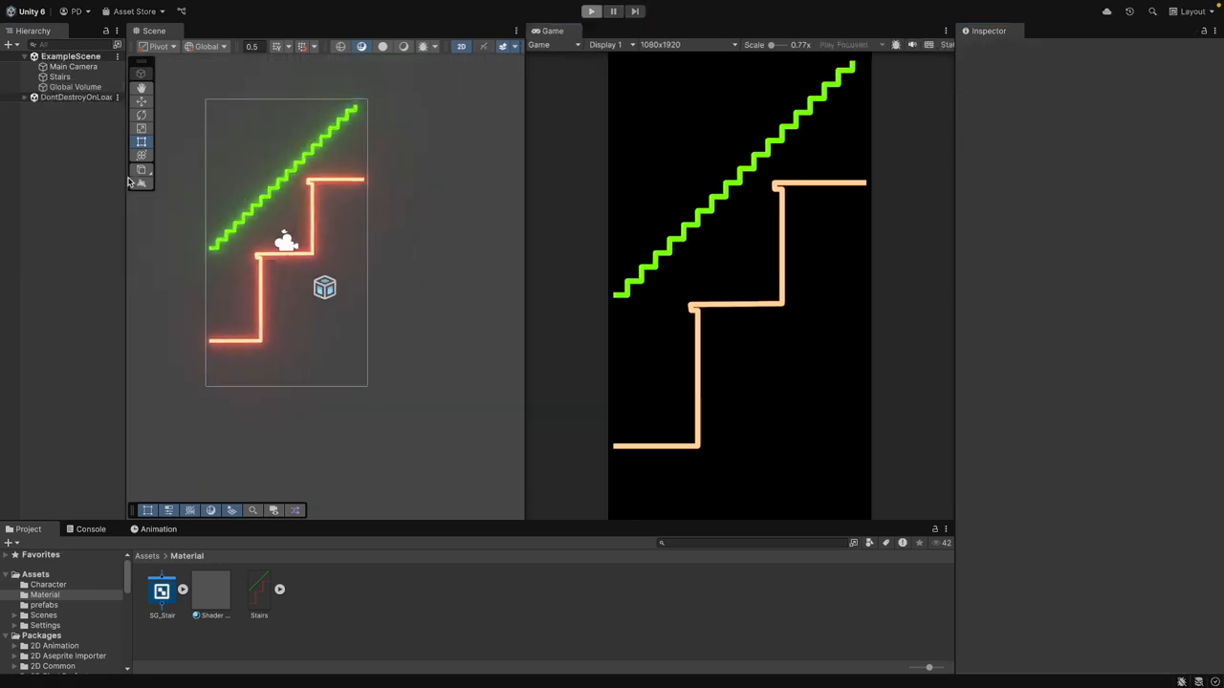
key(ctrl+p)
click(73, 66)
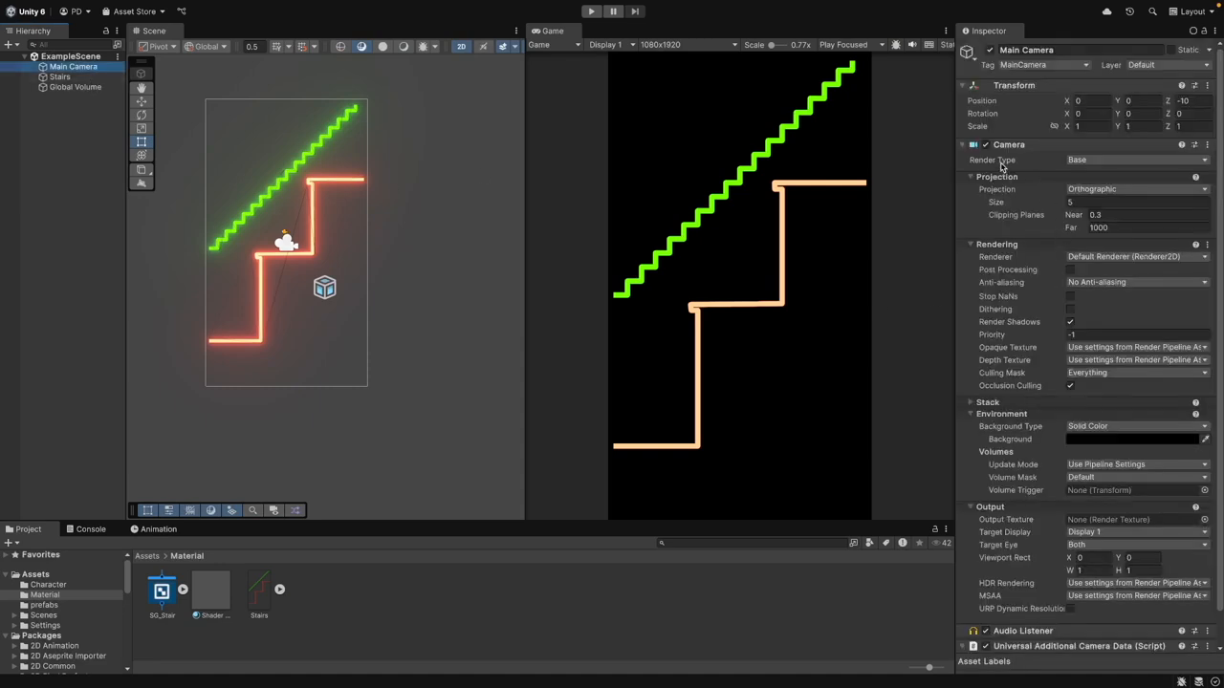
mouse_move(981, 295)
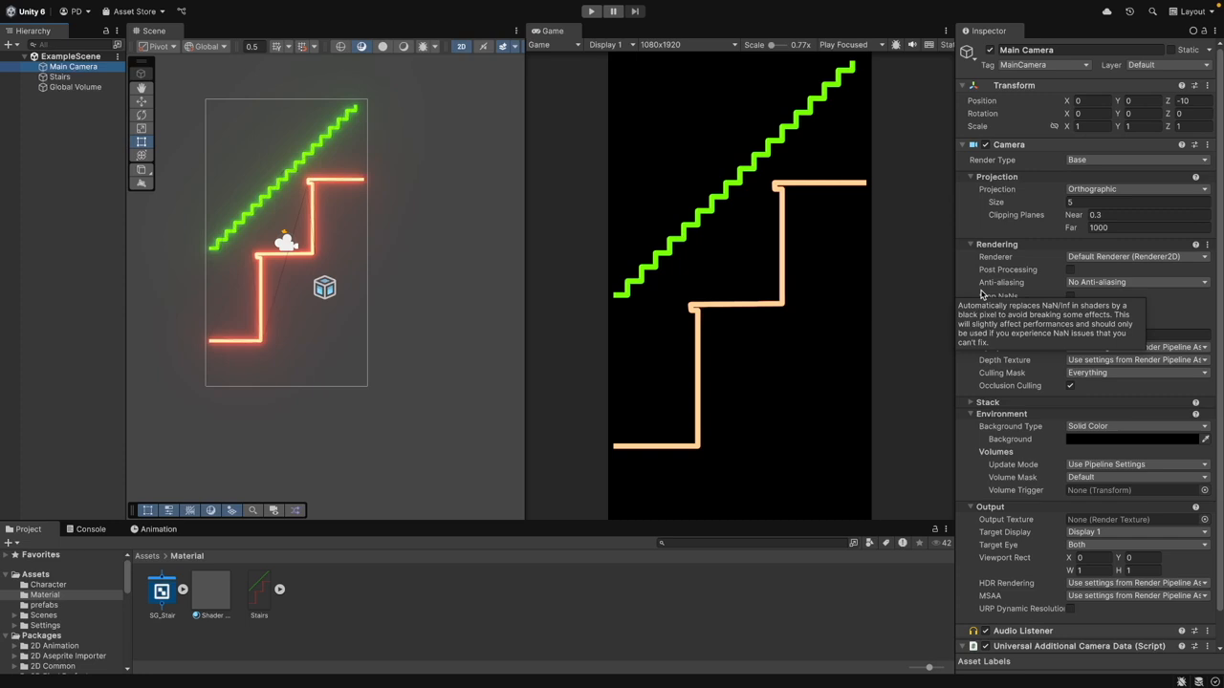
scroll(981, 295, down, 2)
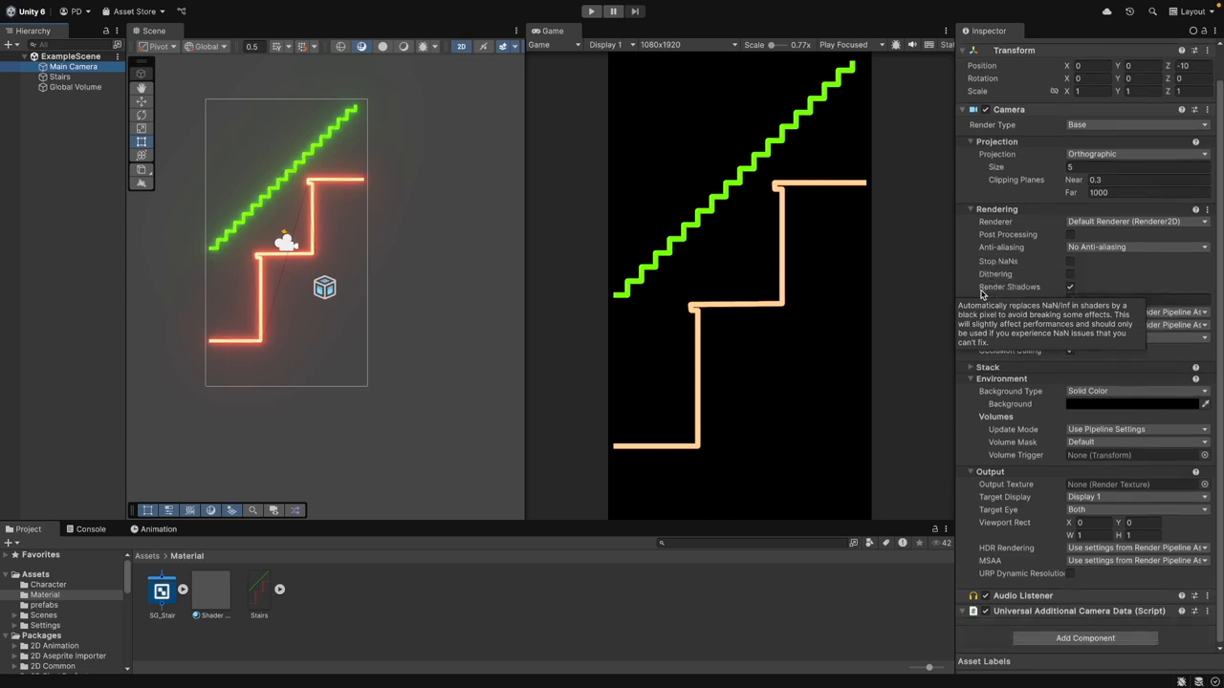
click(1071, 234)
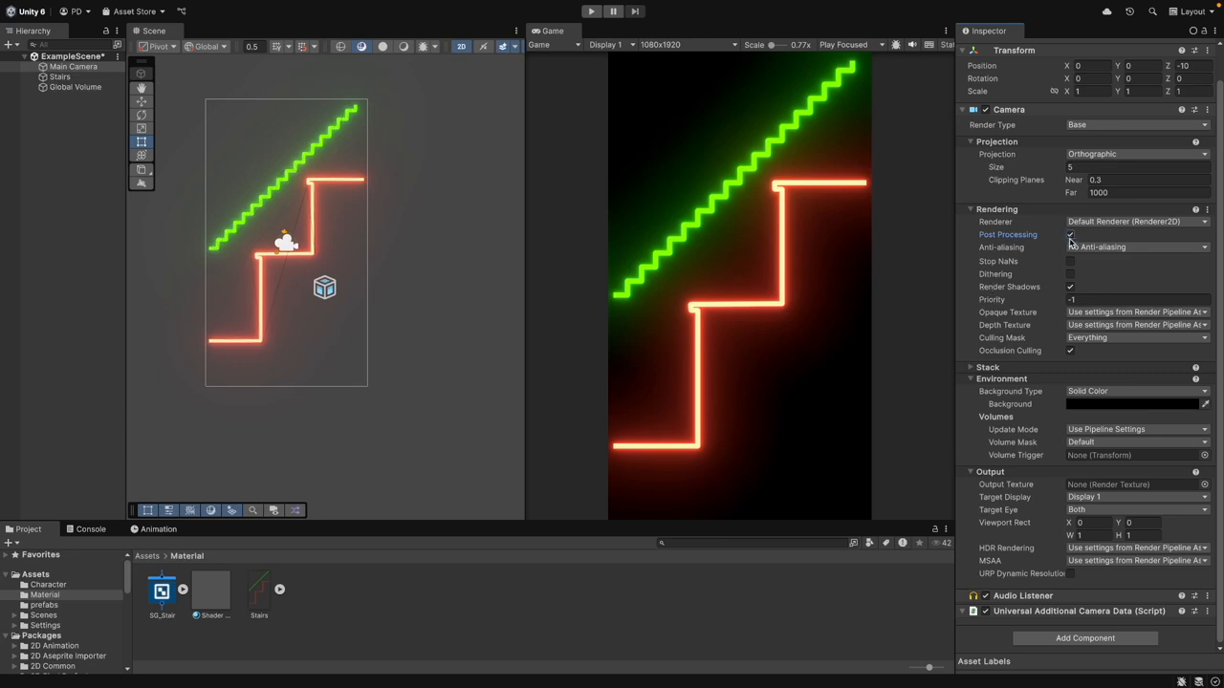
click(66, 275)
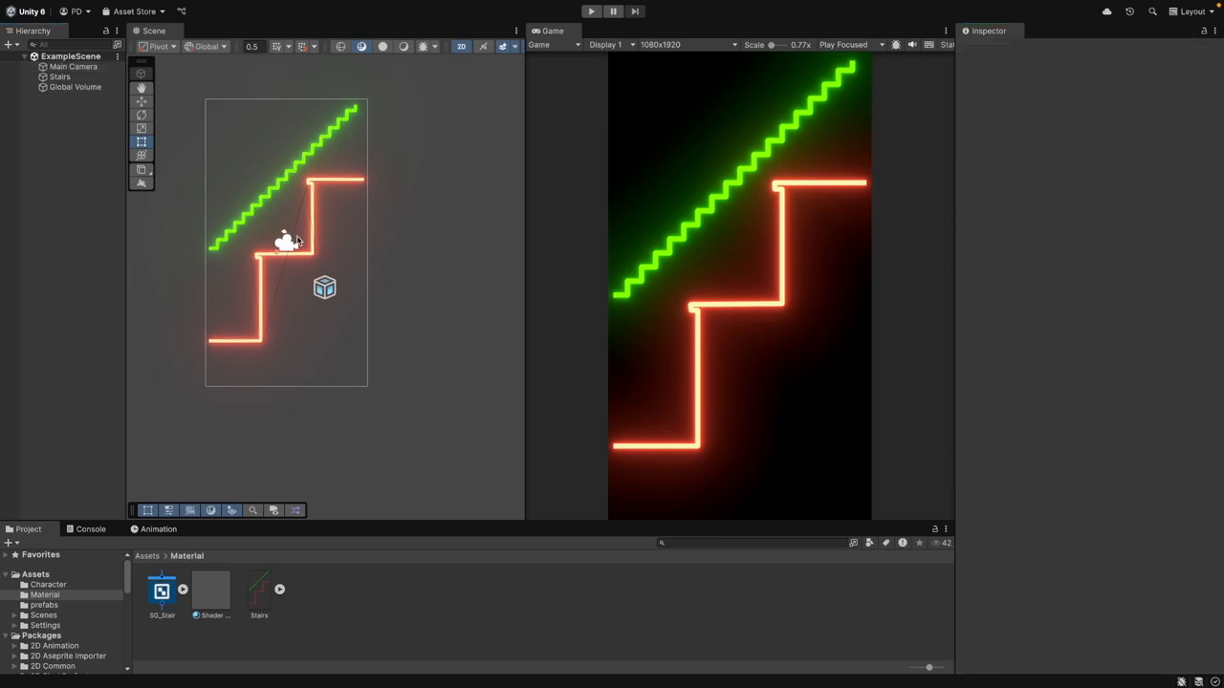
Enlarge the Scene and Game views and adjust the glow colour of the stairs' shader material
drag(527, 529, 529, 622)
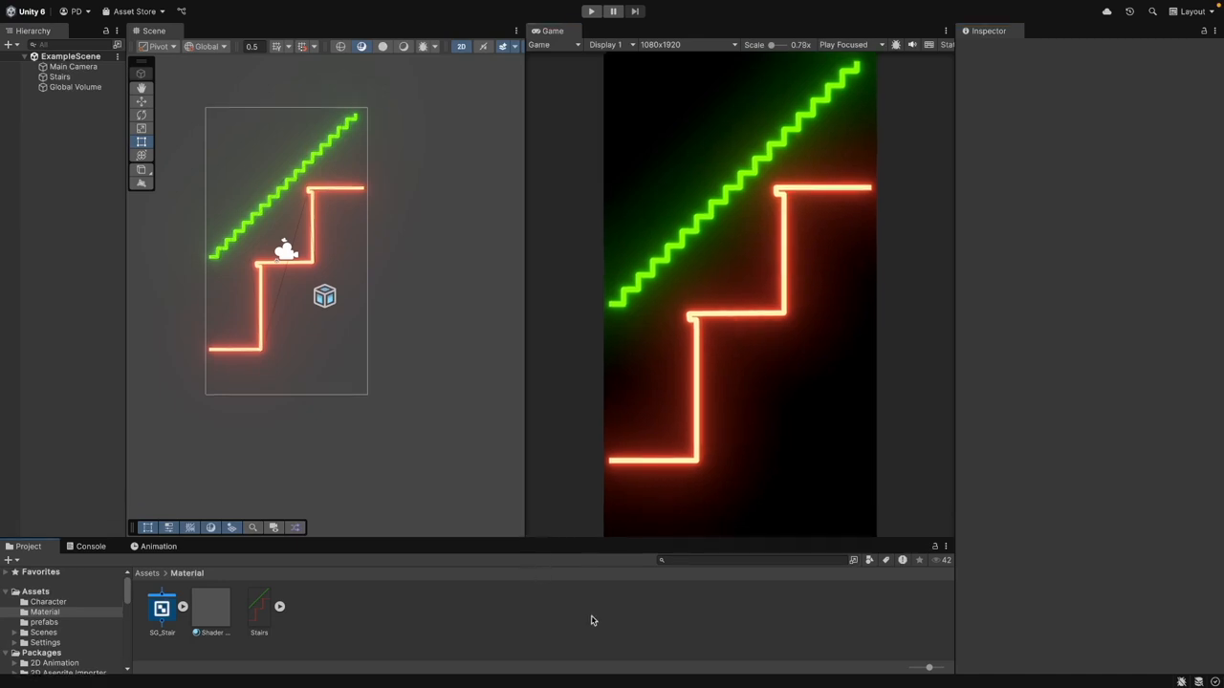
click(210, 610)
click(1102, 130)
mouse_move(1116, 213)
mouse_down()
mouse_move(1119, 233)
mouse_move(1108, 199)
mouse_up()
click(1068, 235)
click(96, 450)
Fine-tune the Bloom Intensity on the Global Volume and revisit the stairs' shader material
click(215, 609)
click(80, 87)
drag(1005, 289, 1041, 284)
click(852, 606)
click(216, 609)
click(84, 87)
click(115, 430)
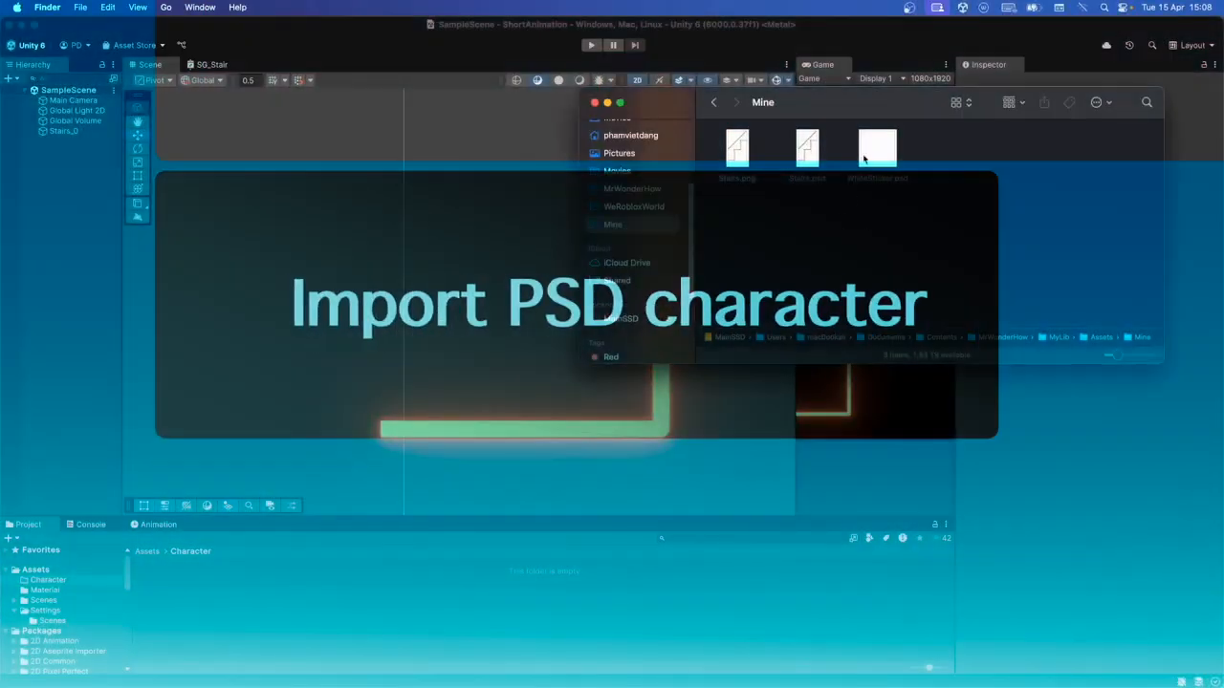
Import WhiteSticker.psd into the Character folder and open it in the Skinning Editor of the Sprite Editor
drag(872, 150, 314, 593)
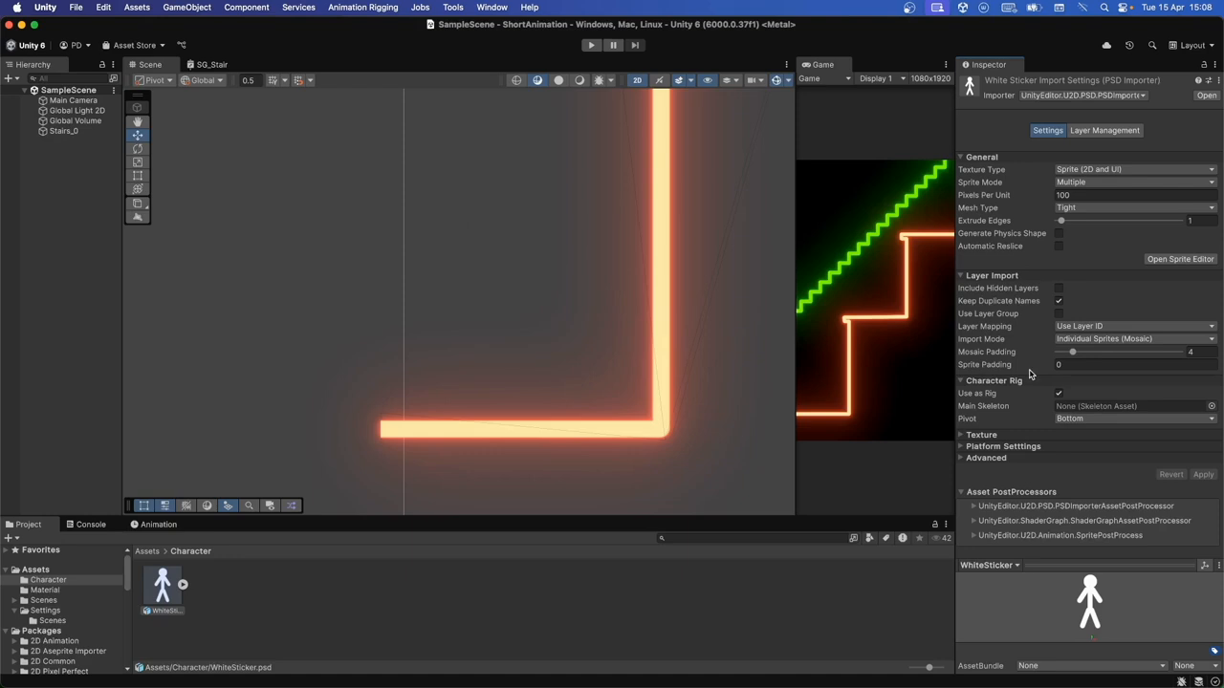
click(1180, 259)
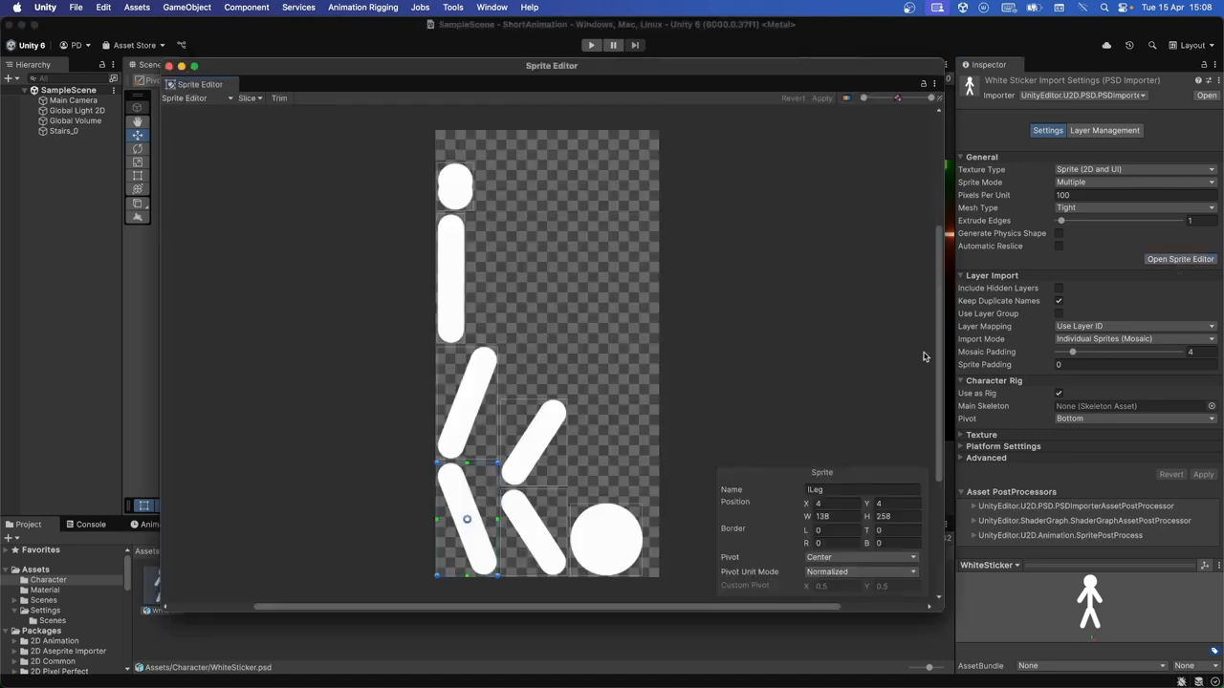
click(194, 99)
click(210, 141)
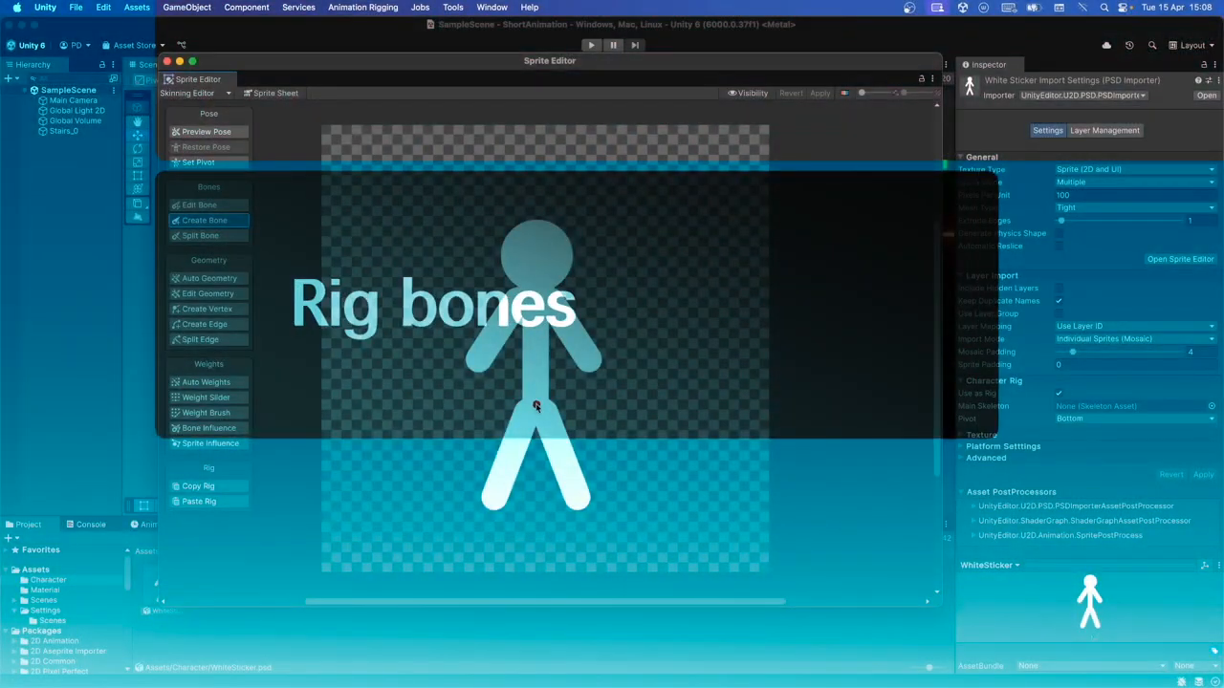
Create two chained bones up the character's torso, from the hips to the base of the neck
click(536, 406)
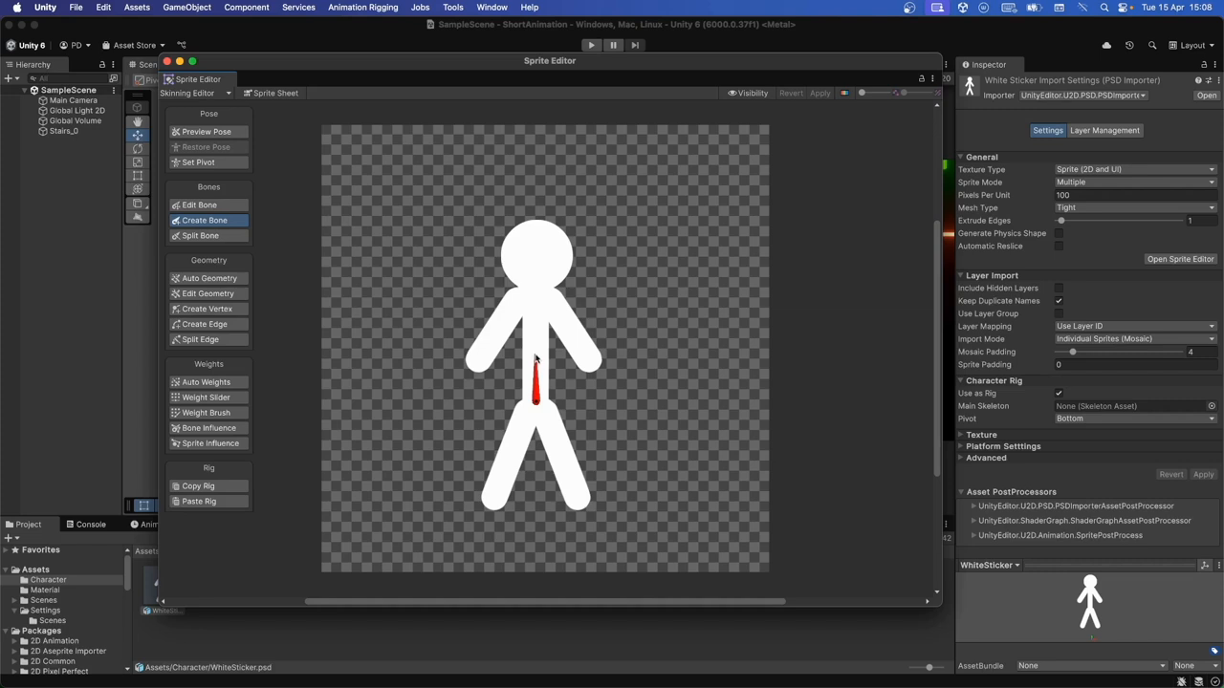
click(535, 357)
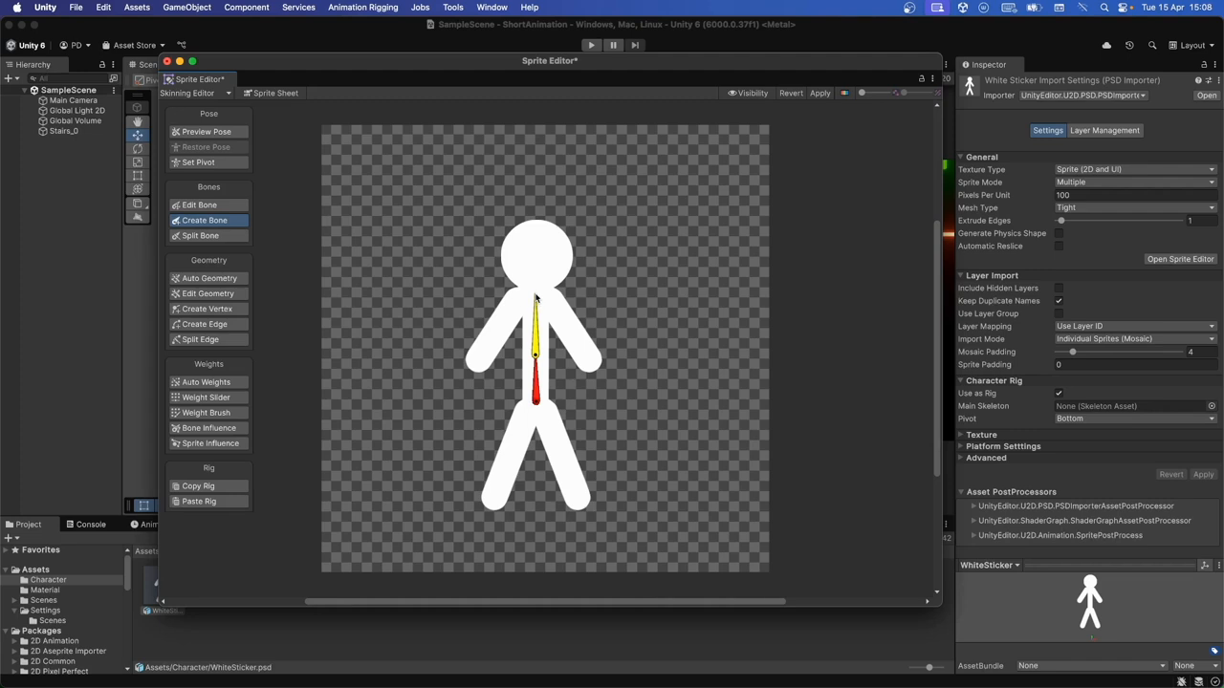
click(534, 304)
right_click(535, 305)
Create a three-bone chain down each of the character's legs, branching from the lower torso bone
click(537, 396)
click(526, 410)
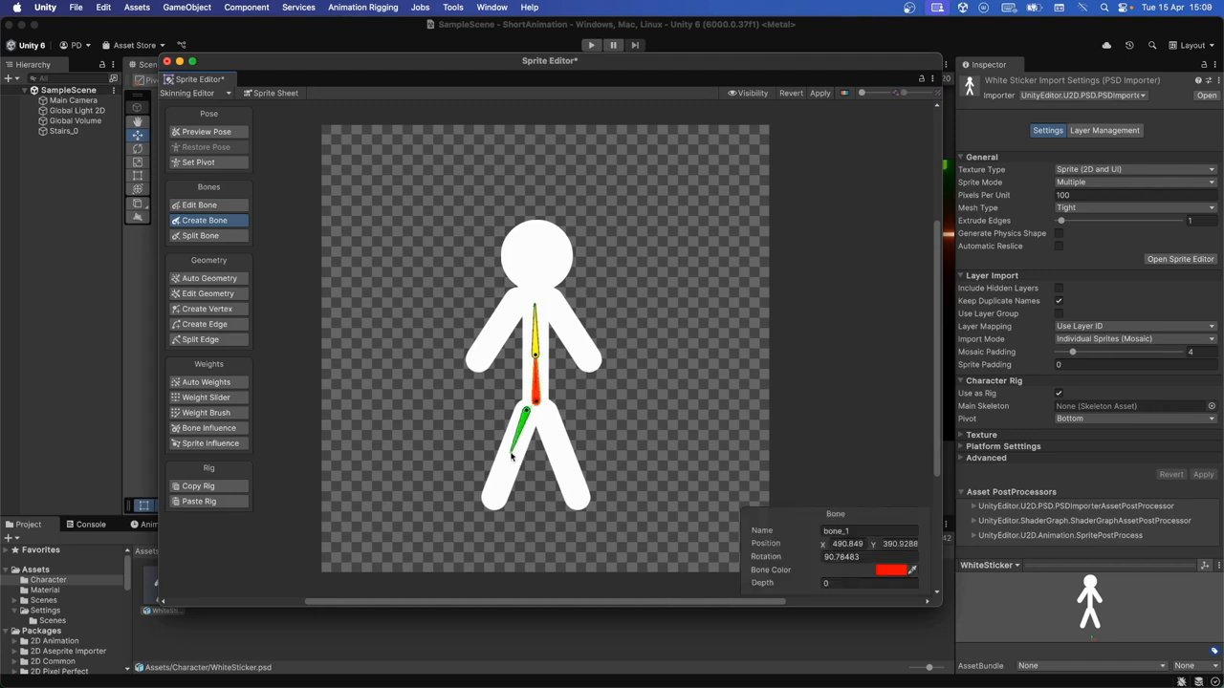
click(507, 457)
click(495, 496)
right_click(496, 496)
click(544, 411)
click(555, 452)
click(576, 492)
right_click(582, 512)
Create a three-bone chain down each arm, branching from the upper torso bone, and add neck and head bones
click(534, 313)
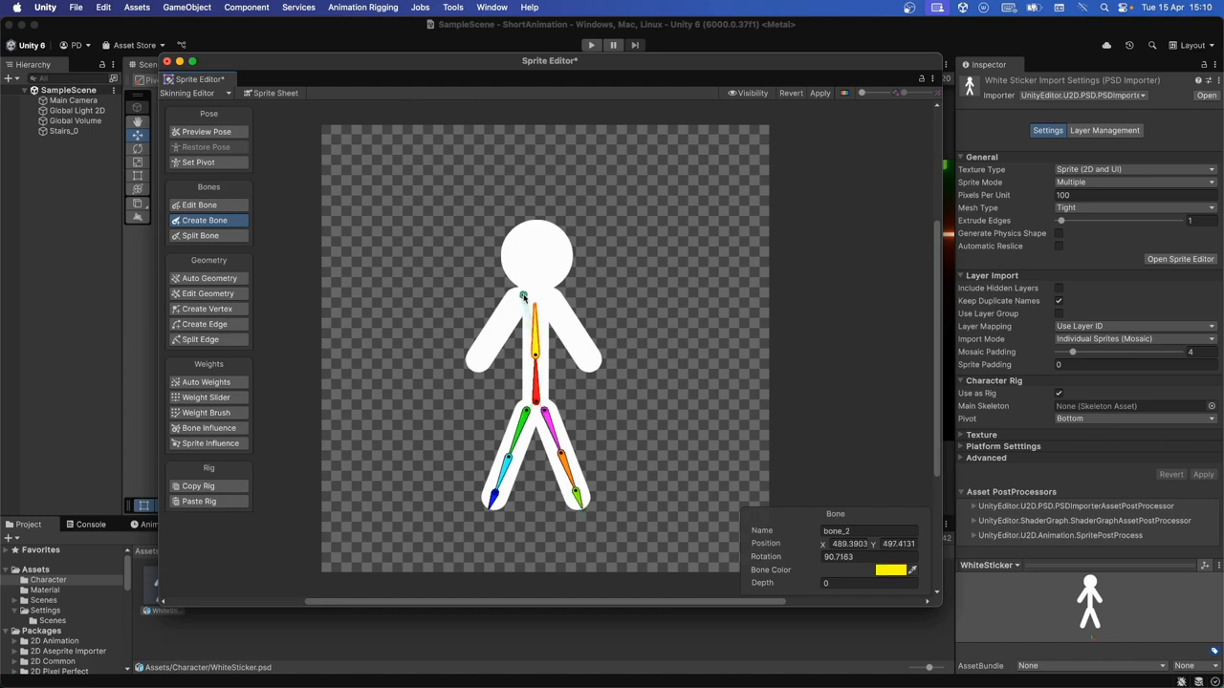
click(498, 332)
click(478, 357)
click(471, 370)
click(595, 369)
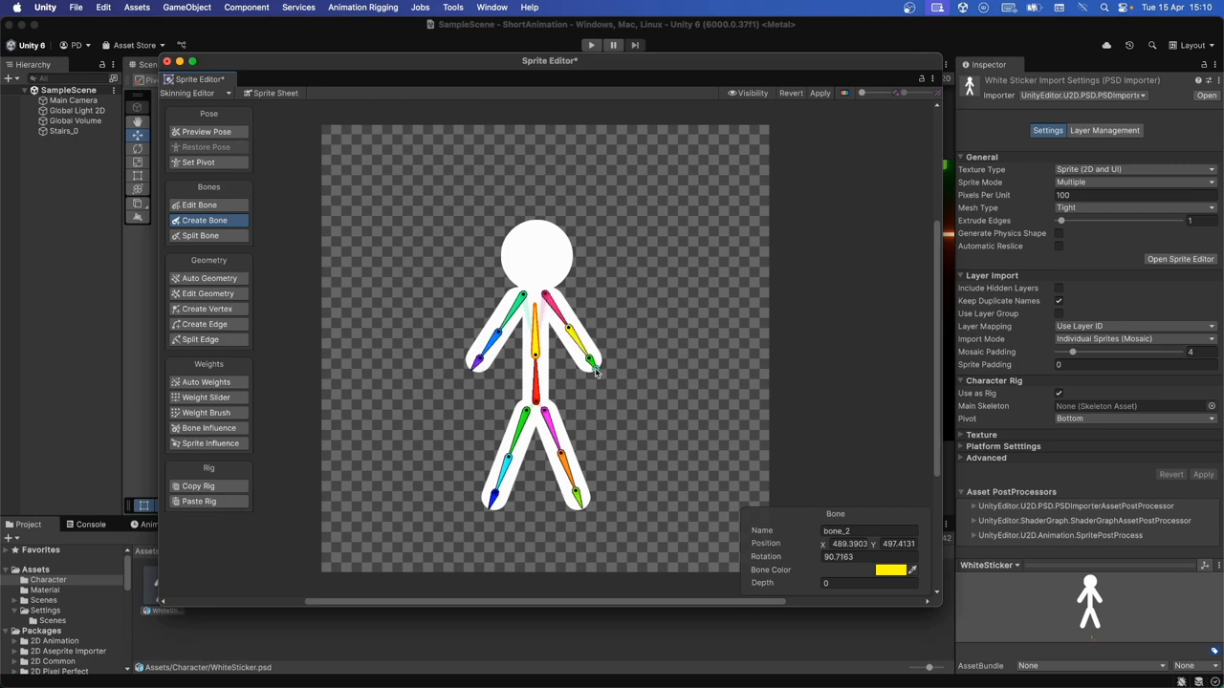
right_click(595, 371)
click(536, 289)
click(533, 222)
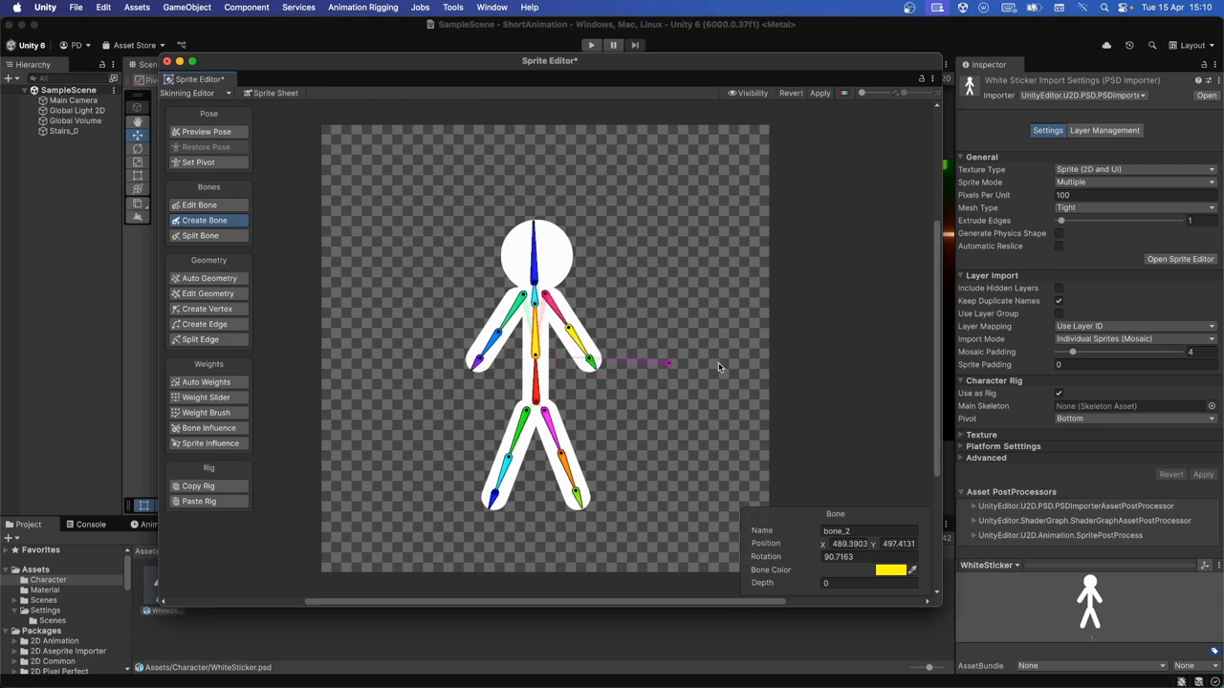
Generate automatic geometry with weights for all visible sprites and bring up the Auto Weights settings
click(238, 280)
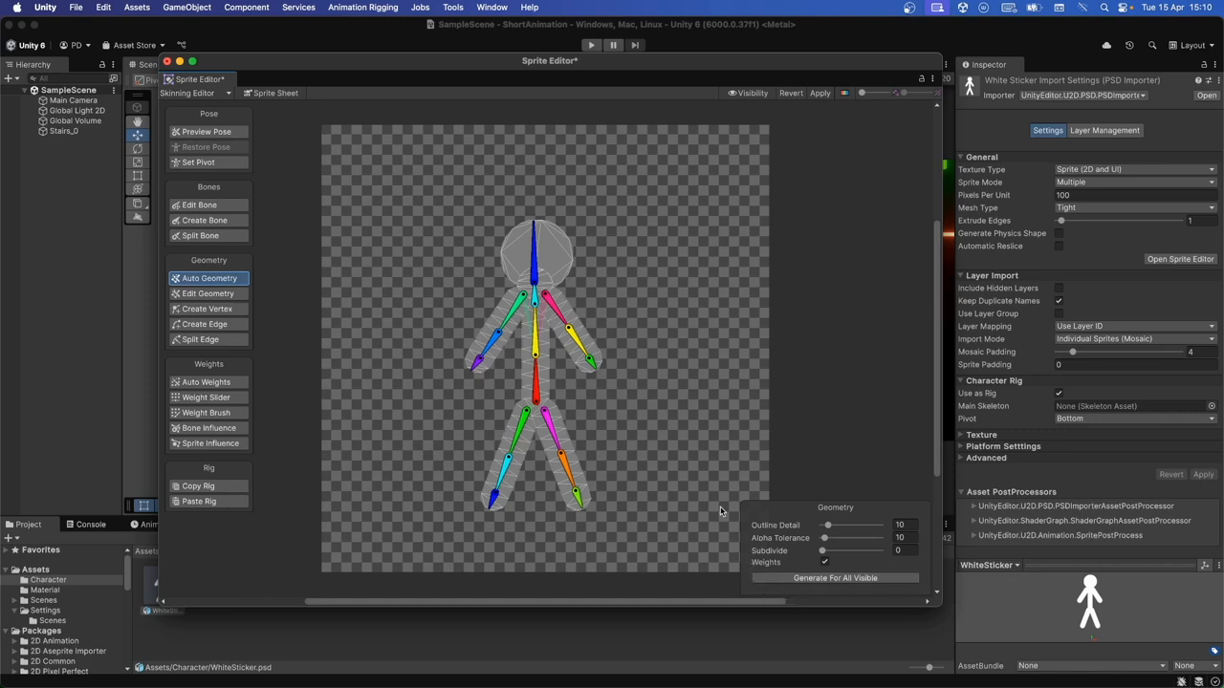
click(786, 579)
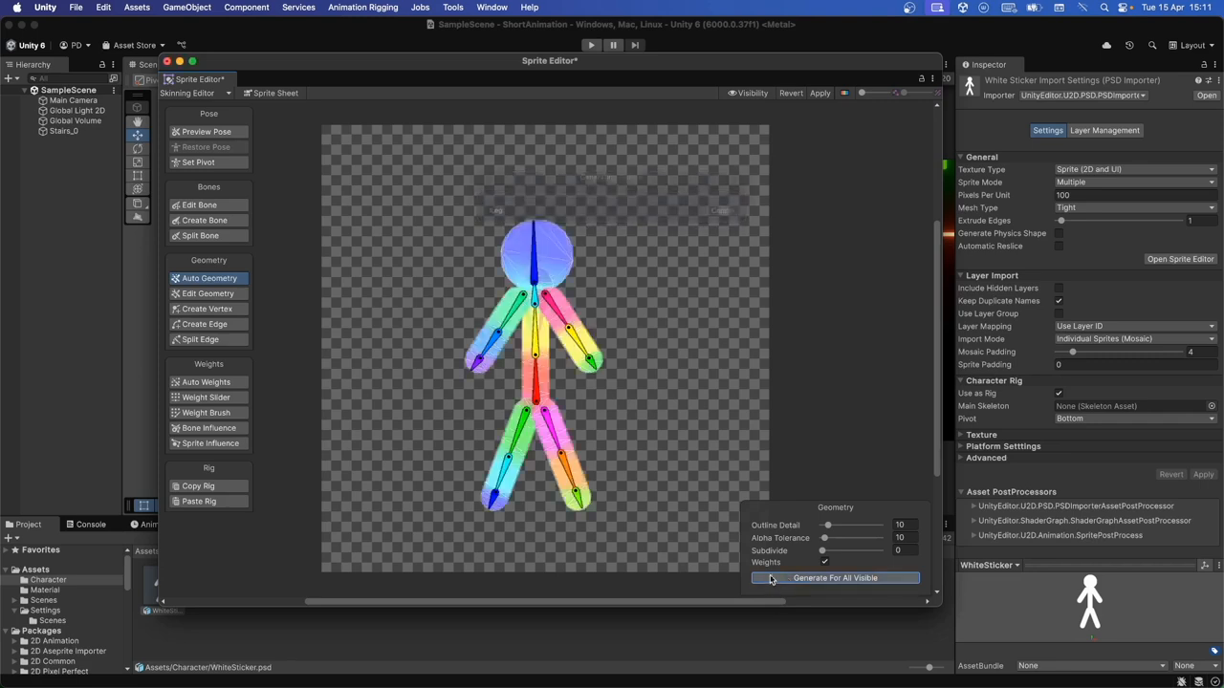
key(shift+z)
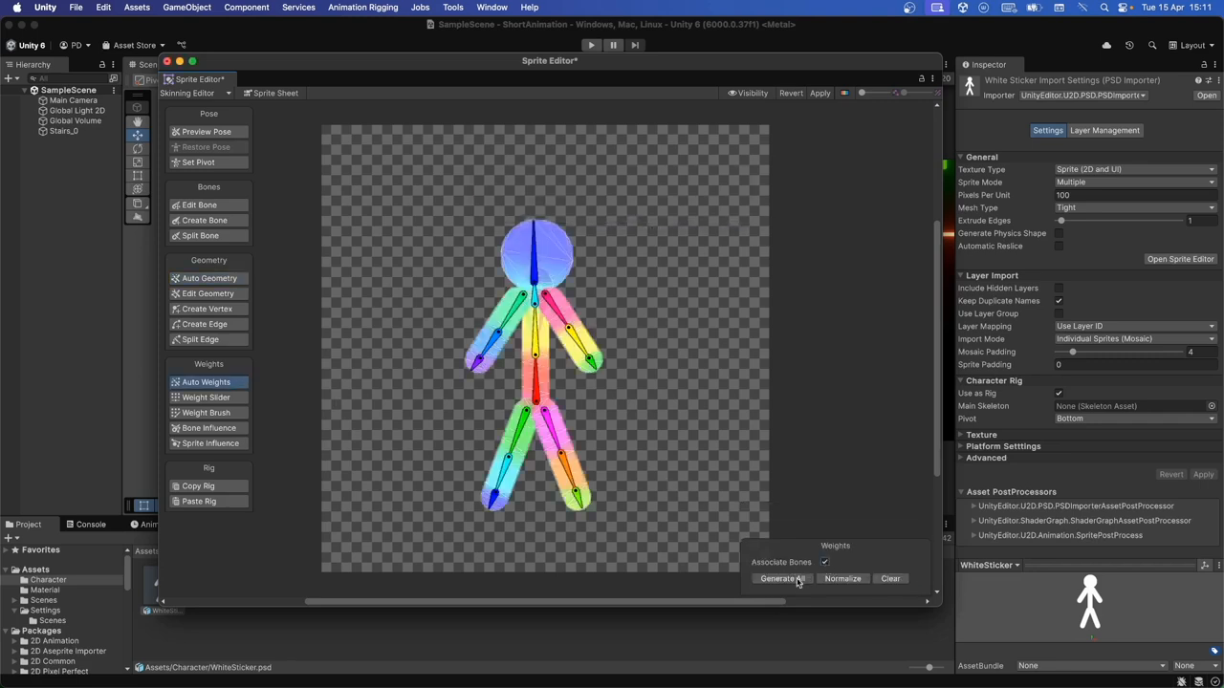
Test the rig in Preview Pose by rotating arm, leg and foot bones, undoing each pose change
key(shift+q)
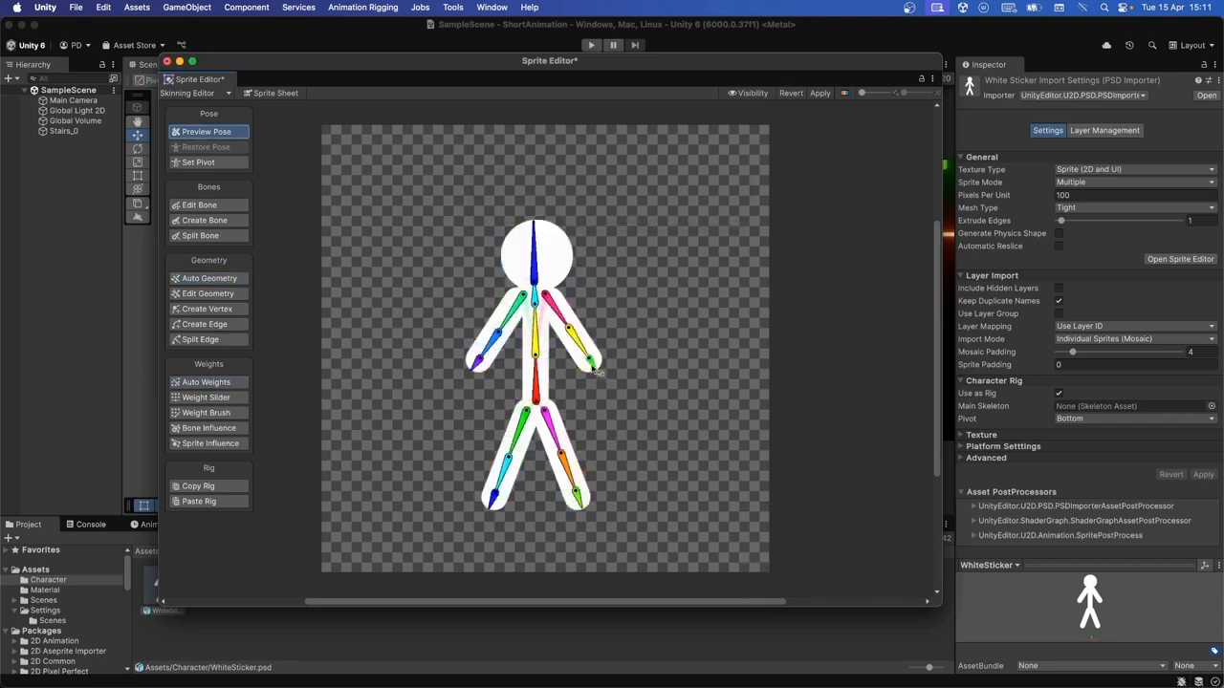
drag(592, 368, 570, 302)
key(super+z)
key(super+z)
drag(517, 433, 503, 426)
key(super+z)
click(501, 476)
drag(501, 477, 492, 472)
key(super+z)
drag(570, 475, 575, 430)
key(super+z)
key(super+z)
drag(575, 493, 565, 504)
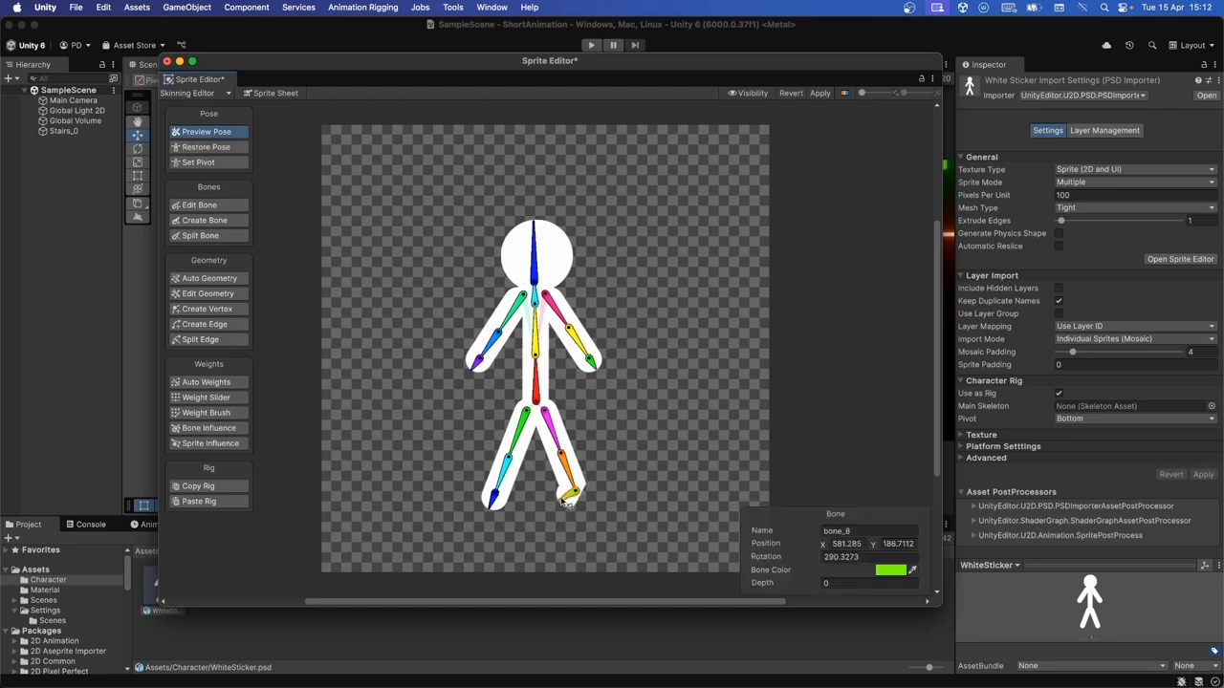
key(super+z)
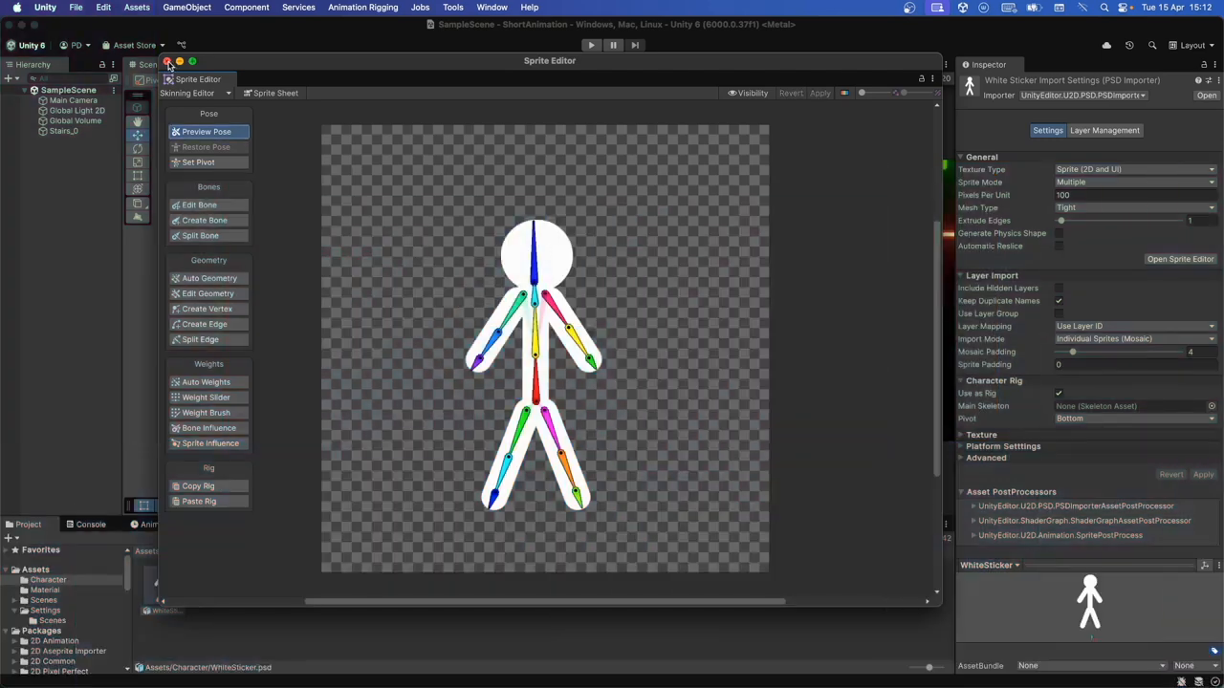
Close the Sprite Editor and add the WhiteSticker character to SampleScene
click(168, 62)
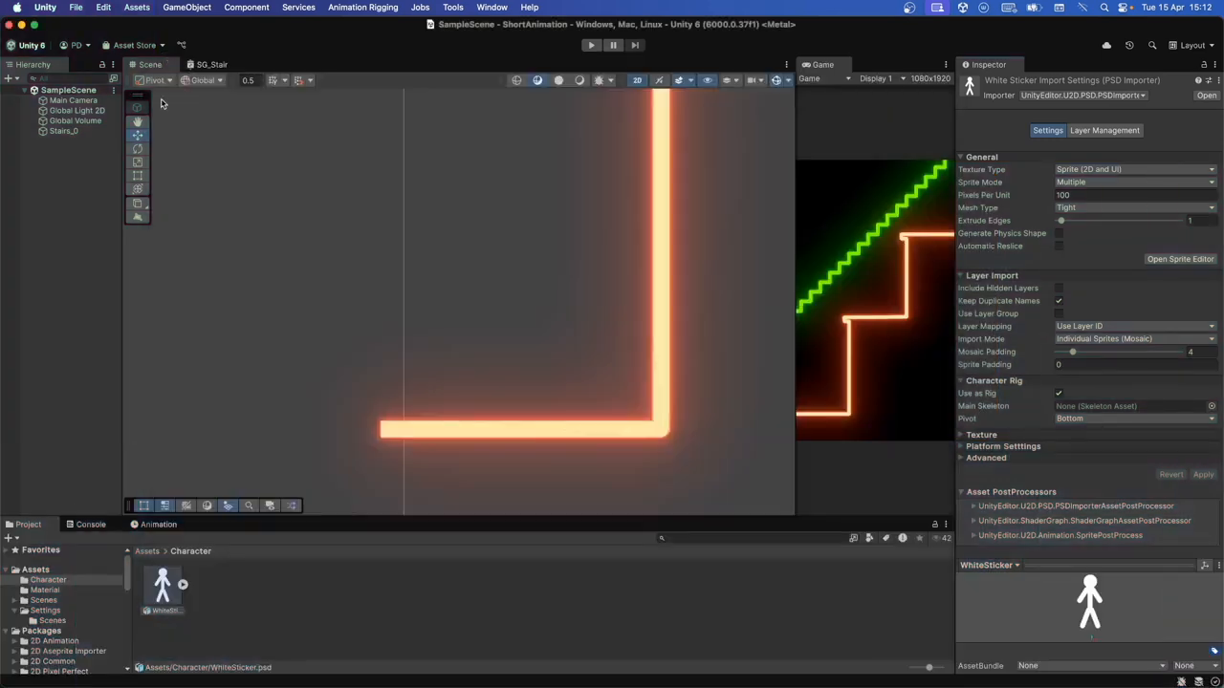
drag(241, 578, 88, 142)
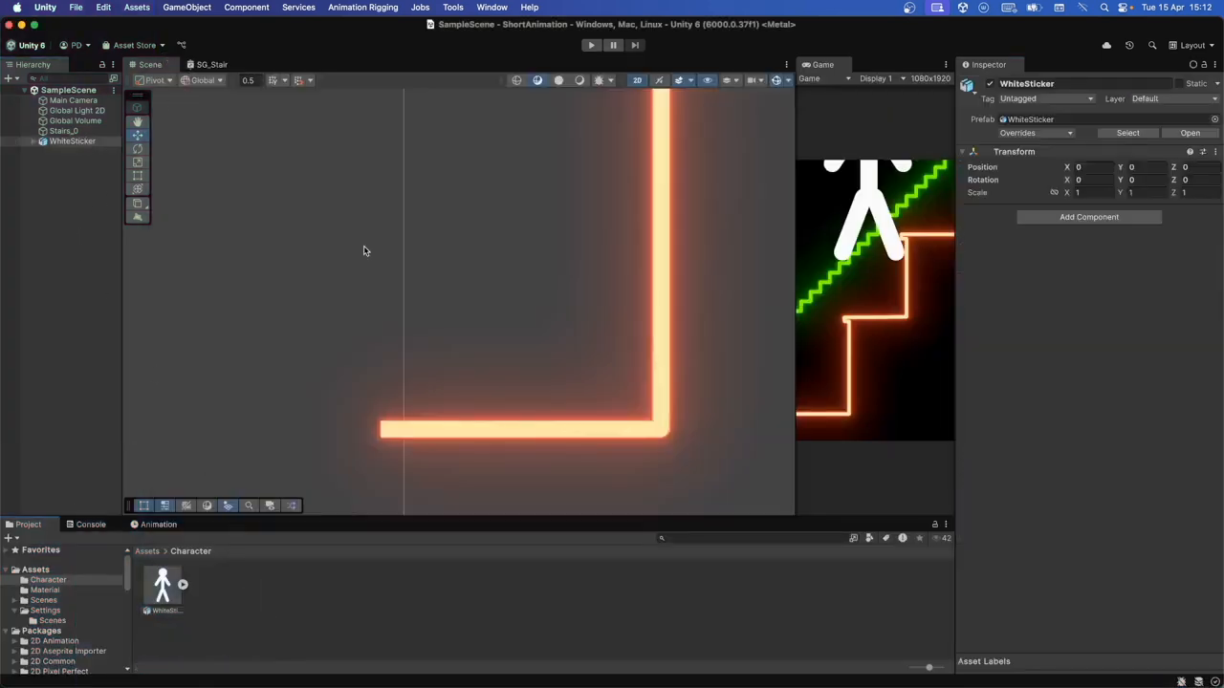
Scale the WhiteSticker character uniformly to 0.3 and stand it on the lowest orange stair, about X -1.95, Y -4.44
scroll(406, 268, down, 15)
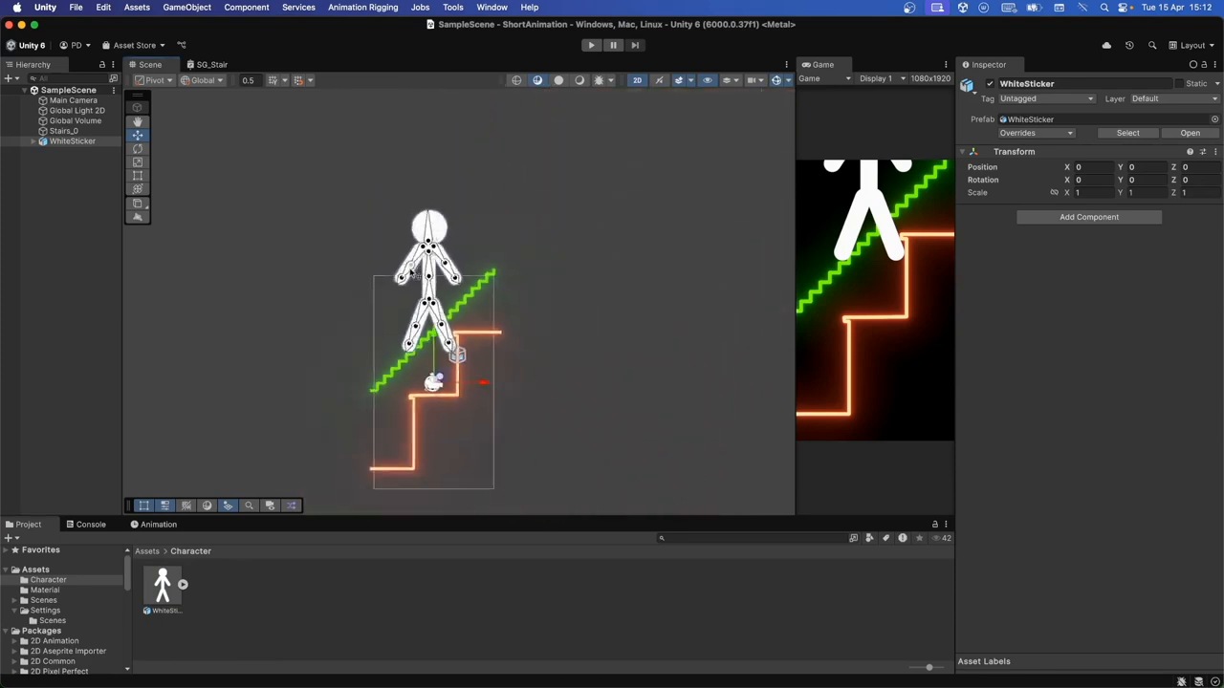
scroll(412, 274, up, 6)
click(1085, 192)
text(.3)
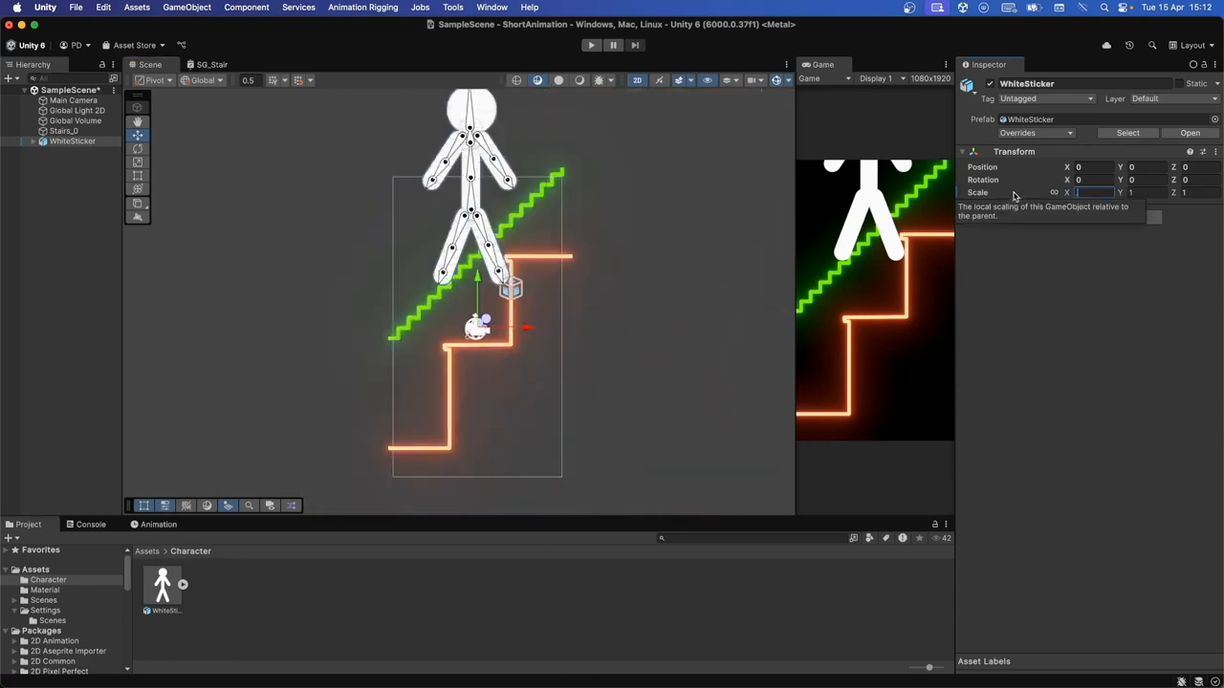
click(483, 328)
drag(483, 328, 424, 459)
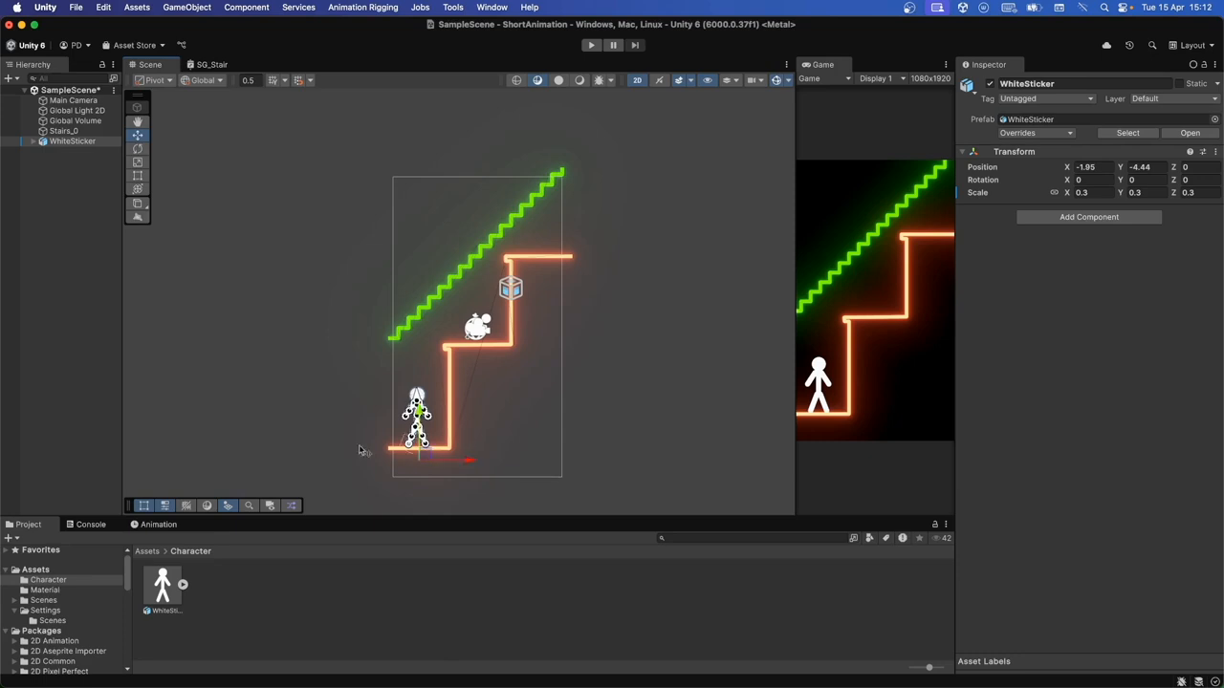
click(46, 377)
scroll(439, 468, up, 5)
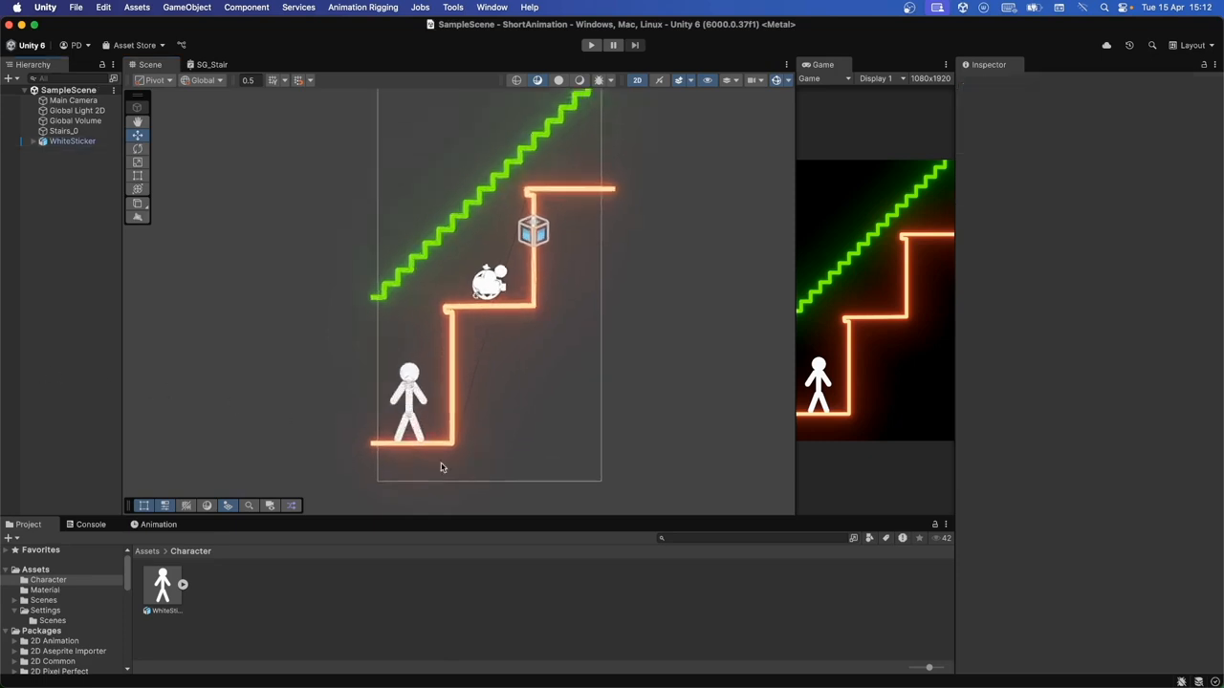
scroll(441, 466, up, 3)
Create a new animation clip named Idle for the WhiteSticker character in the Character folder
click(57, 142)
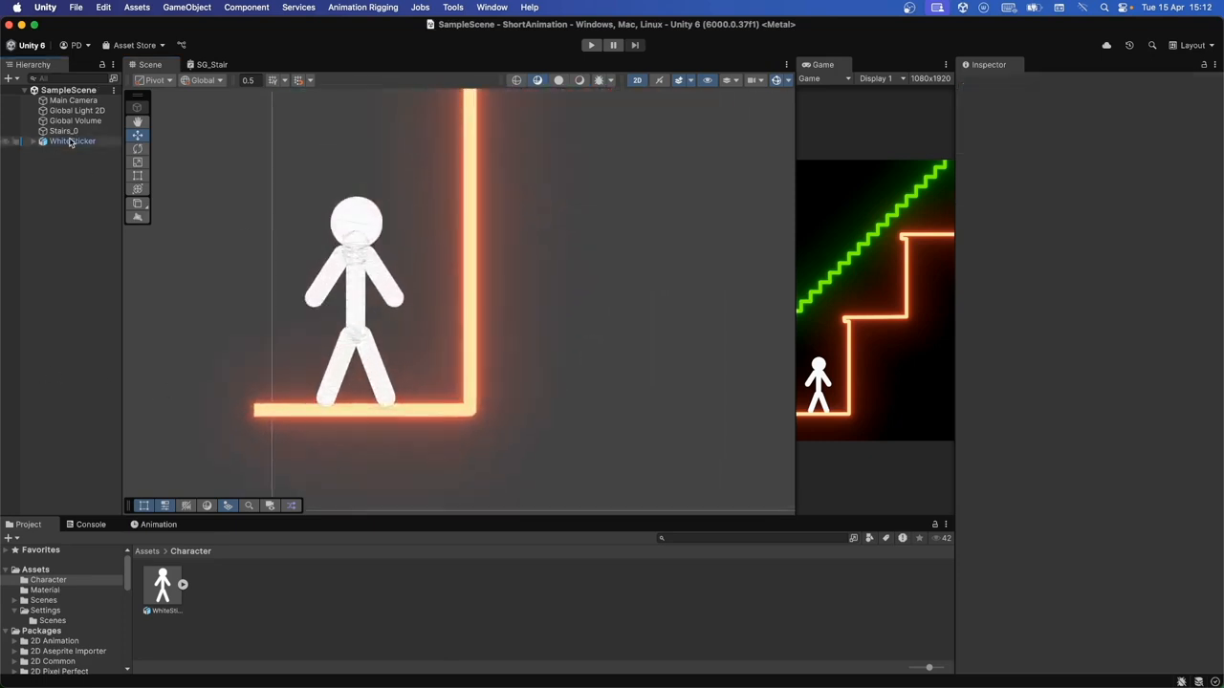
click(158, 524)
click(592, 625)
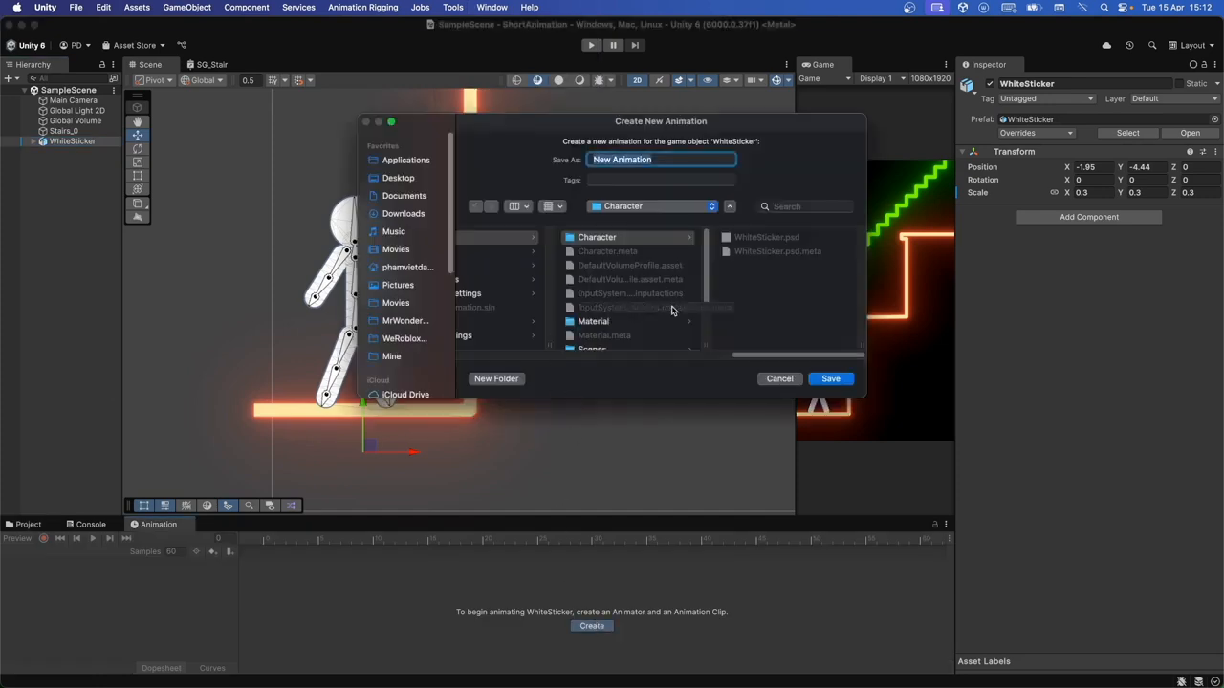
text(Idle)
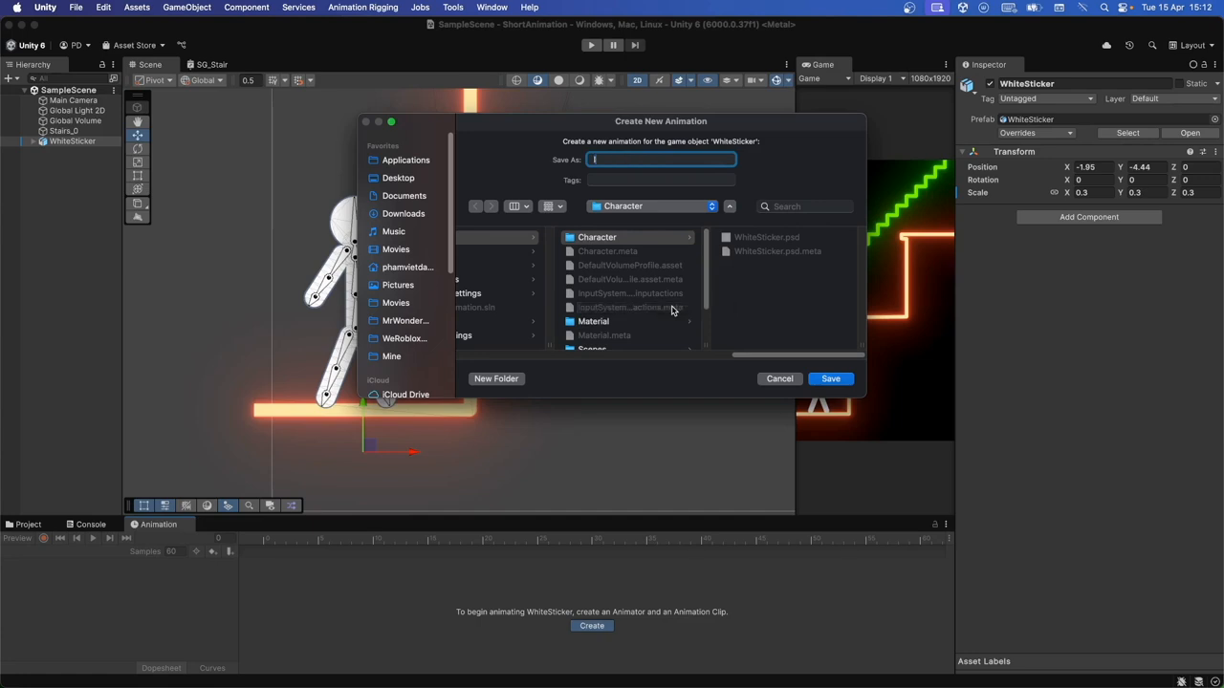
Pose the character's arm, leg and body bones for the Idle clip and play the animation back
drag(350, 334, 354, 339)
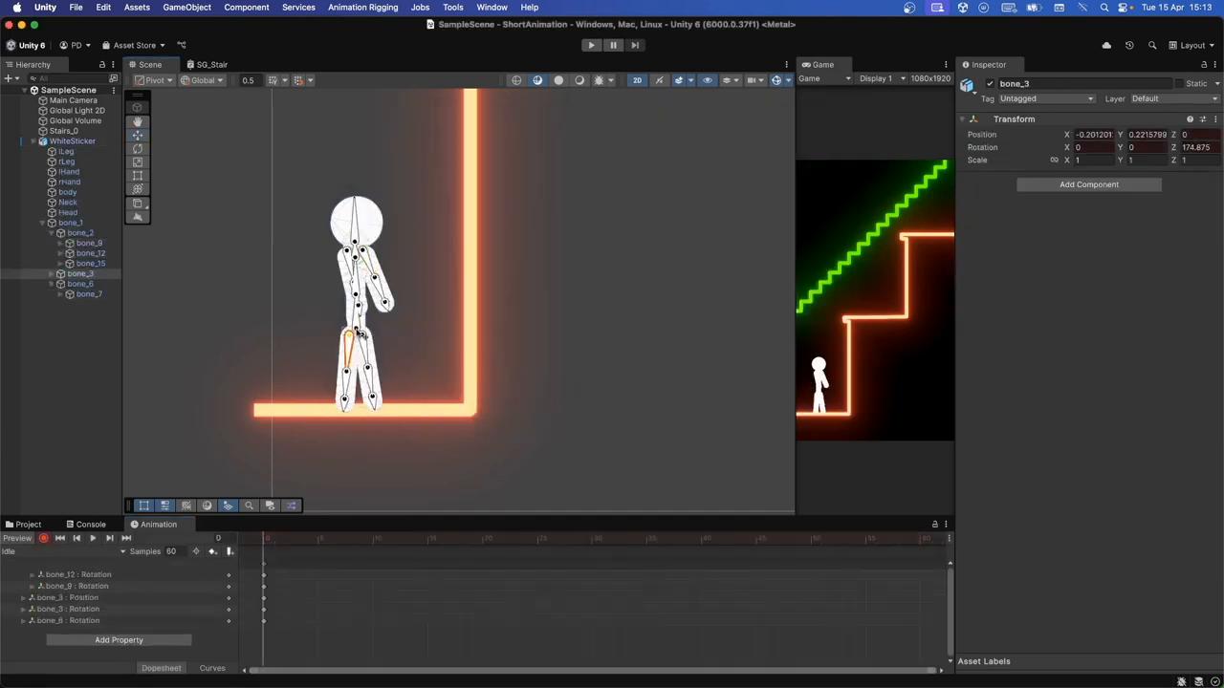
key(super+z)
click(359, 328)
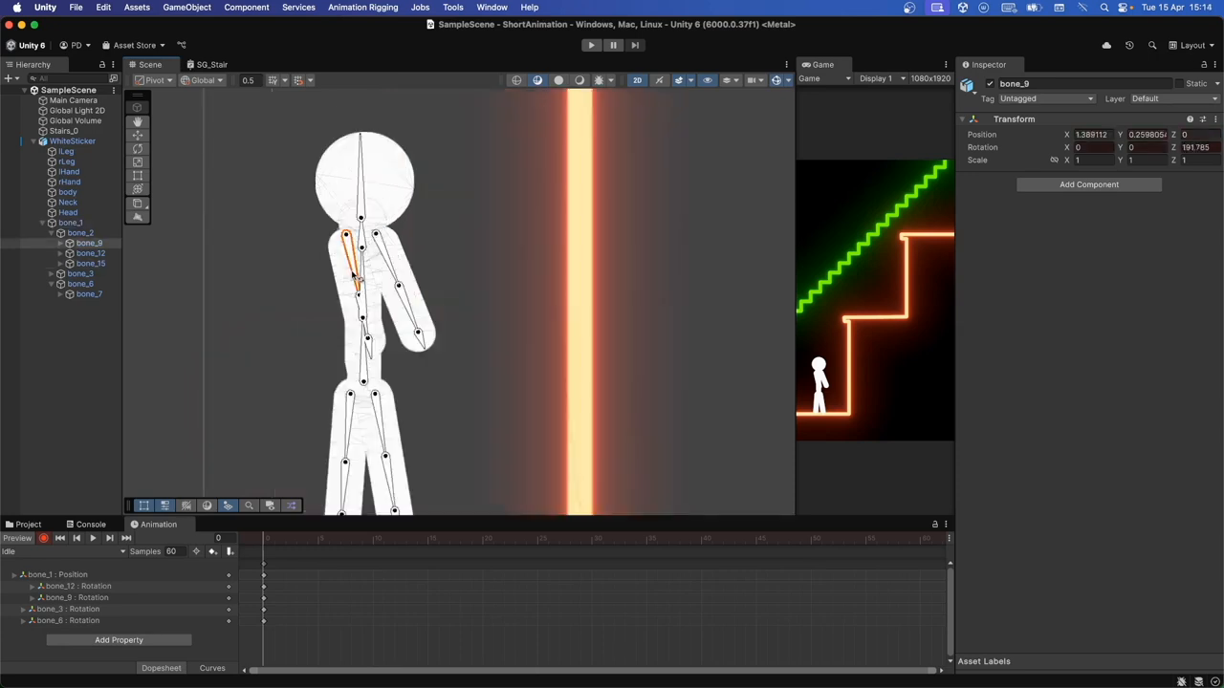
click(408, 397)
drag(408, 397, 400, 421)
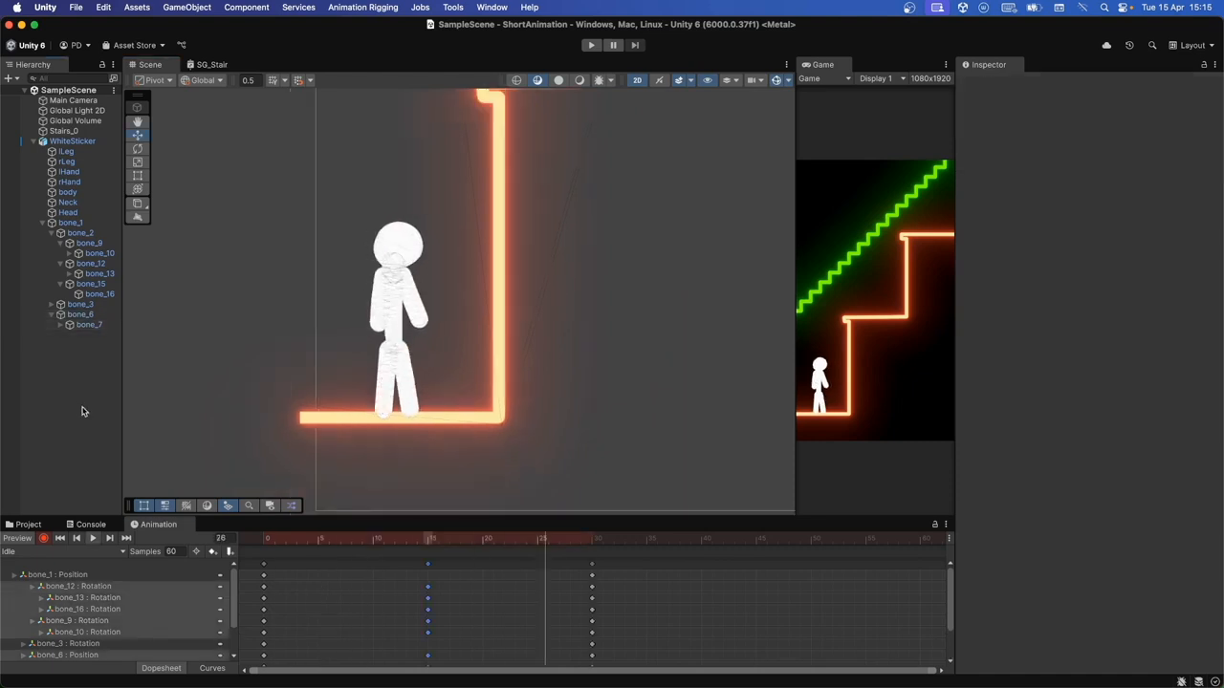
click(92, 539)
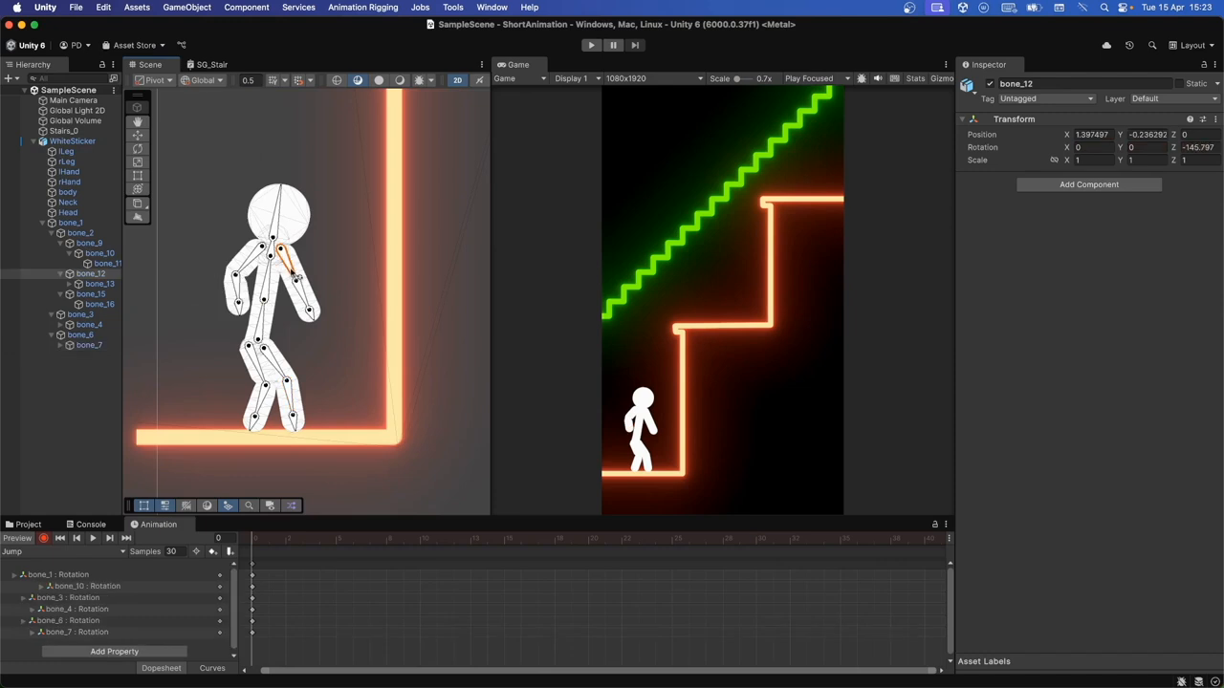
Rotate the arm bones at frame 0 of the Jump clip into a crouched starting pose
mouse_move(298, 287)
mouse_down()
mouse_move(283, 312)
mouse_move(274, 288)
mouse_up()
click(267, 315)
click(272, 298)
key(super+z)
click(267, 284)
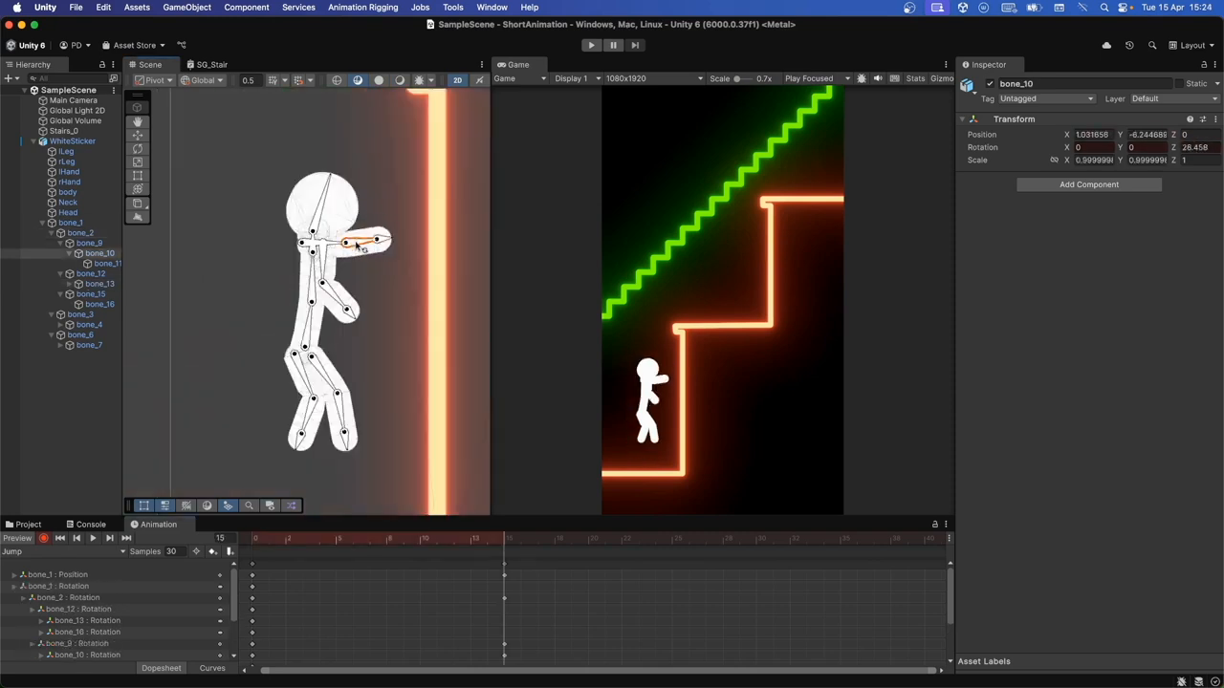
At frame 15 of the Jump clip, raise both arms forward and straighten the legs apart for the mid-air pose
drag(358, 248, 357, 243)
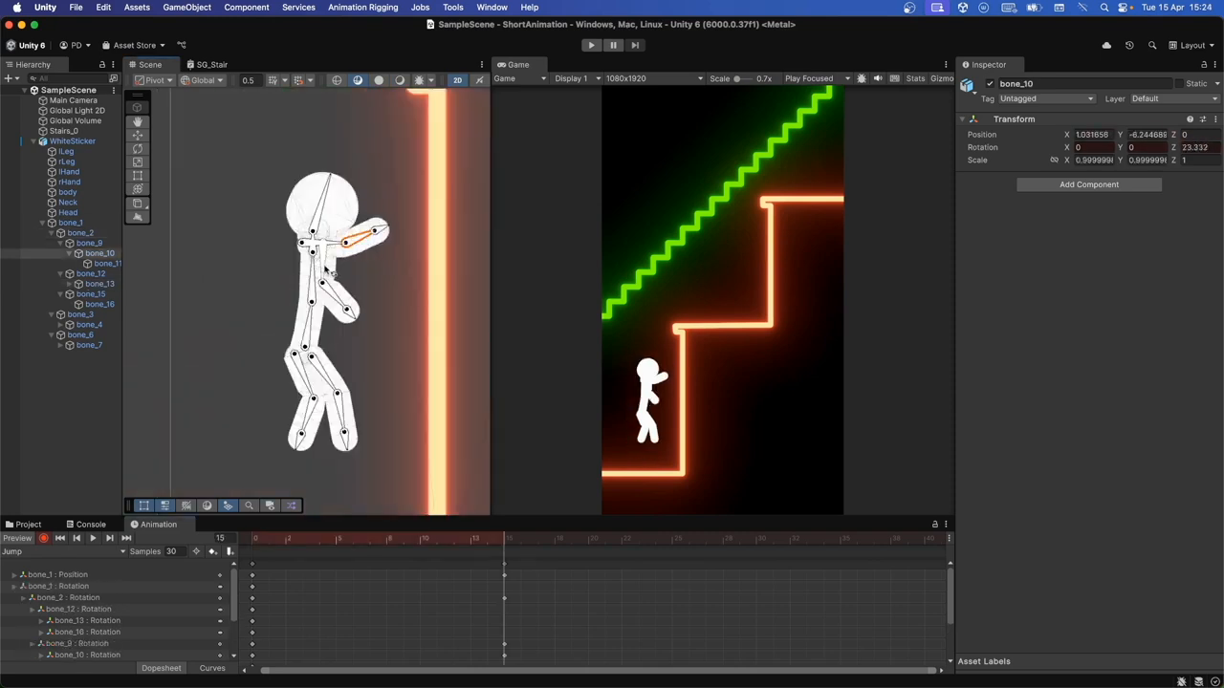
drag(280, 413, 277, 416)
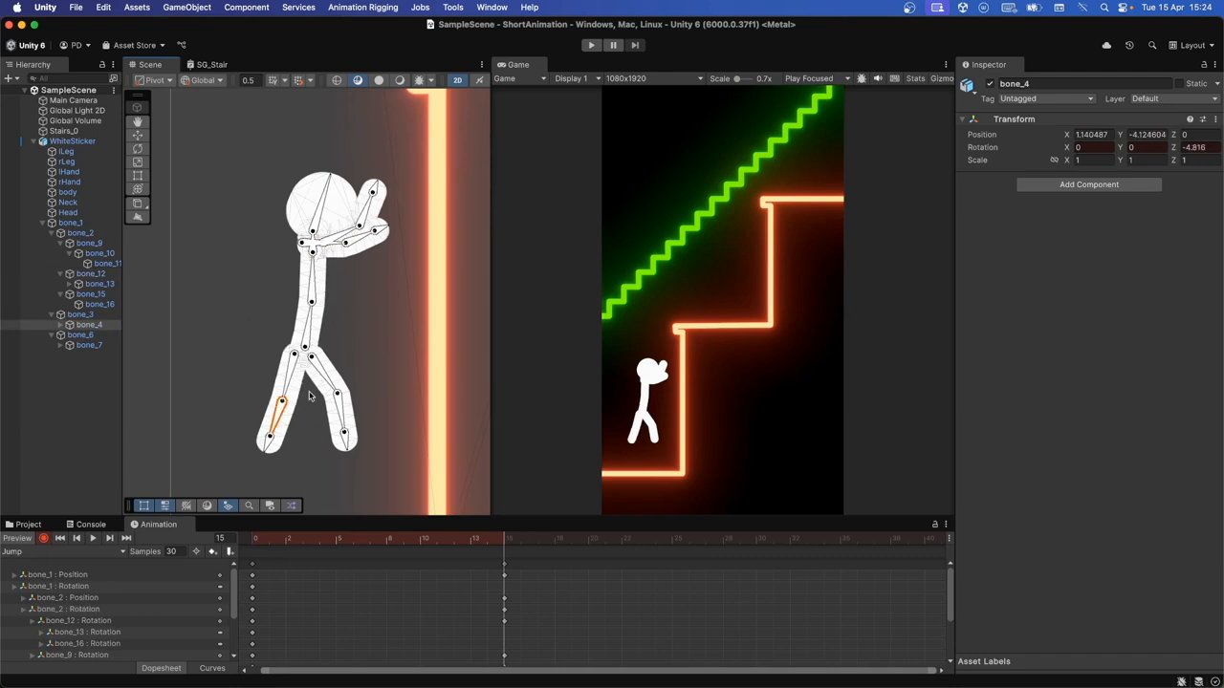
drag(329, 383, 323, 385)
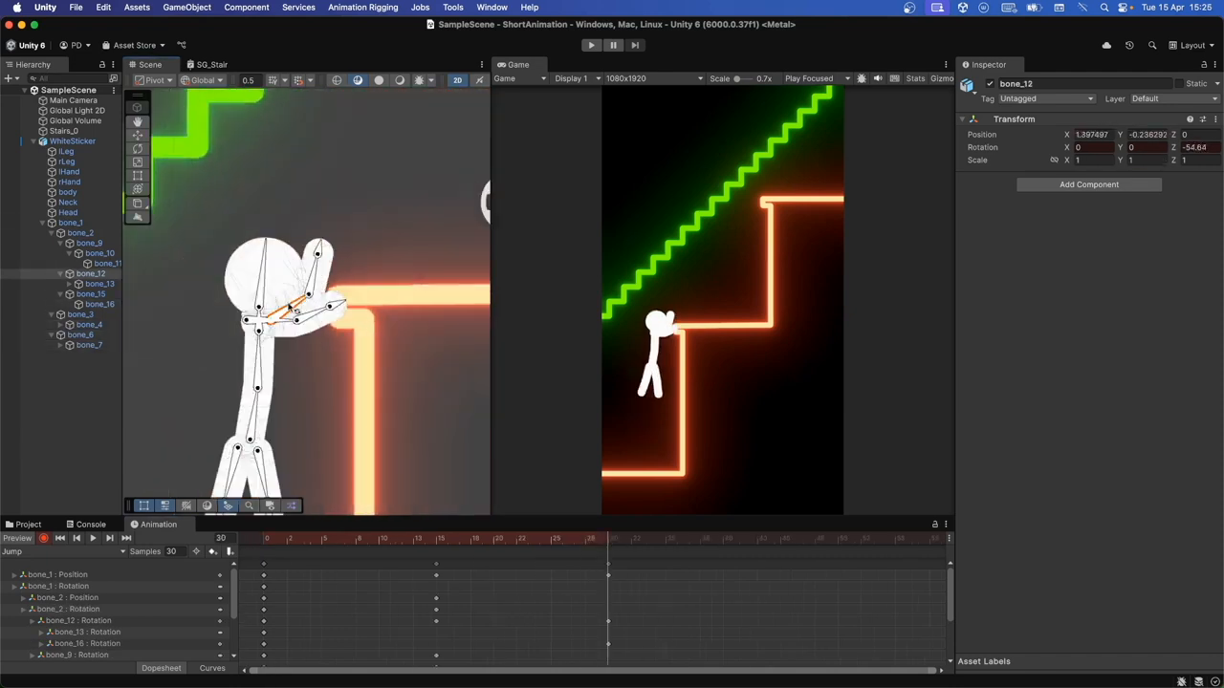
At frame 30 of the Jump clip, reach both arms onto the stair ledge and bend both legs forward against the wall
drag(336, 306, 328, 299)
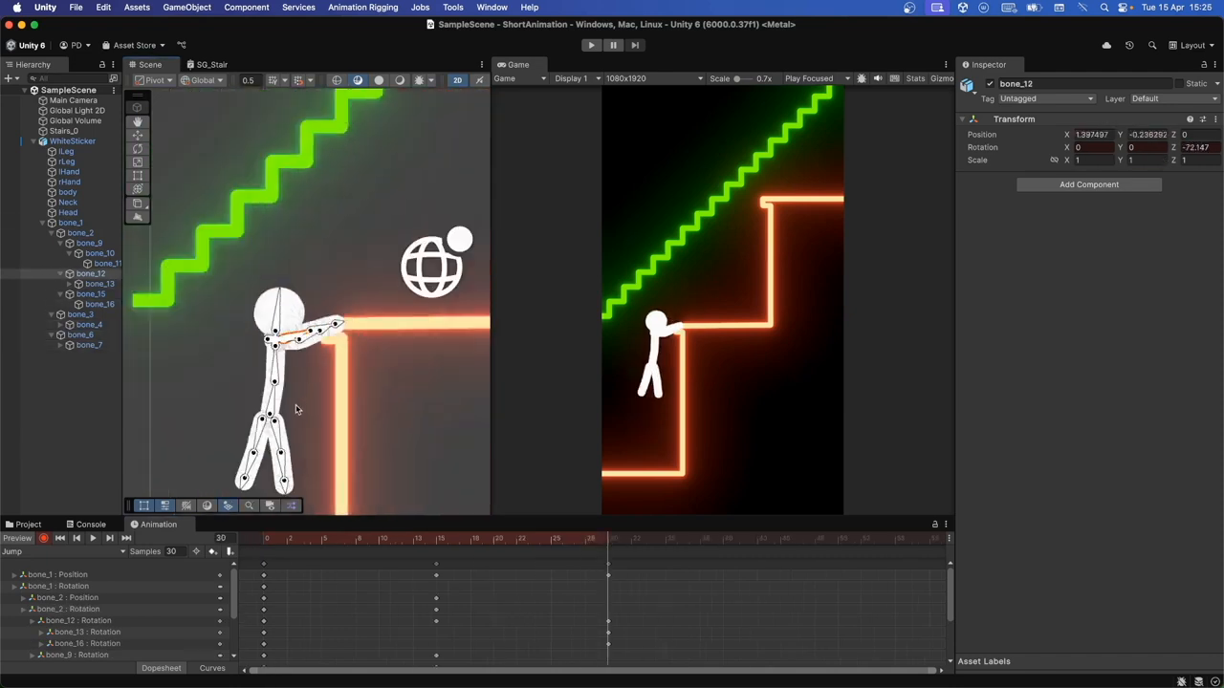
drag(287, 450, 292, 443)
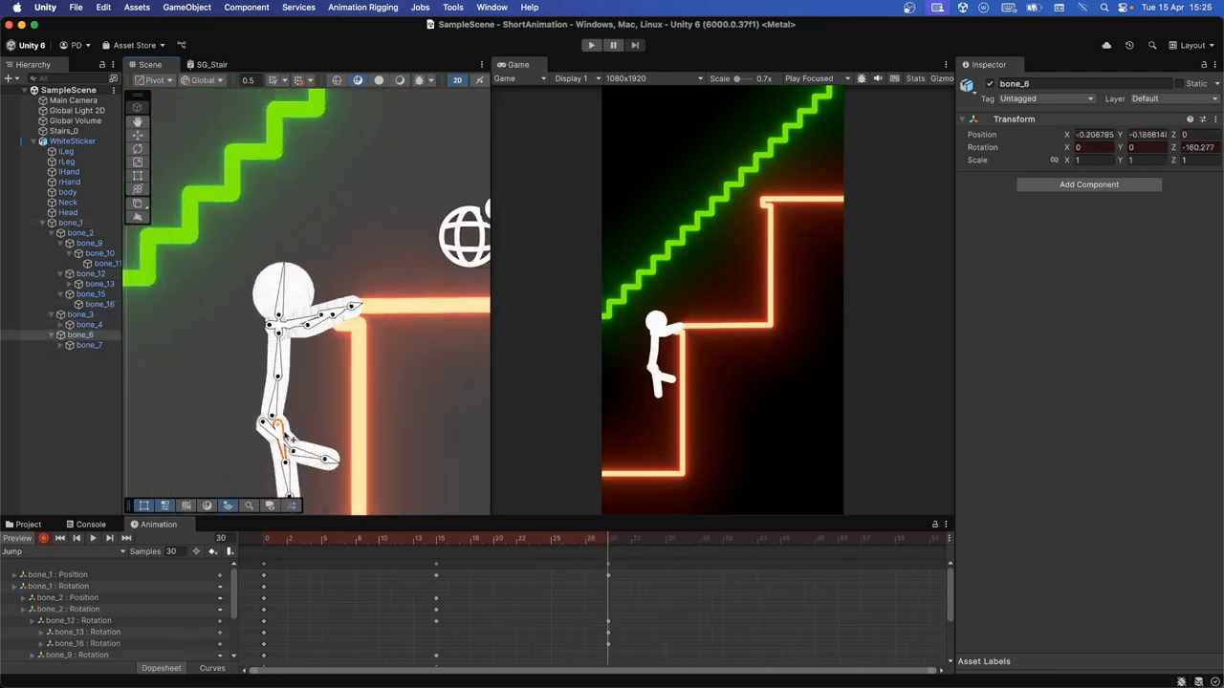
mouse_move(308, 455)
mouse_down()
mouse_move(303, 433)
mouse_move(329, 438)
mouse_move(296, 453)
mouse_move(320, 463)
mouse_up()
drag(272, 416, 277, 416)
mouse_move(284, 443)
mouse_down()
mouse_move(311, 455)
mouse_move(294, 459)
mouse_up()
scroll(293, 449, up, 3)
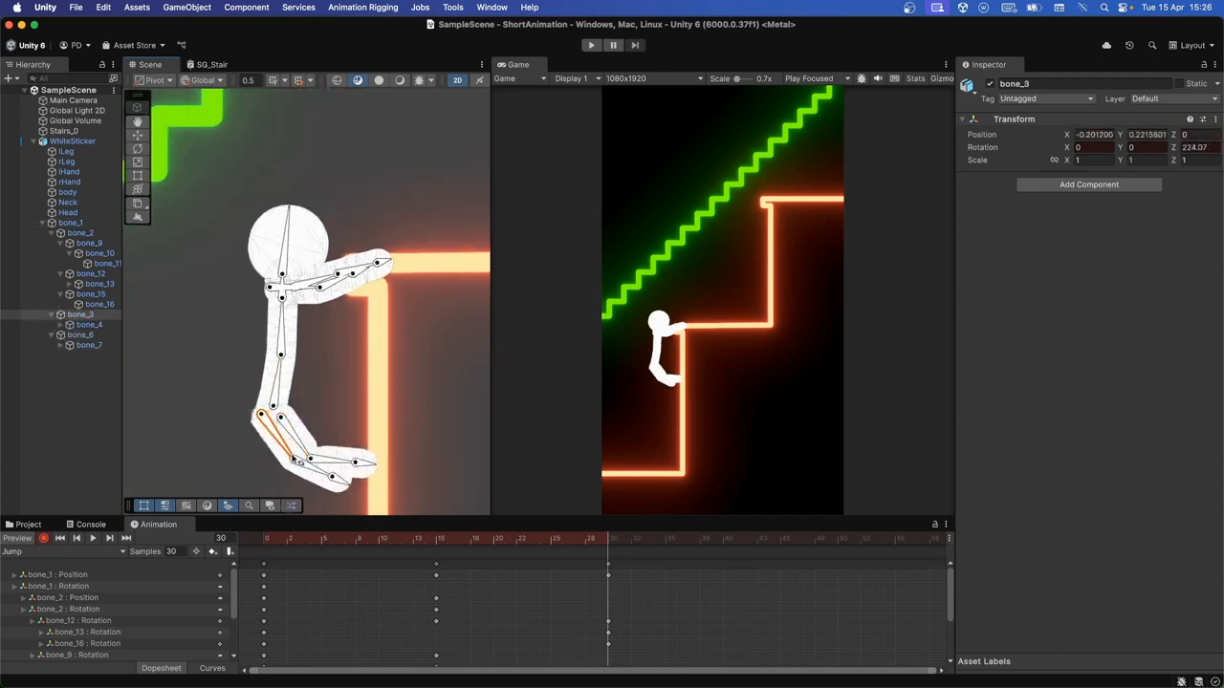
click(283, 344)
scroll(306, 383, down, 4)
click(349, 439)
Retime the Jump keyframes, with the mid-air pose at frame 10 and the ledge-hanging pose at frame 20, checking playback
click(436, 565)
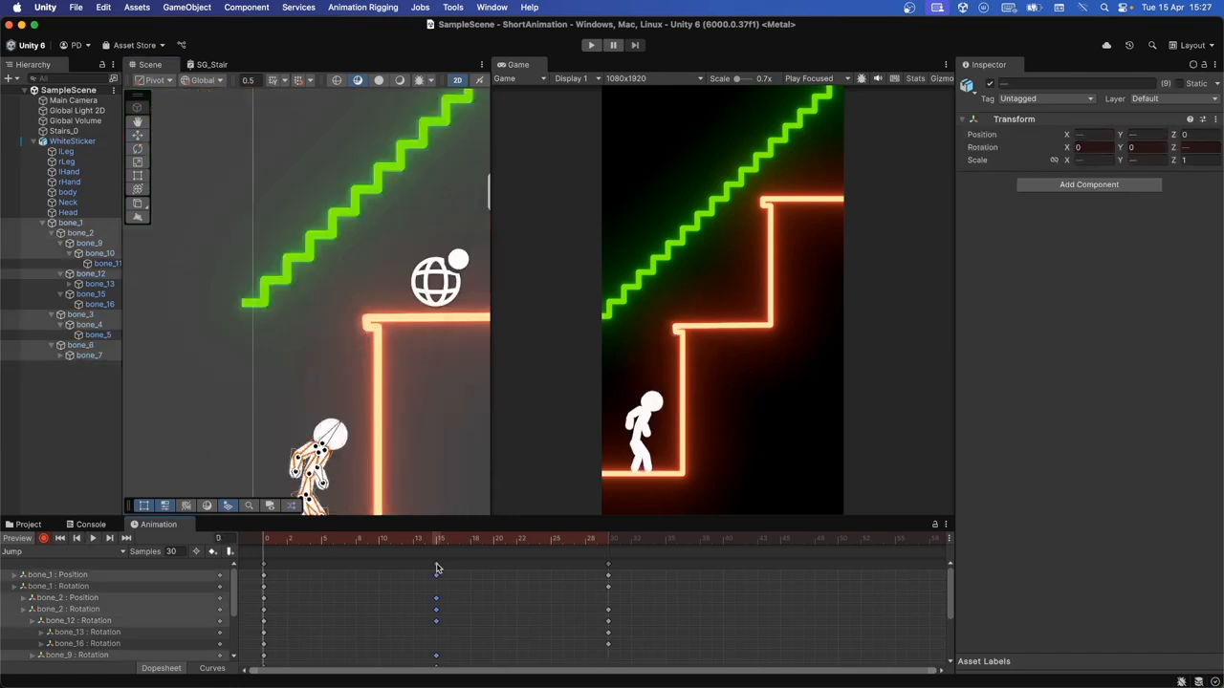
drag(436, 565, 321, 566)
drag(608, 565, 436, 565)
click(93, 538)
scroll(325, 573, up, 2)
drag(345, 565, 393, 565)
drag(505, 565, 585, 566)
drag(388, 559, 425, 567)
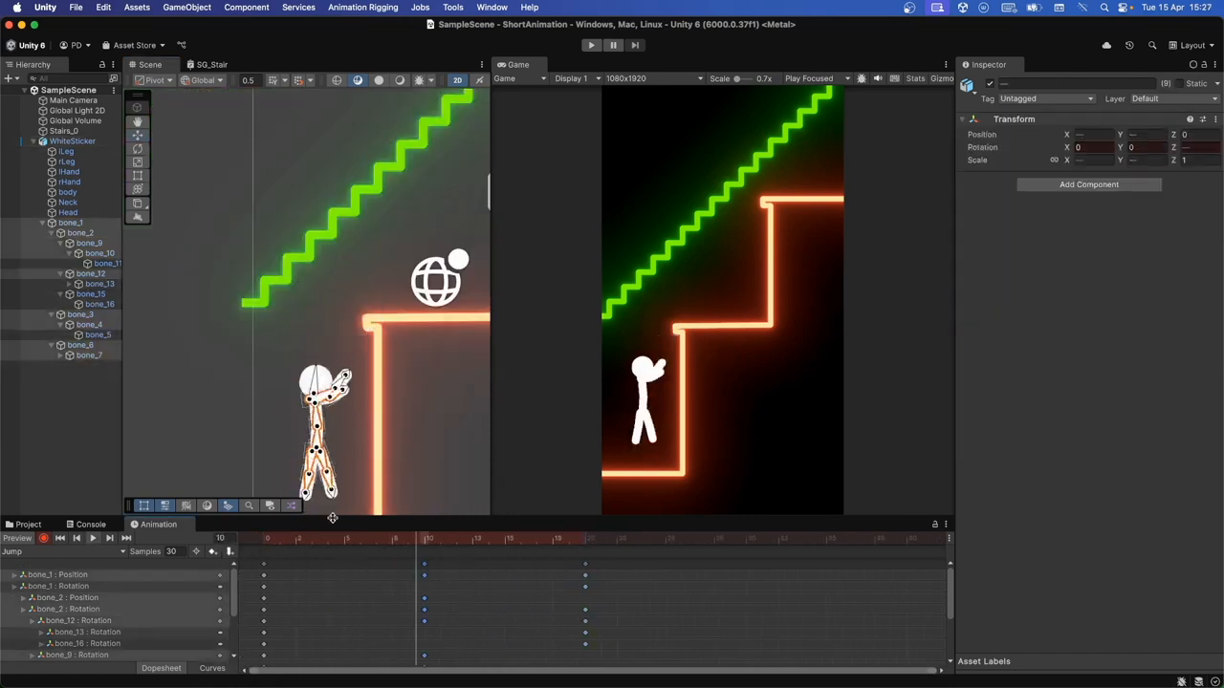
Check the animation timeline options and the Jump clip asset's loop settings
click(950, 454)
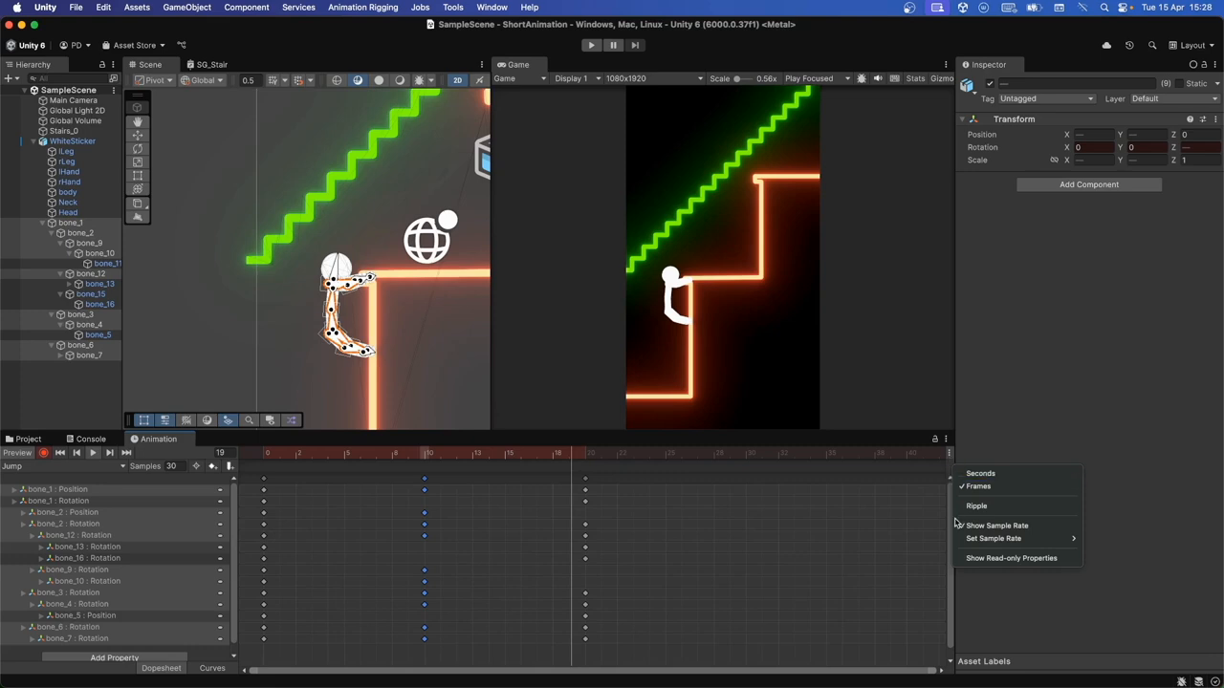
click(956, 525)
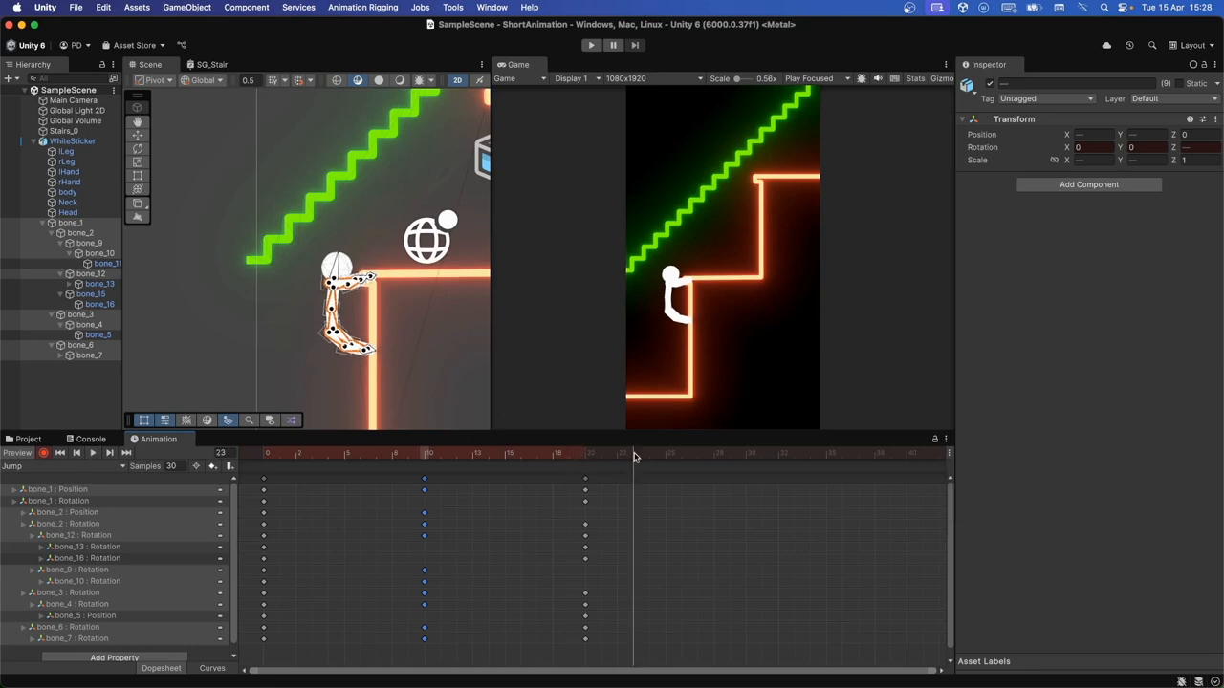
click(949, 454)
click(28, 439)
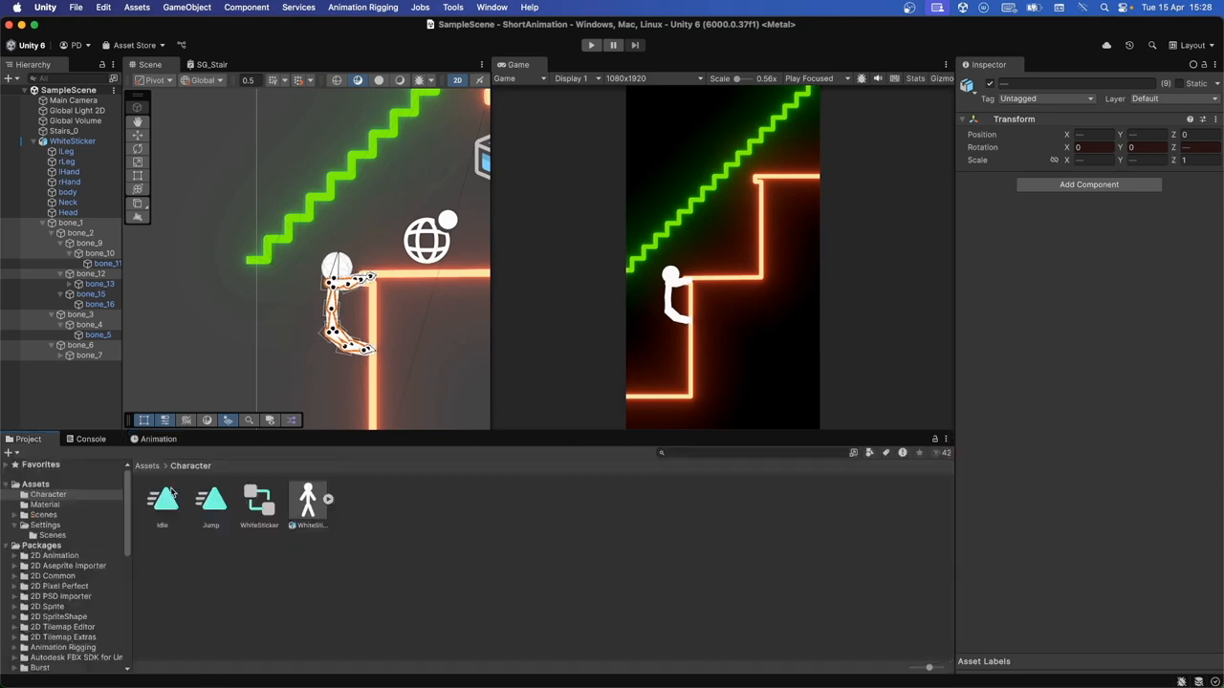
click(212, 499)
click(155, 439)
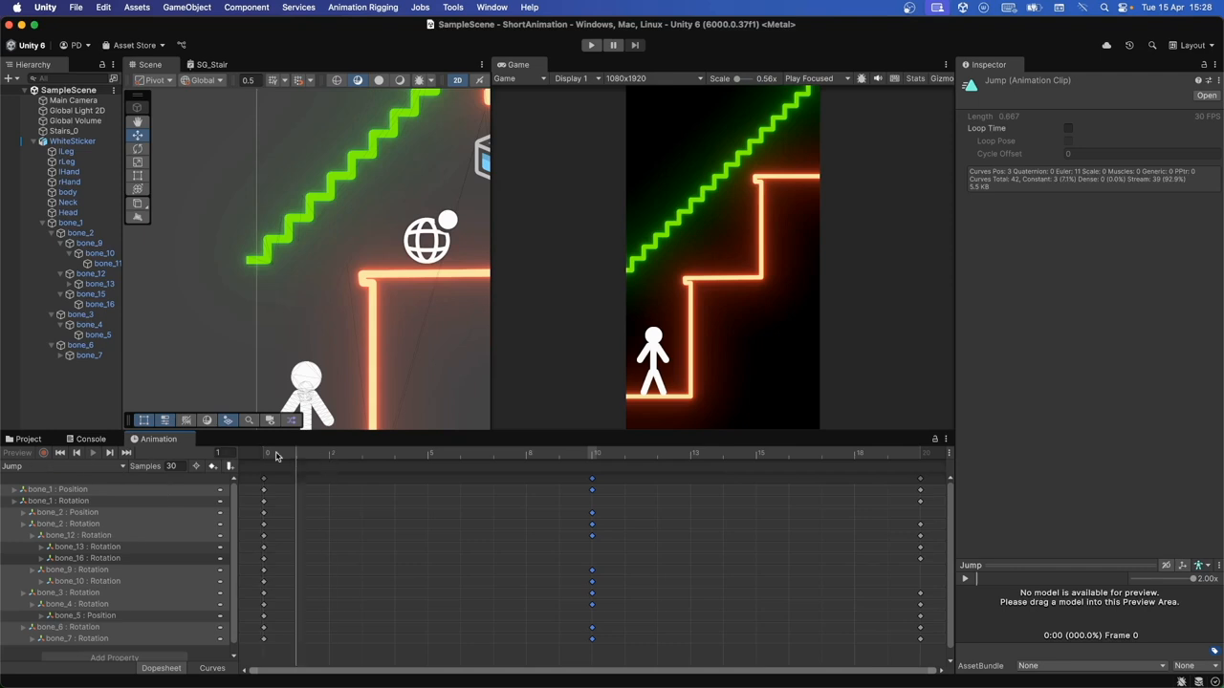
Reselect WhiteSticker and bring up its Jump clip in the animation timeline
click(73, 142)
middle_drag(380, 363, 324, 198)
click(107, 467)
click(45, 486)
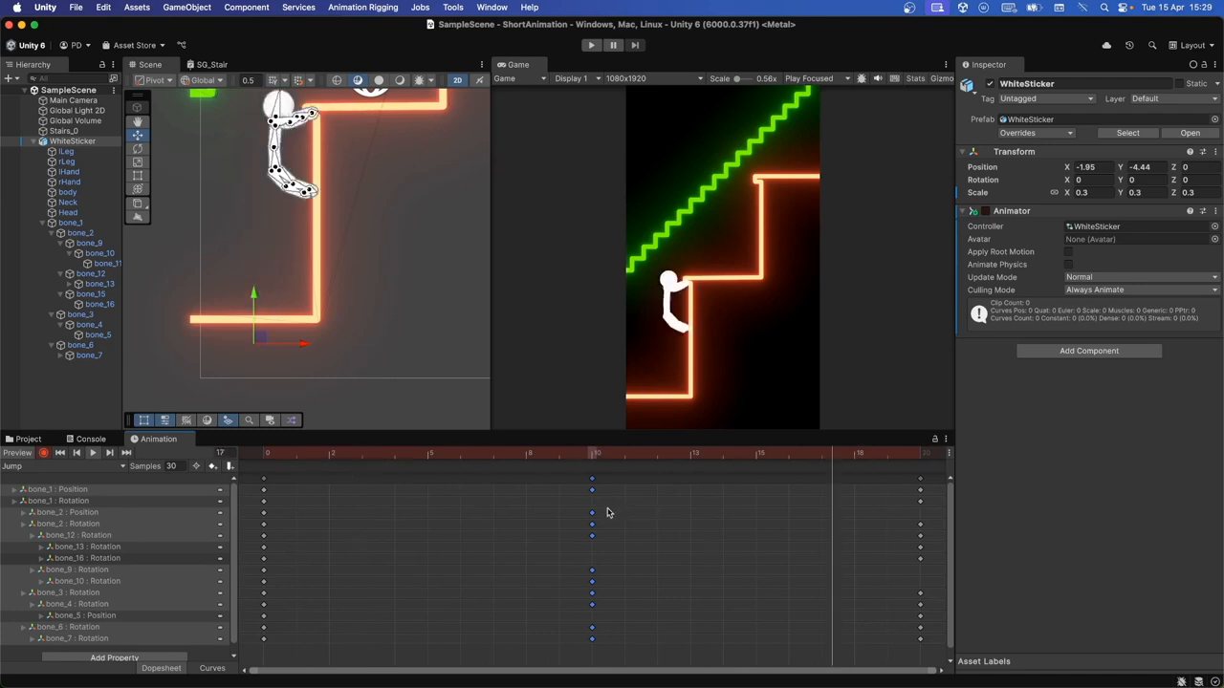
Duplicate the ledge-hanging pose keyframes further along the Jump timeline and move the copy to frame 50
scroll(651, 535, down, 2)
scroll(651, 535, down, 5)
click(525, 479)
key(super+c)
scroll(839, 493, down, 5)
click(738, 454)
key(super+v)
click(92, 453)
drag(737, 479, 561, 481)
Paste a copy of the frame 10 pose at frame 91 and a copy of the frame 0 pose further along the timeline
click(383, 479)
click(322, 478)
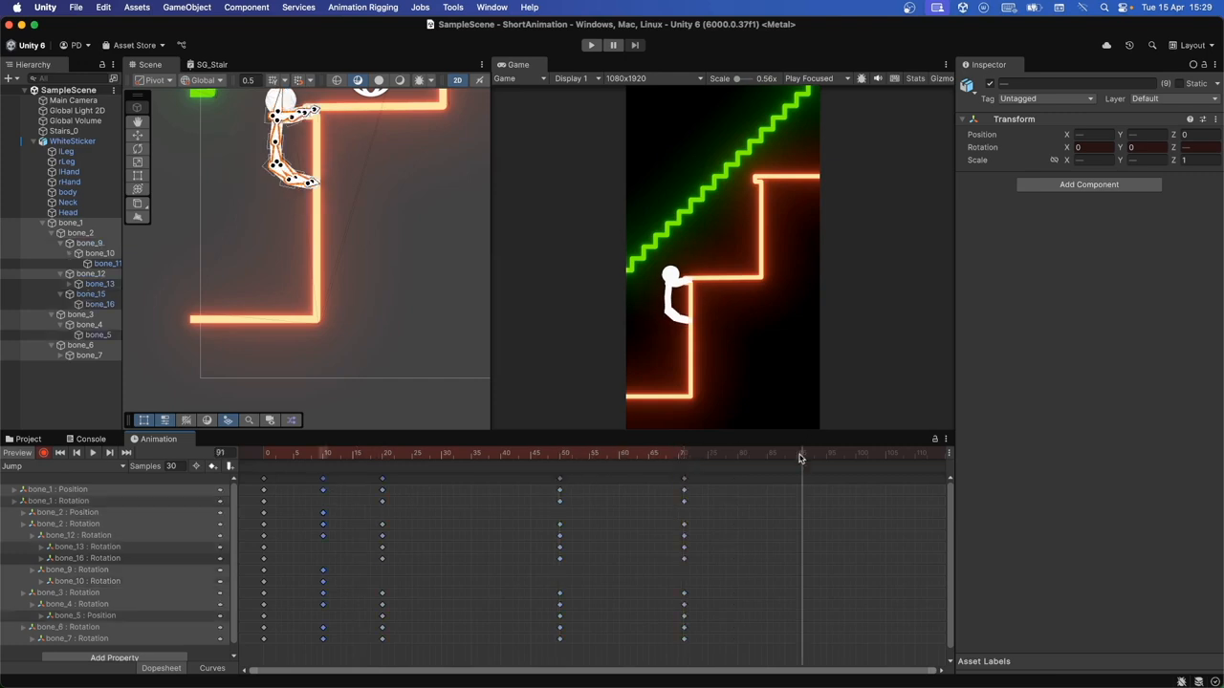
key(super+v)
click(264, 479)
scroll(352, 505, down, 5)
click(746, 455)
key(super+v)
Shift the last pasted poses earlier in the Jump timeline, paste the copied keyframes again and play the animation
click(619, 455)
drag(626, 479, 603, 479)
click(749, 480)
drag(750, 480, 687, 460)
key(super+v)
key(space)
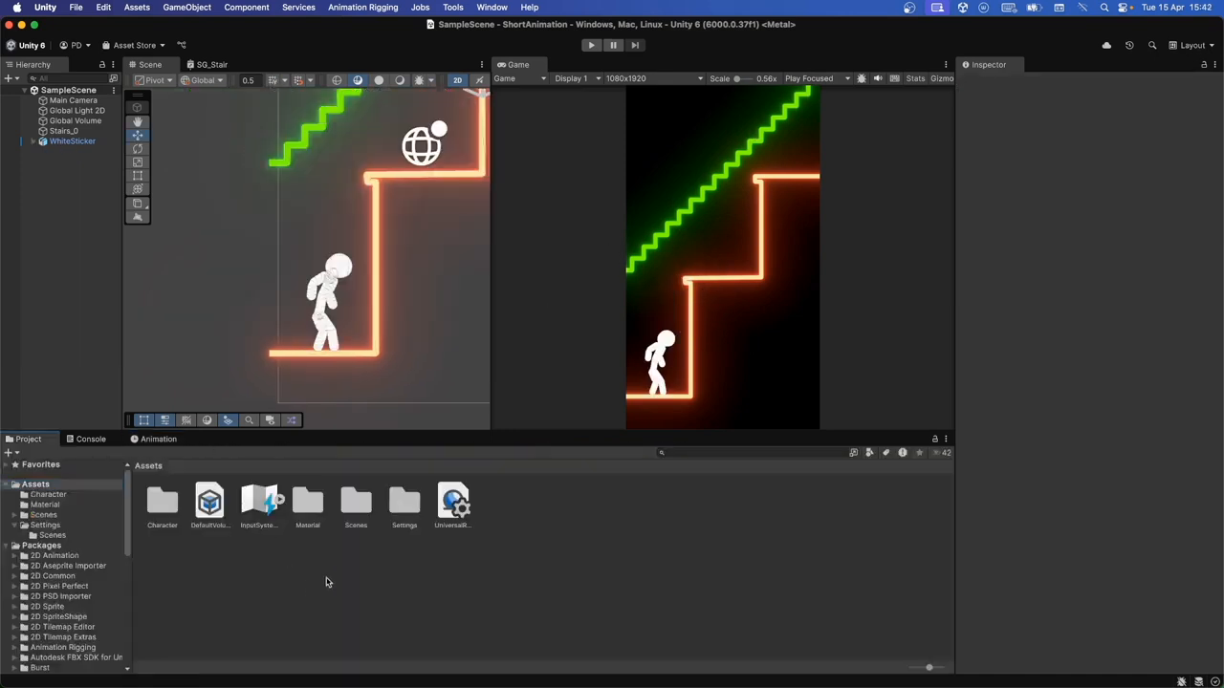
Create a folder named prefabs in Assets and save the WhiteSticker character in it as a prefab
right_click(326, 582)
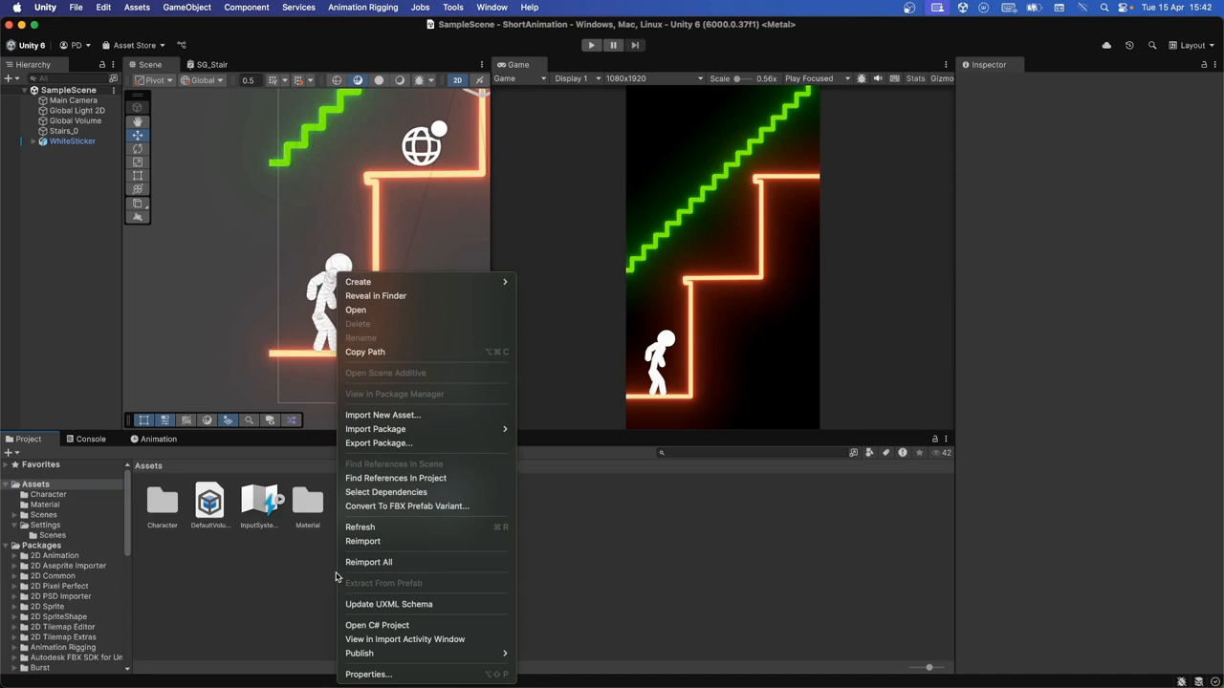
mouse_move(443, 282)
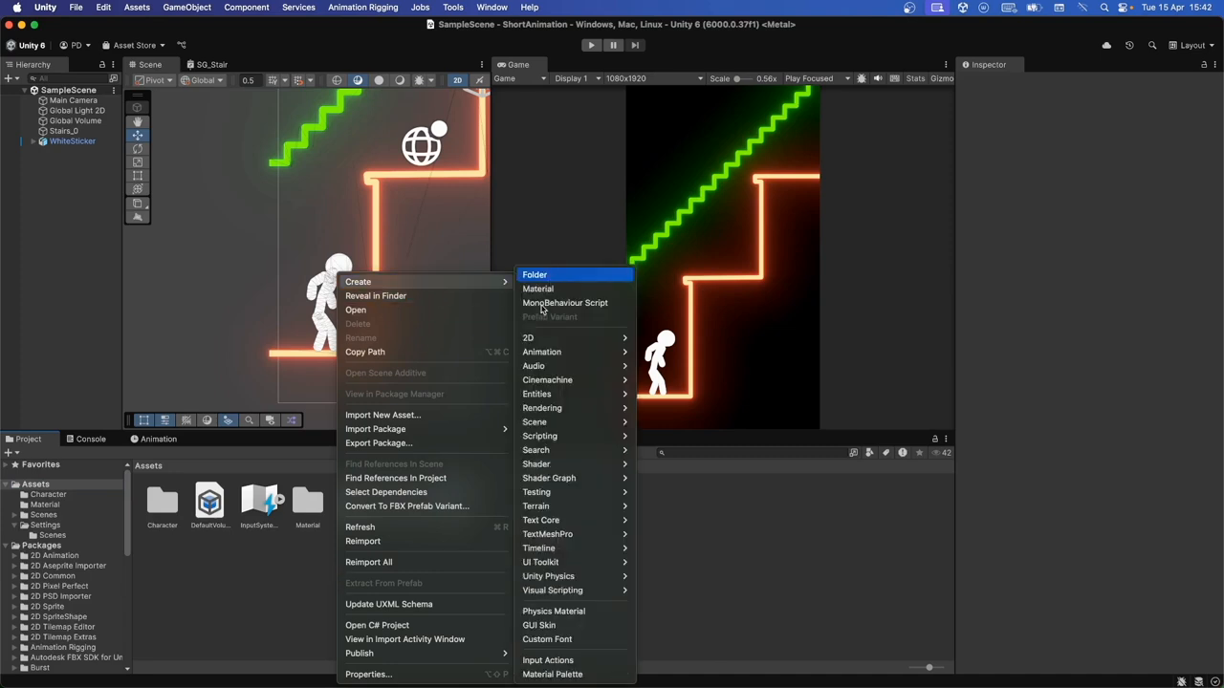
click(550, 274)
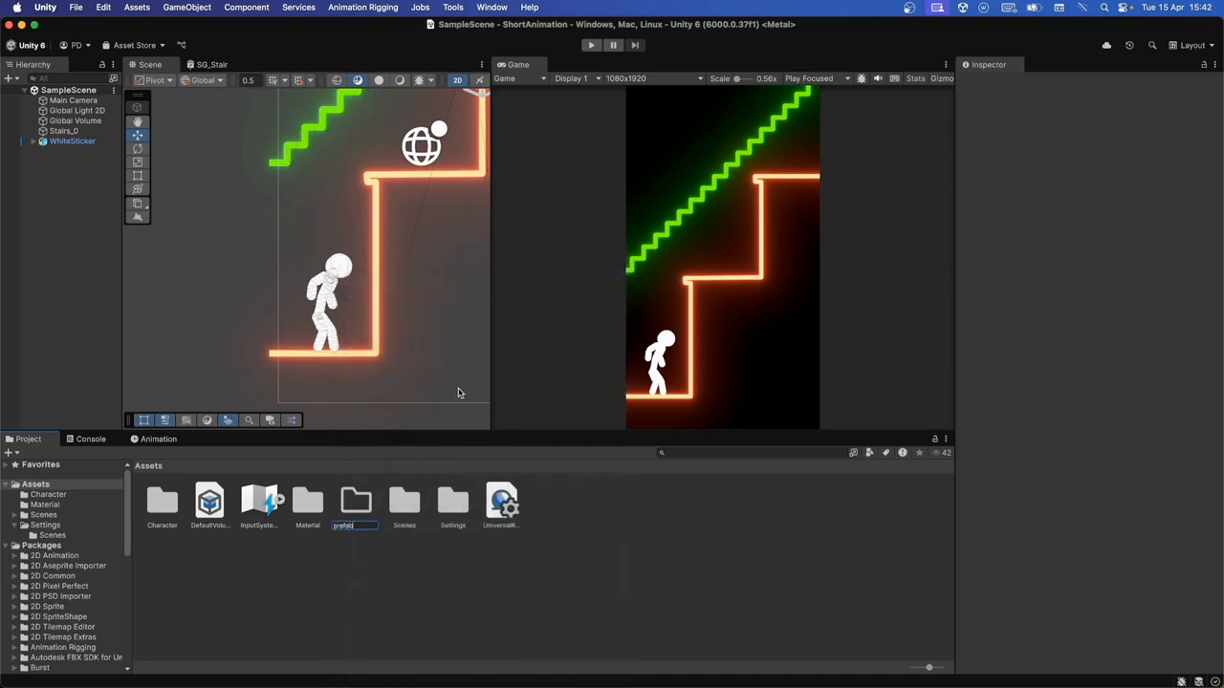
key(Return)
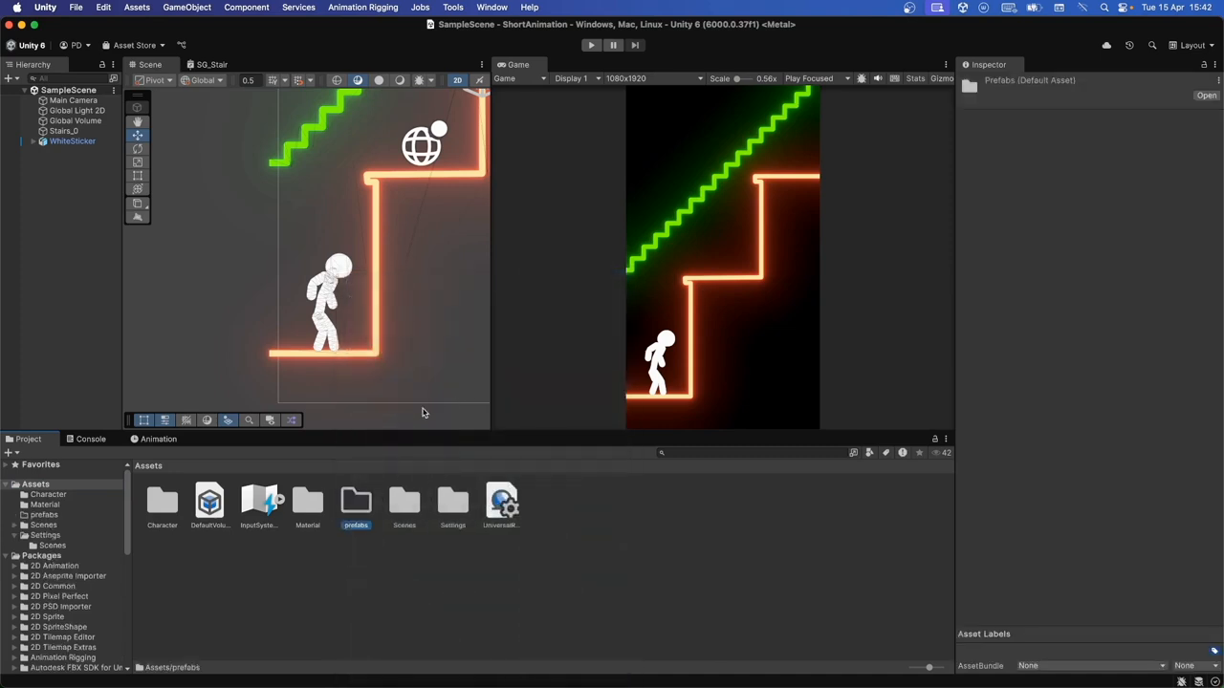
double_click(359, 505)
drag(61, 143, 252, 686)
drag(246, 561, 249, 559)
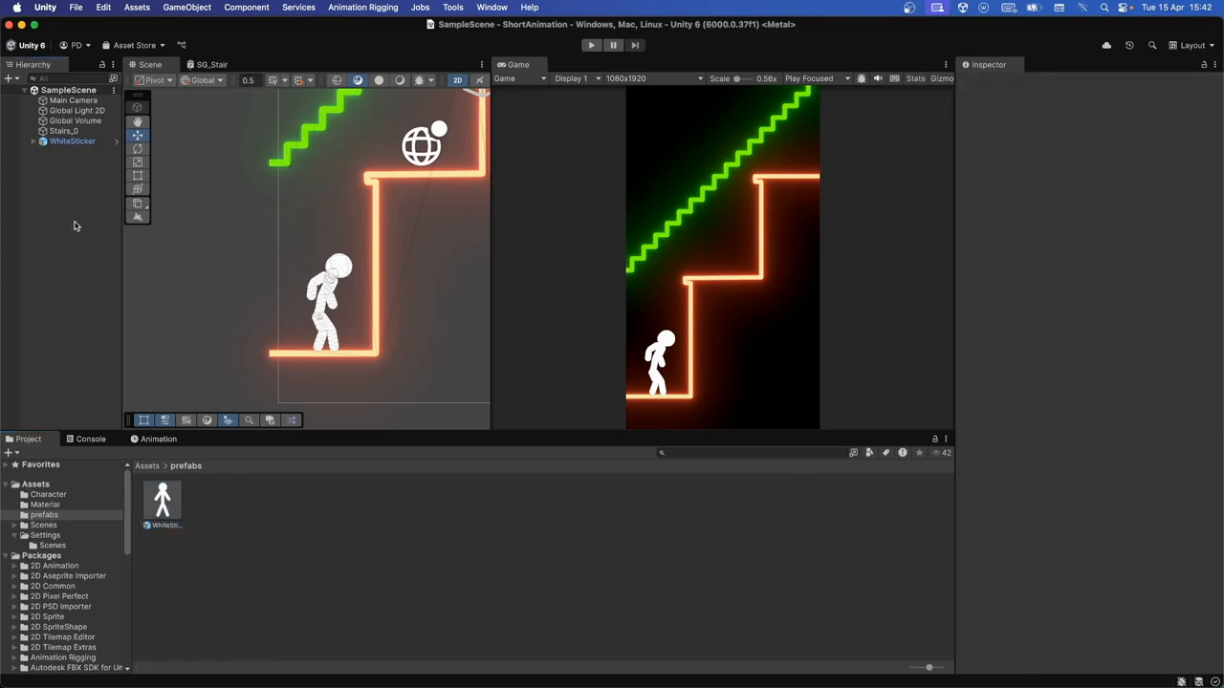
Add a second WhiteSticker from the prefab and move it to the lower end of the green staircase
drag(163, 502, 82, 347)
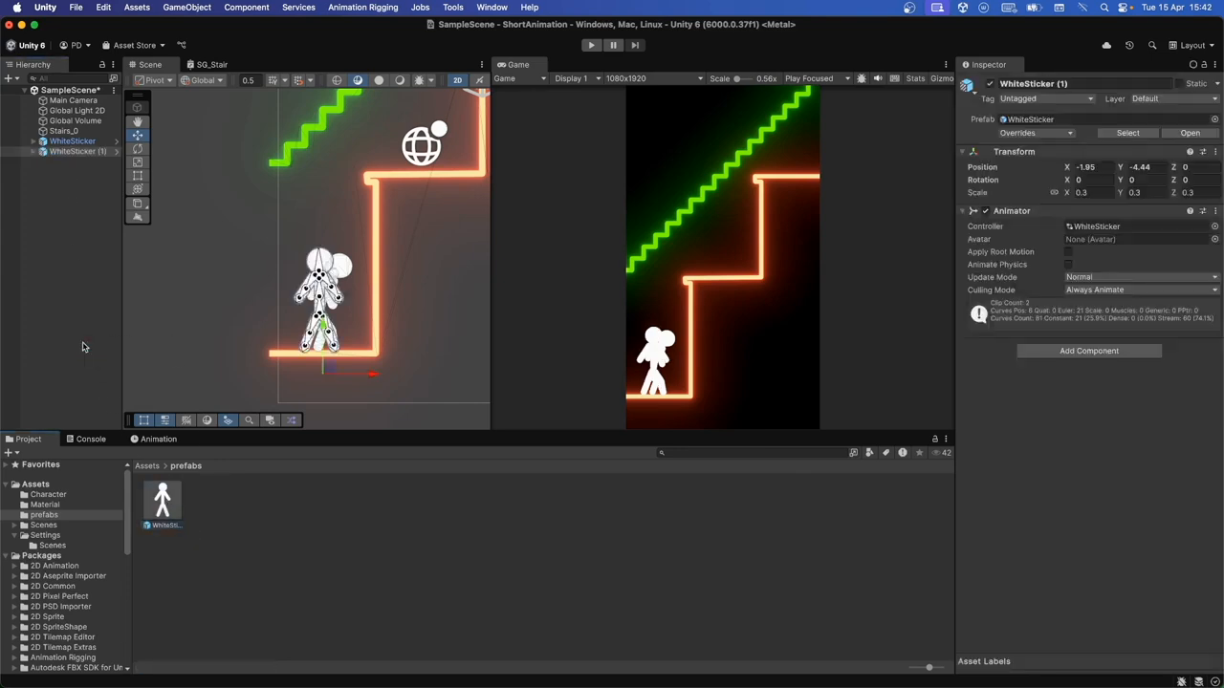
click(75, 231)
click(78, 152)
drag(330, 371, 297, 199)
scroll(377, 246, down, 2)
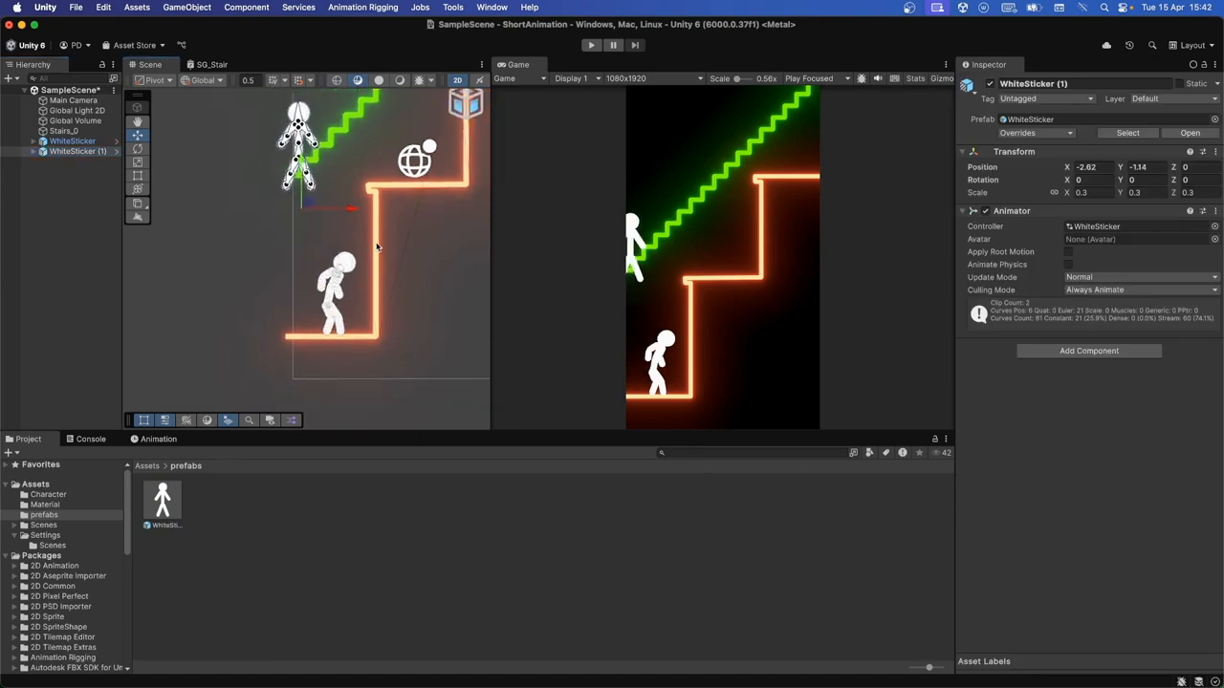
middle_drag(398, 243, 394, 370)
drag(460, 429, 454, 528)
drag(304, 389, 299, 355)
click(58, 215)
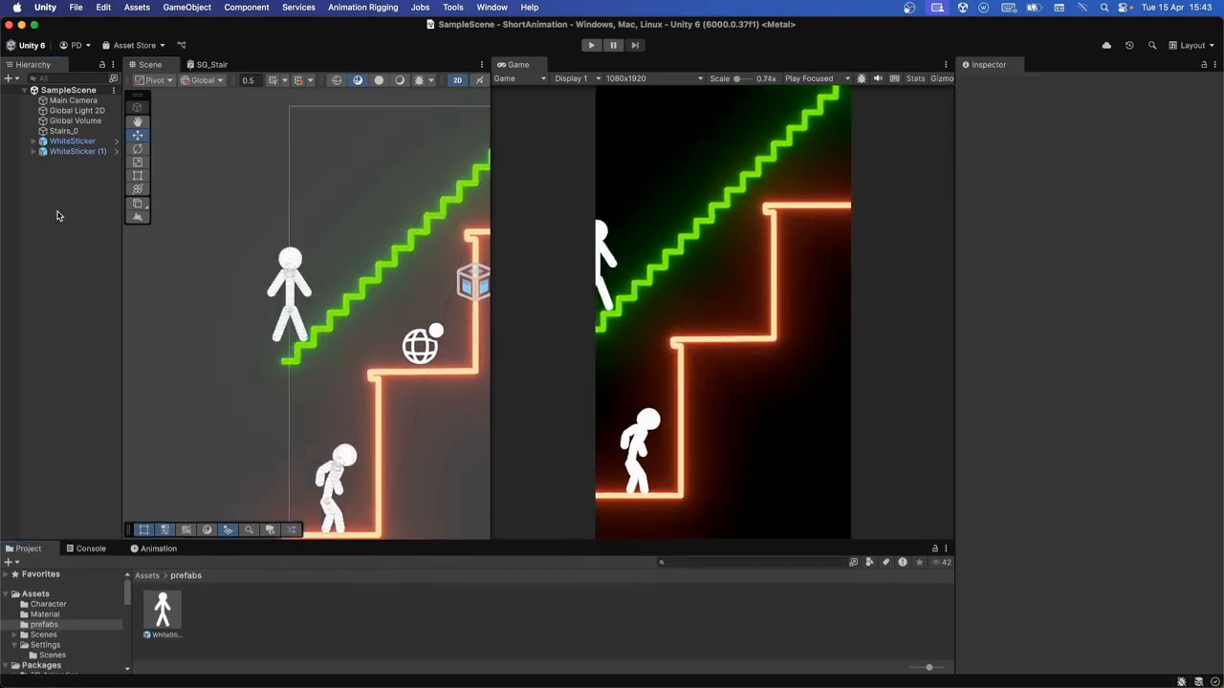
Create a new animation clip named walk for WhiteSticker (1) and paste the copied pose keyframes at frame 0
click(73, 152)
click(155, 549)
click(56, 580)
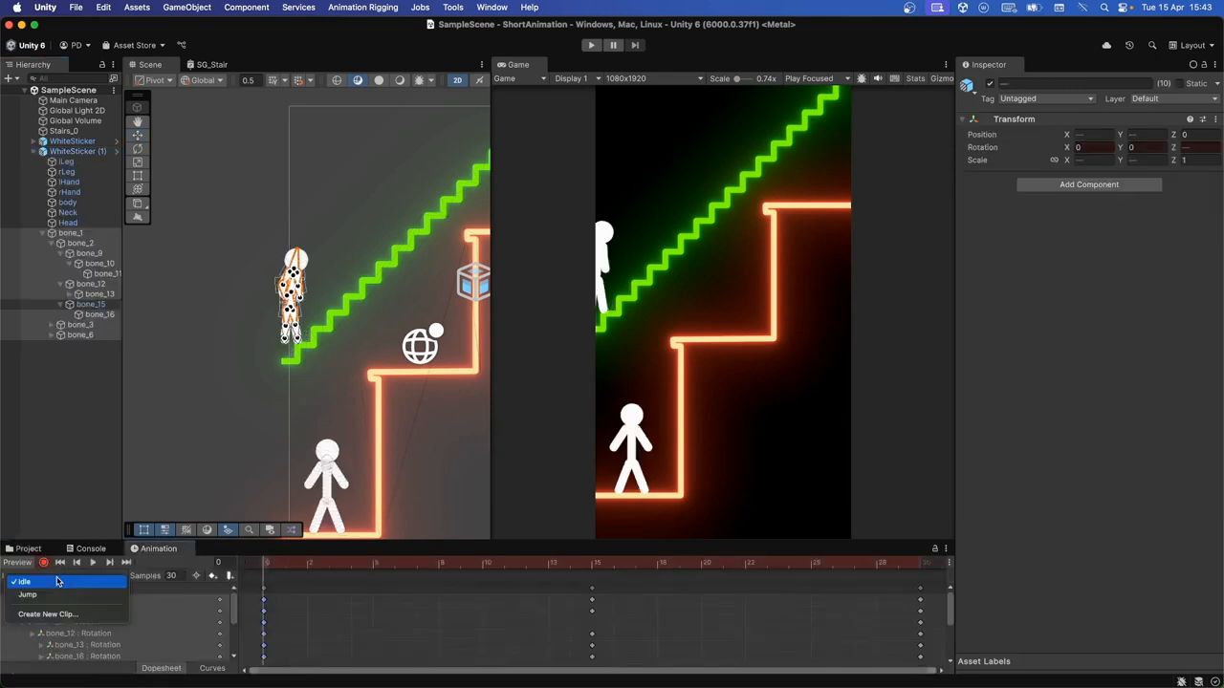
click(48, 614)
text(walk)
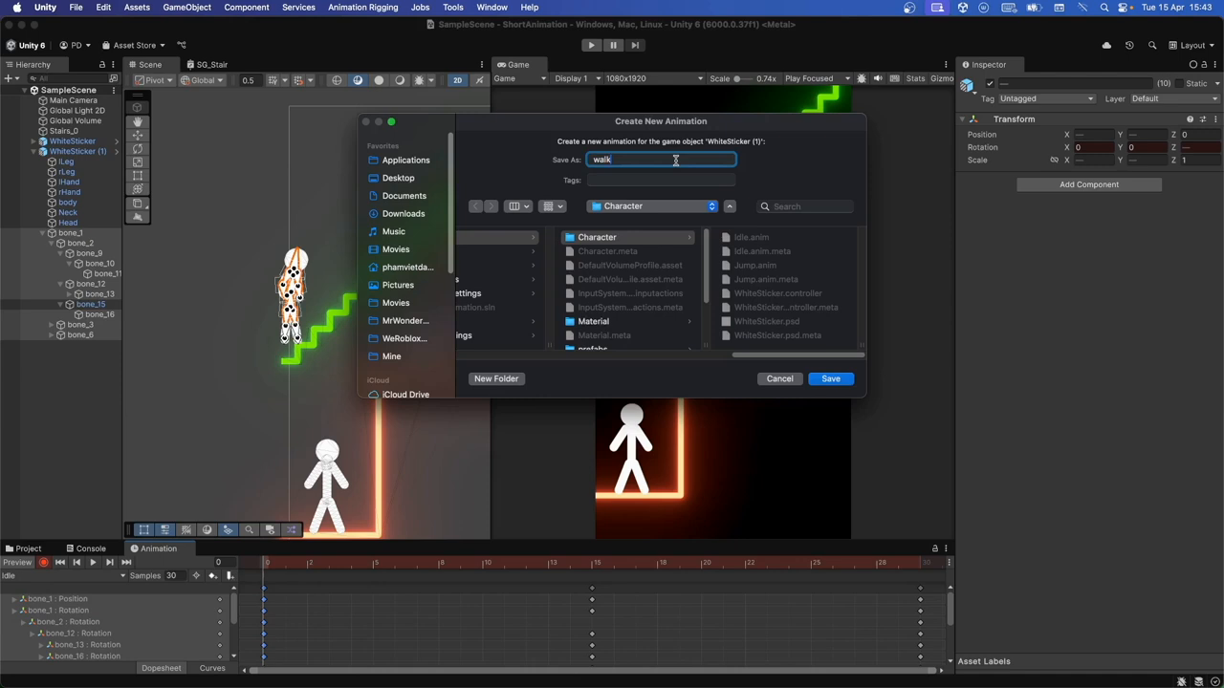
key(Return)
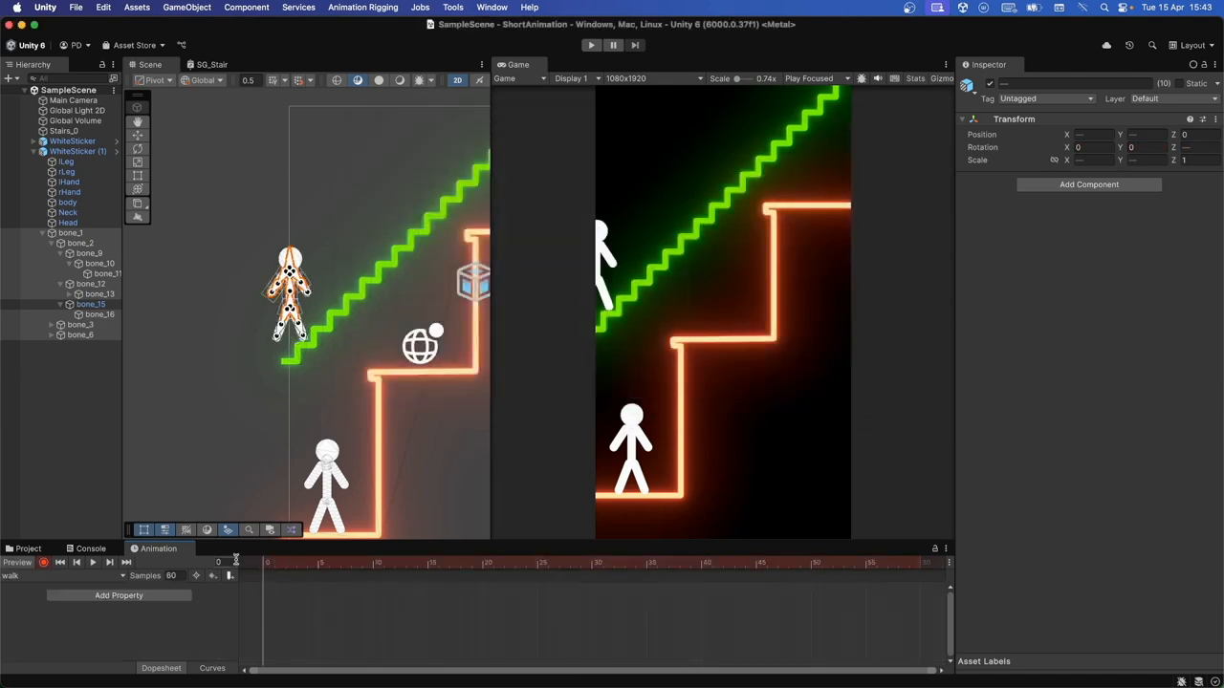
key(super+v)
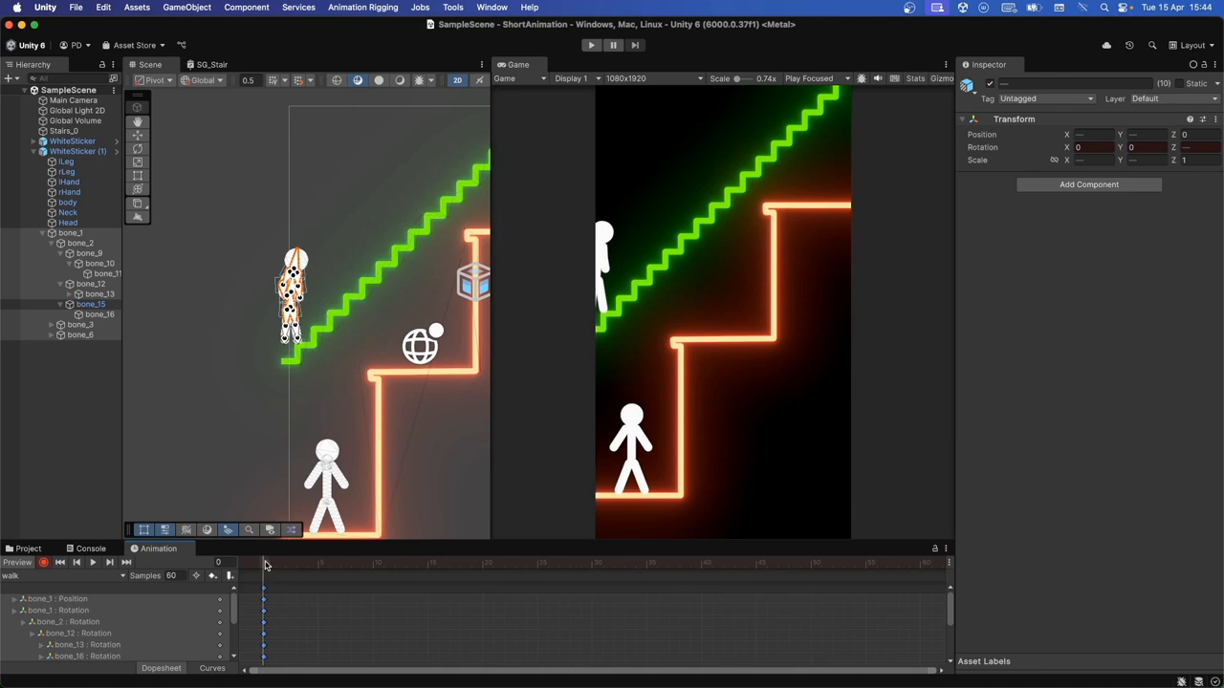
At frame 5 of the walk clip, shift the body towards the green staircase and swing the front leg forward
drag(266, 564, 318, 564)
scroll(301, 305, up, 5)
mouse_move(279, 311)
mouse_down()
mouse_move(314, 321)
mouse_move(322, 309)
mouse_up()
key(super+z)
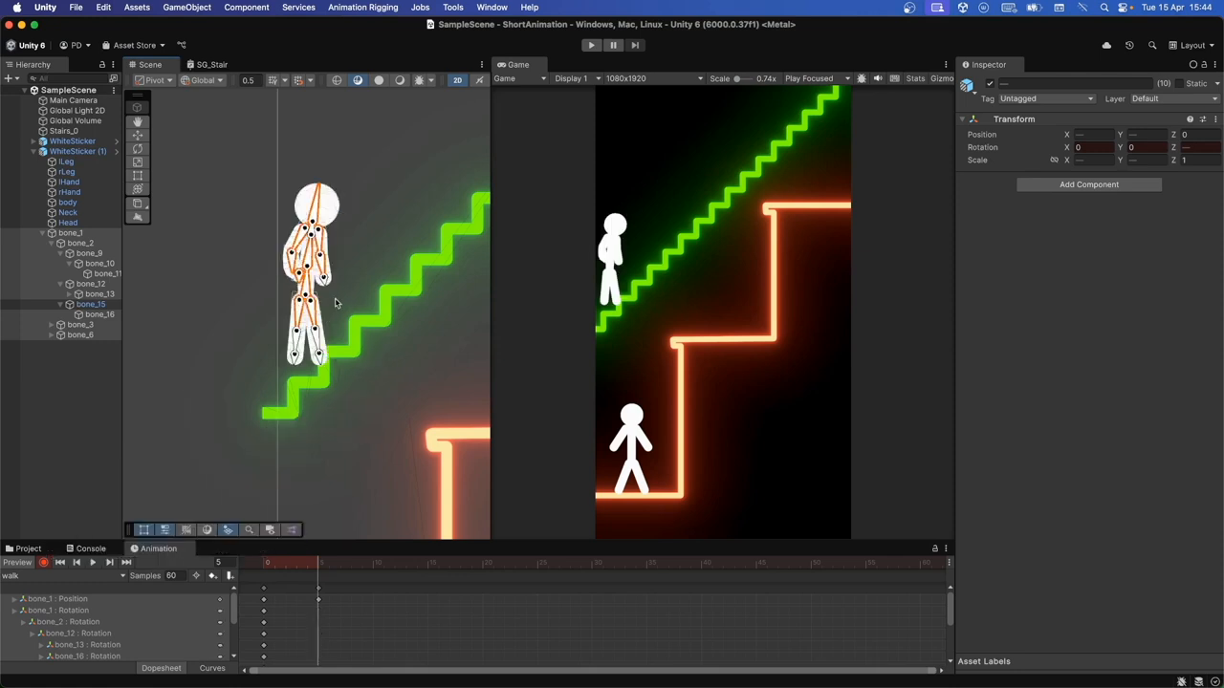
click(270, 313)
click(304, 311)
click(318, 323)
drag(318, 323, 339, 336)
click(341, 338)
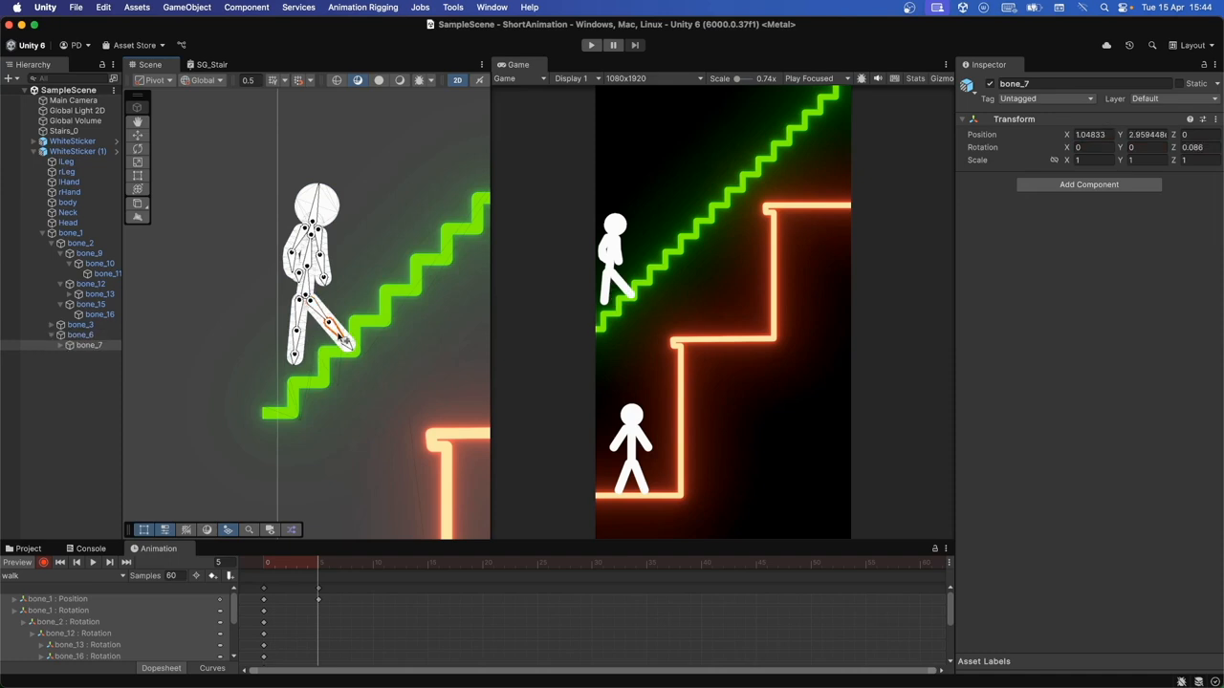
Enlarge the Scene view and adjust the body and leg bones of the walking character on the green steps
scroll(344, 340, up, 3)
drag(491, 306, 764, 306)
click(475, 296)
drag(474, 295, 479, 316)
drag(497, 344, 503, 339)
drag(529, 365, 502, 327)
At frame 10, raise the bone_3 thigh, bend the bone_4 knee, bend the forearm and adjust the body's position on the stairs
click(526, 356)
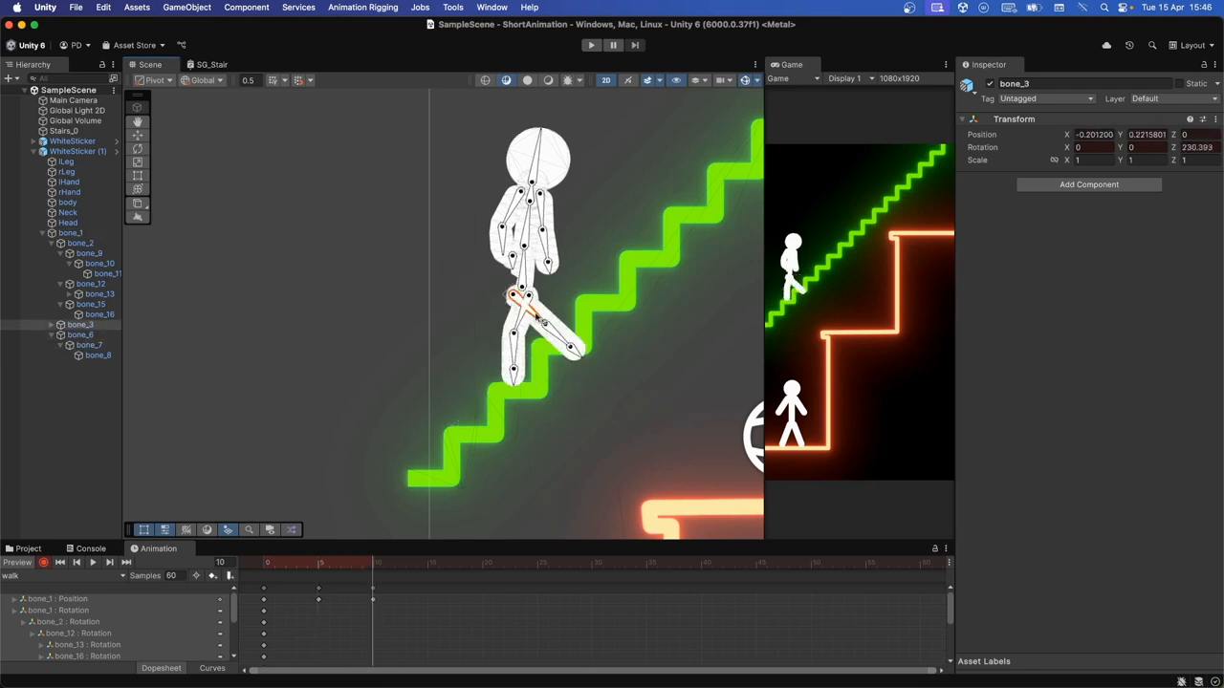
drag(546, 342, 536, 304)
click(552, 339)
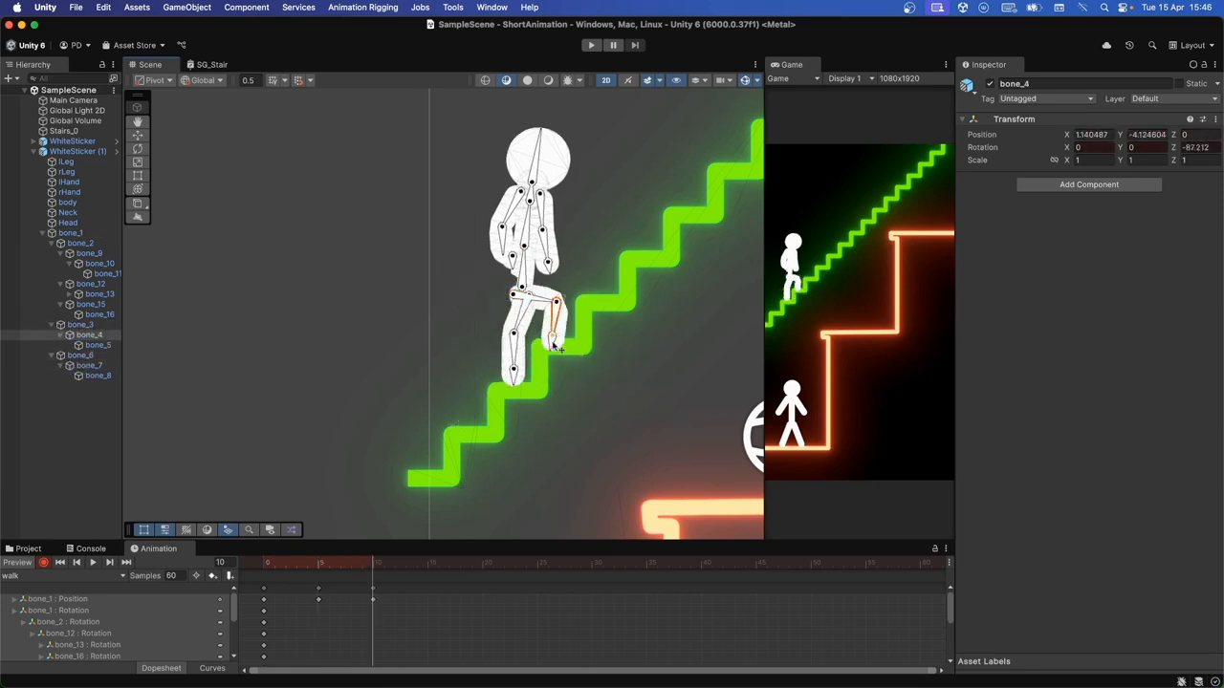
drag(544, 250, 541, 218)
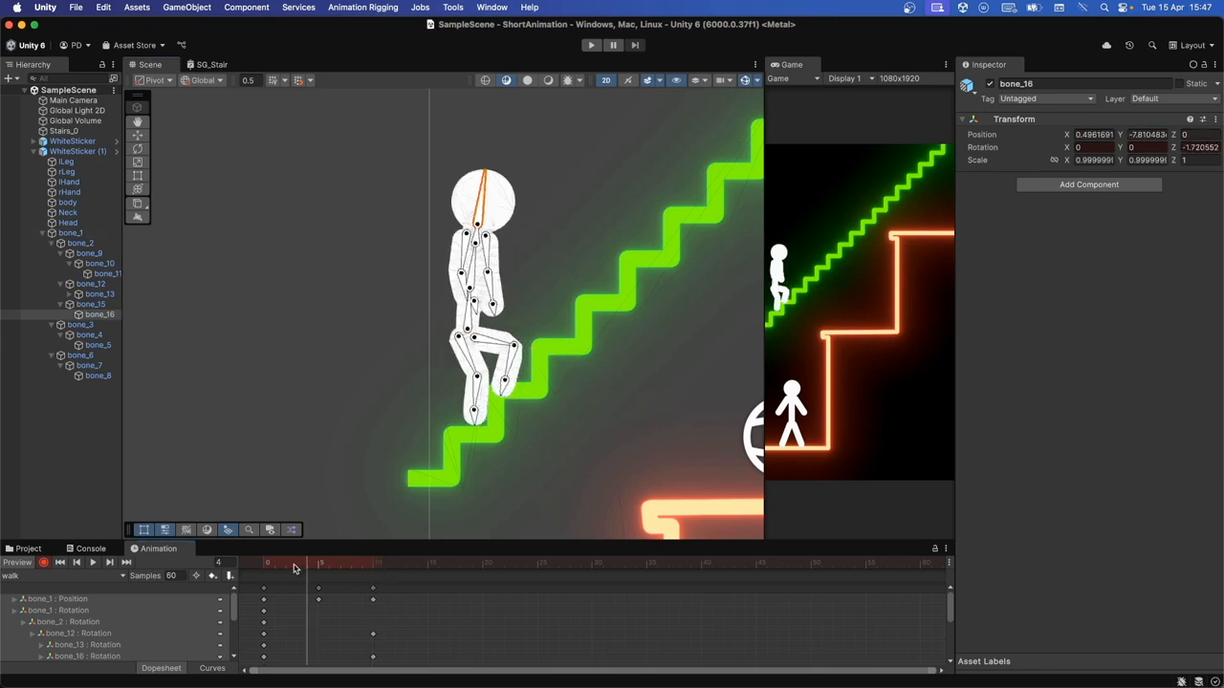
drag(470, 344, 486, 301)
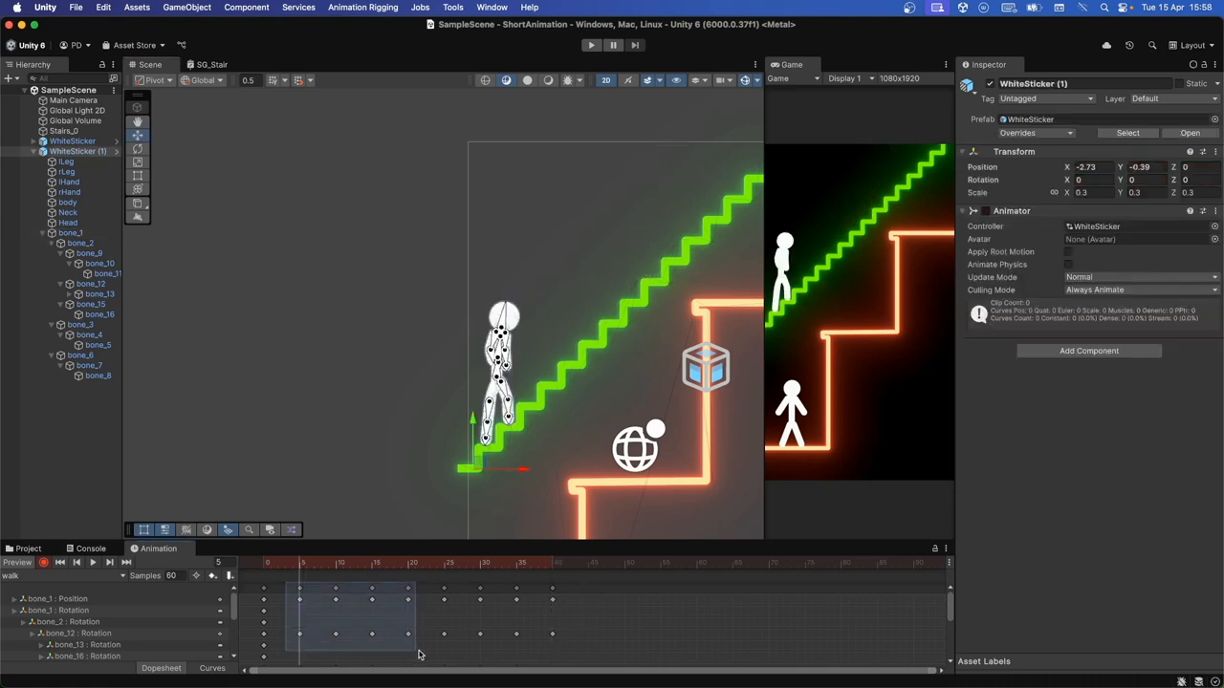
Move the body farther up the green staircase in the repeated walk poses, extending the keyframes to frame 60
drag(497, 388, 667, 216)
key(alt+period)
drag(518, 352, 709, 166)
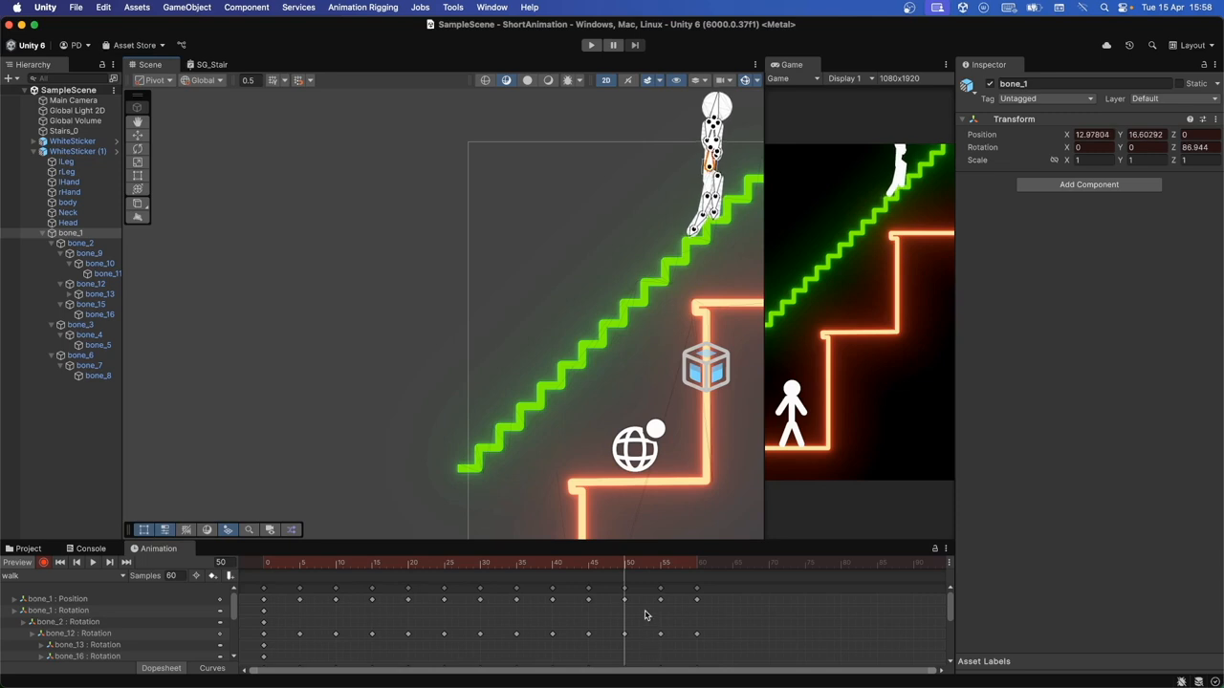
Play the walk animation and set the clip's samples to 30
key(space)
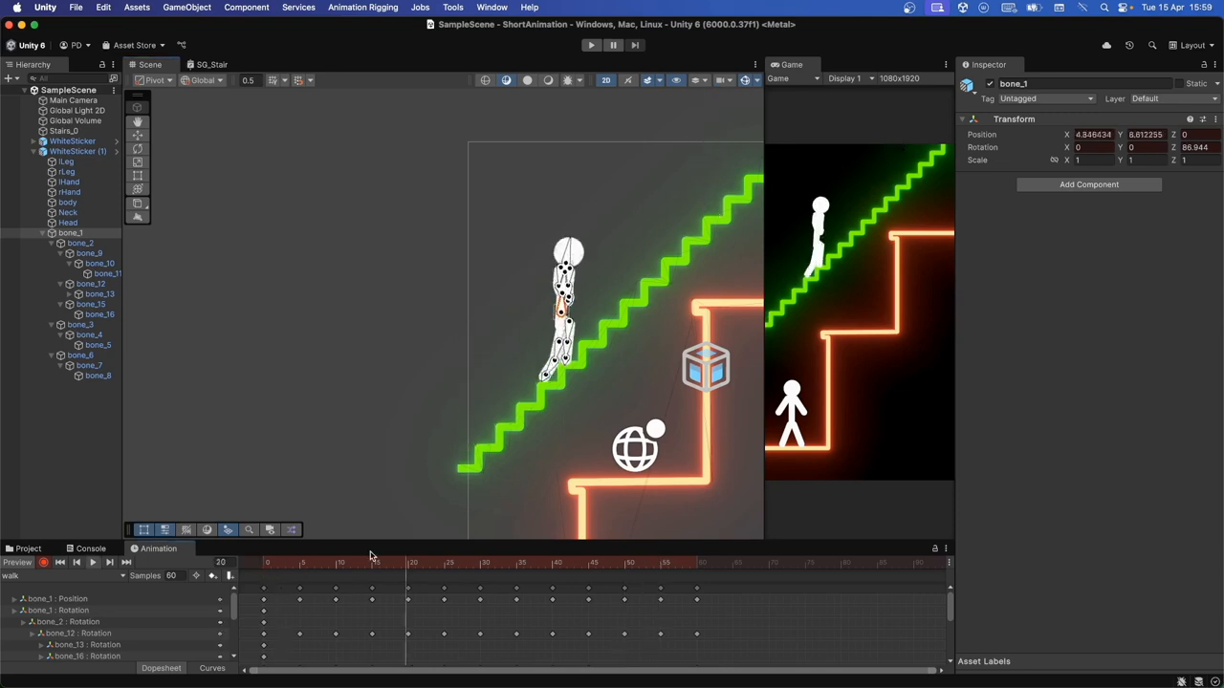
drag(179, 576, 151, 575)
text(30)
key(Return)
Compare the animation clips and Animator settings of the two WhiteSticker characters
double_click(71, 143)
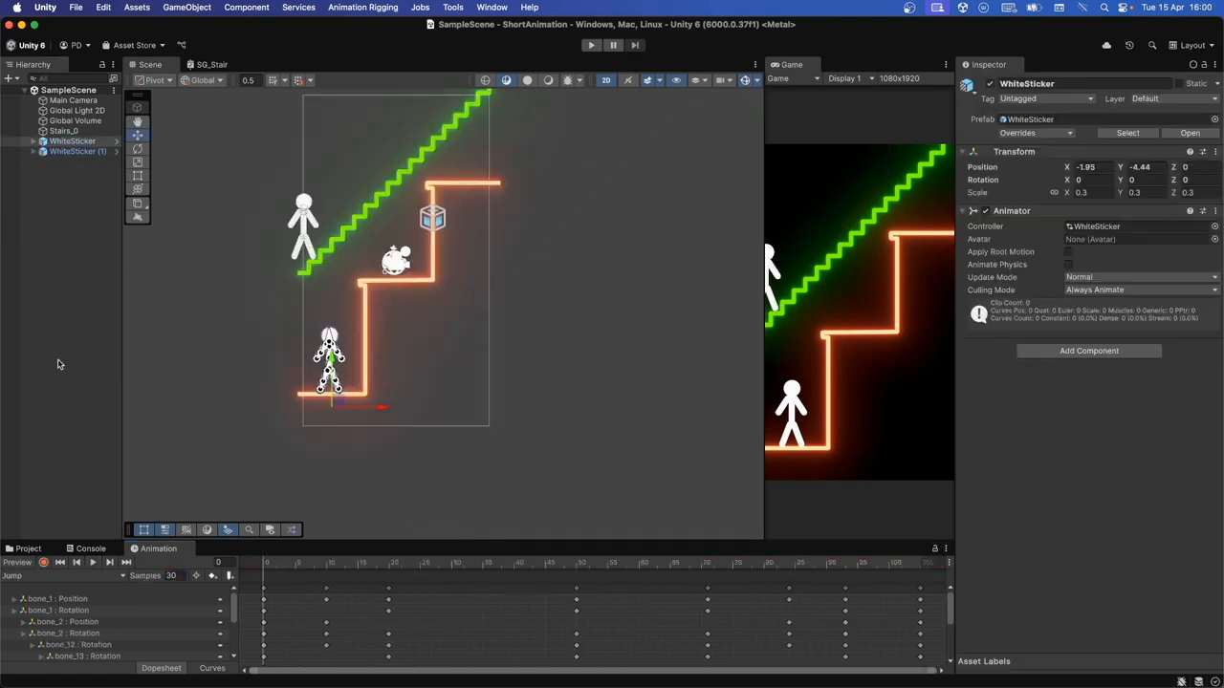
click(72, 142)
click(91, 153)
click(86, 143)
click(86, 151)
click(85, 133)
click(85, 141)
click(84, 151)
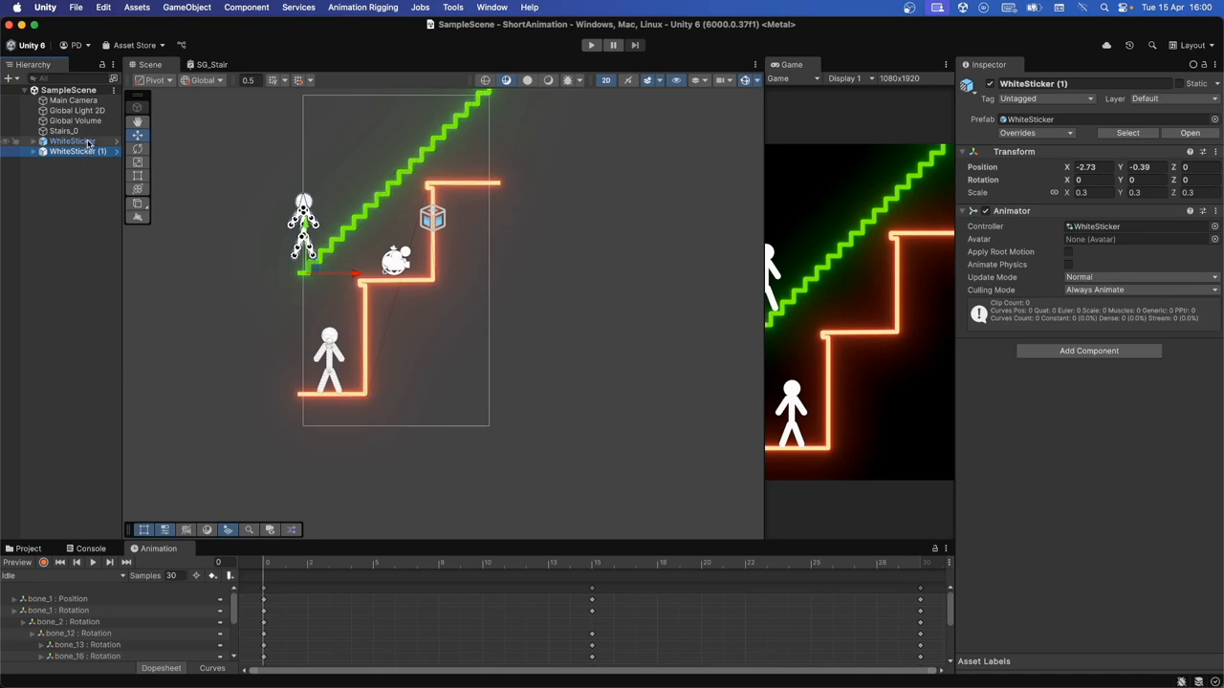
Open the WhiteSticker animator controller from the Character folder and rename it WhiteSticker_jum
click(27, 548)
click(48, 605)
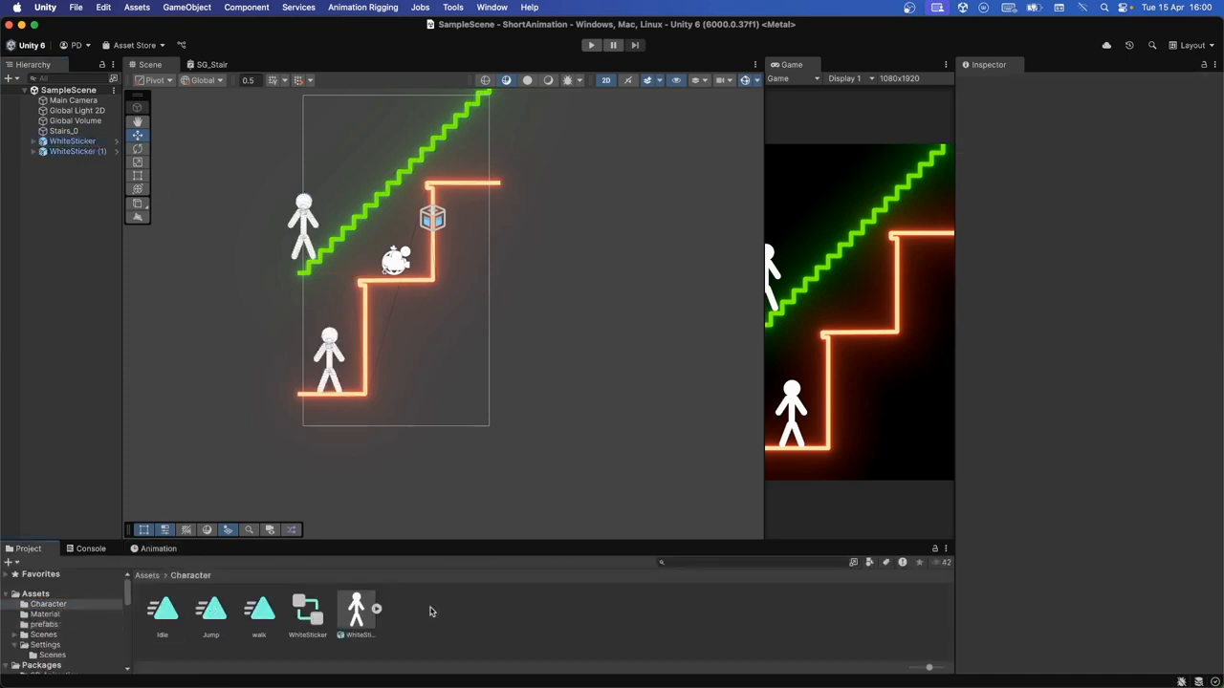
click(308, 610)
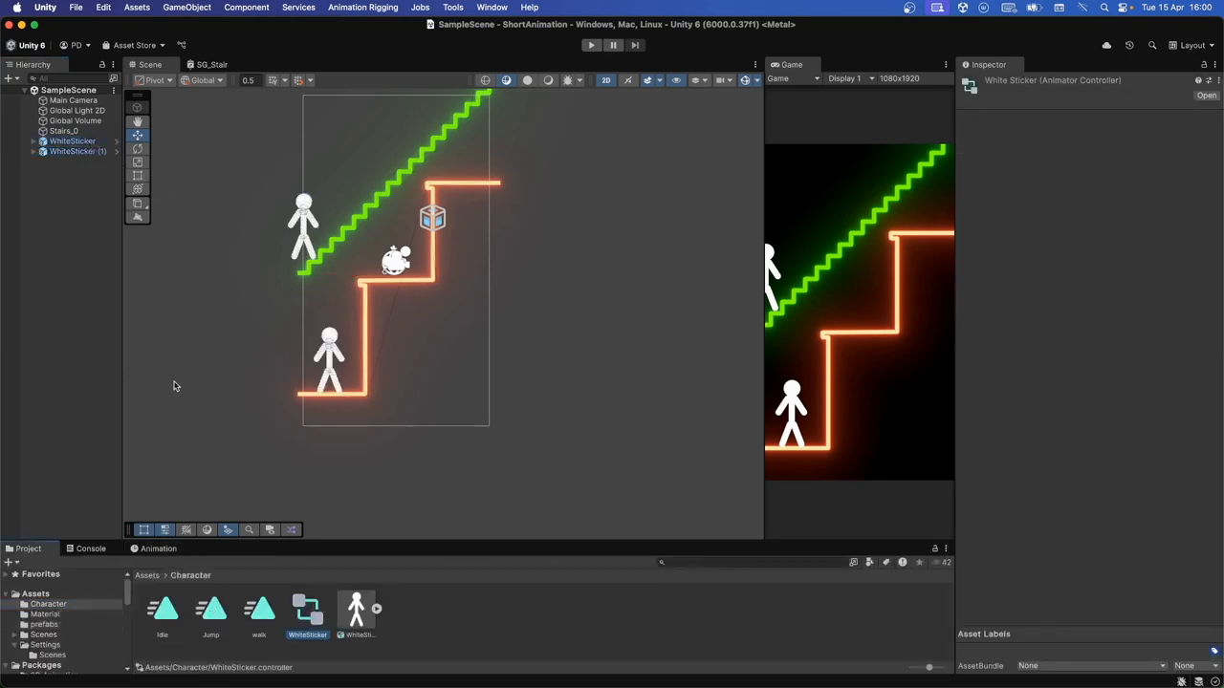
click(432, 629)
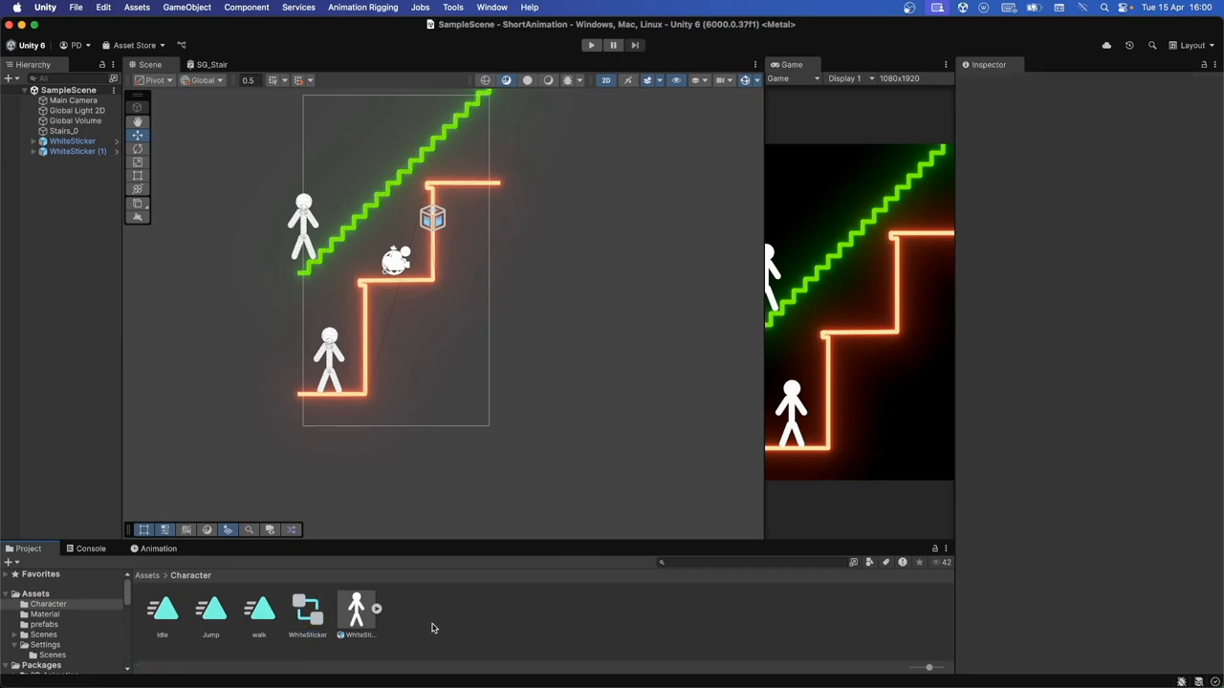
double_click(316, 617)
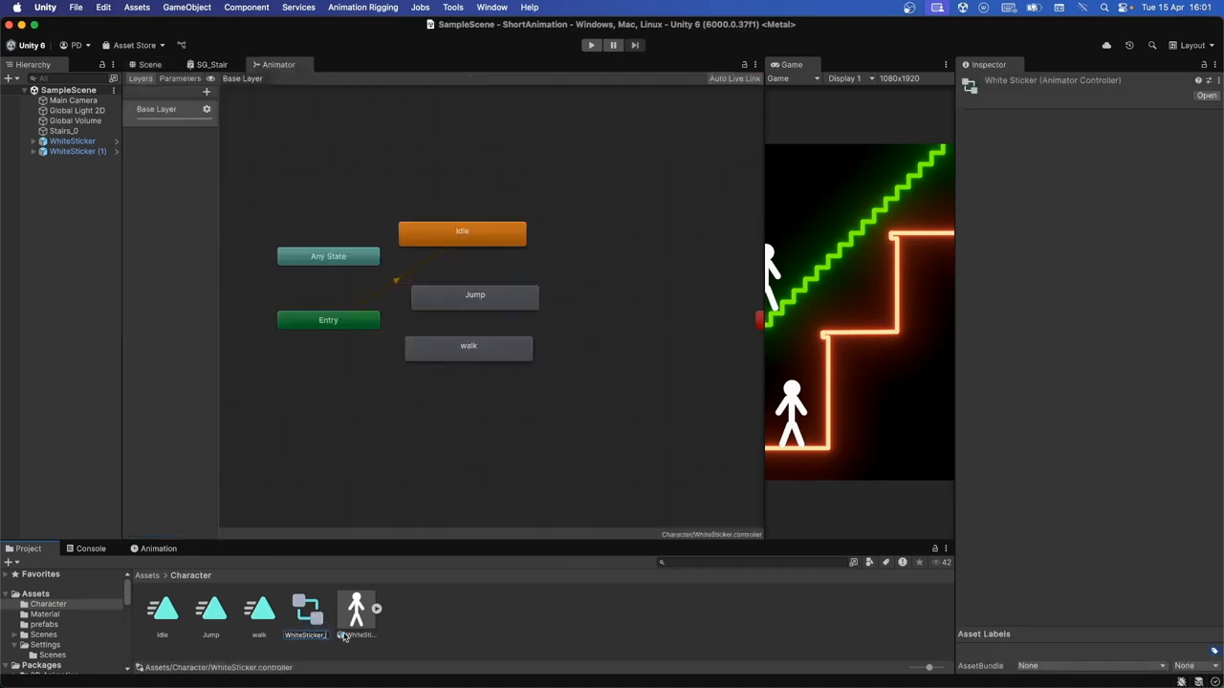
key(Return)
Set Jump as the layer default state in the WhiteSticker_jum controller
right_click(468, 299)
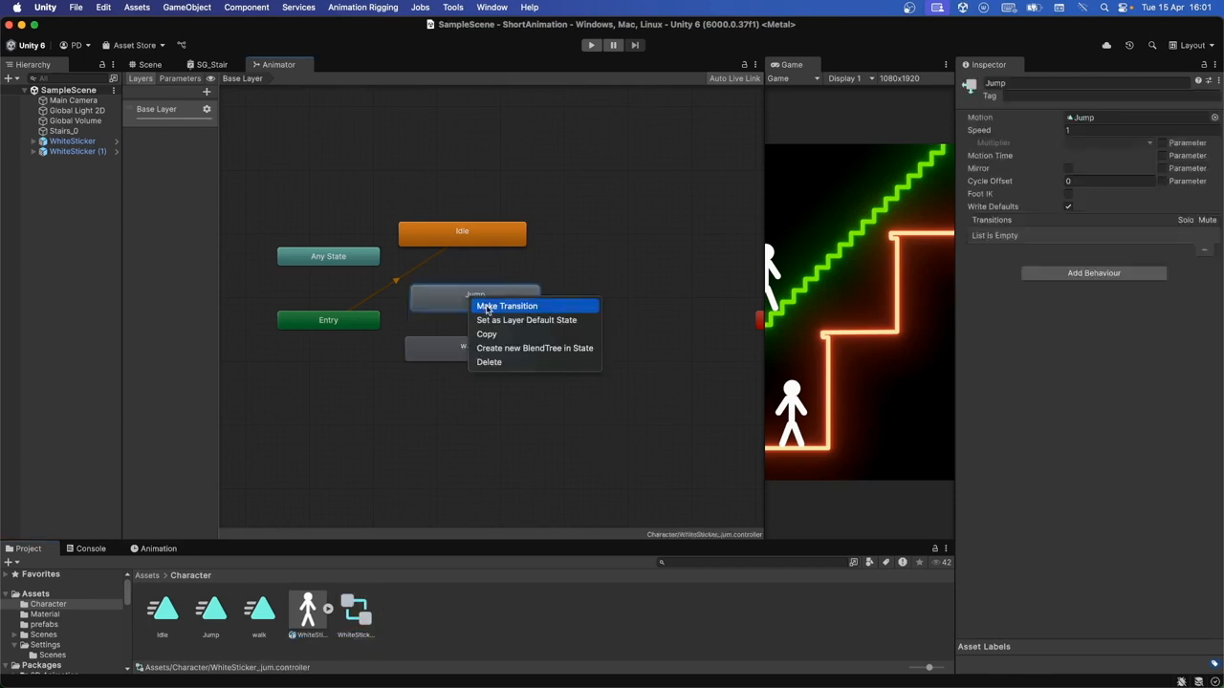
click(486, 321)
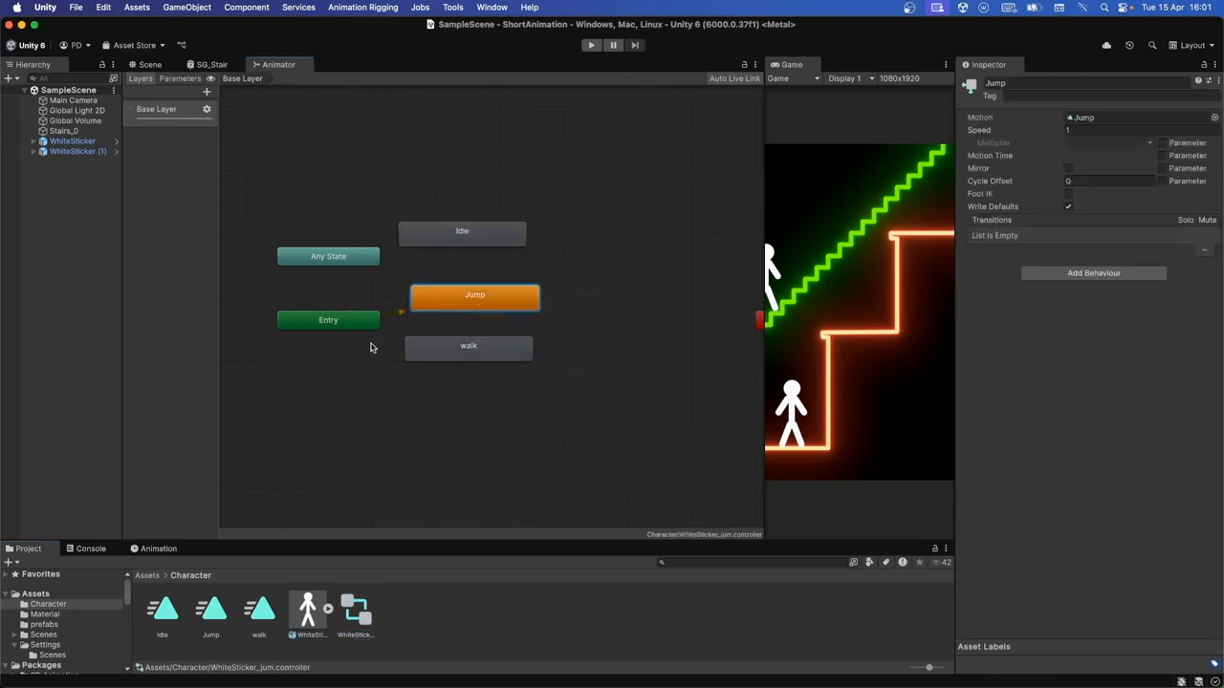
click(188, 298)
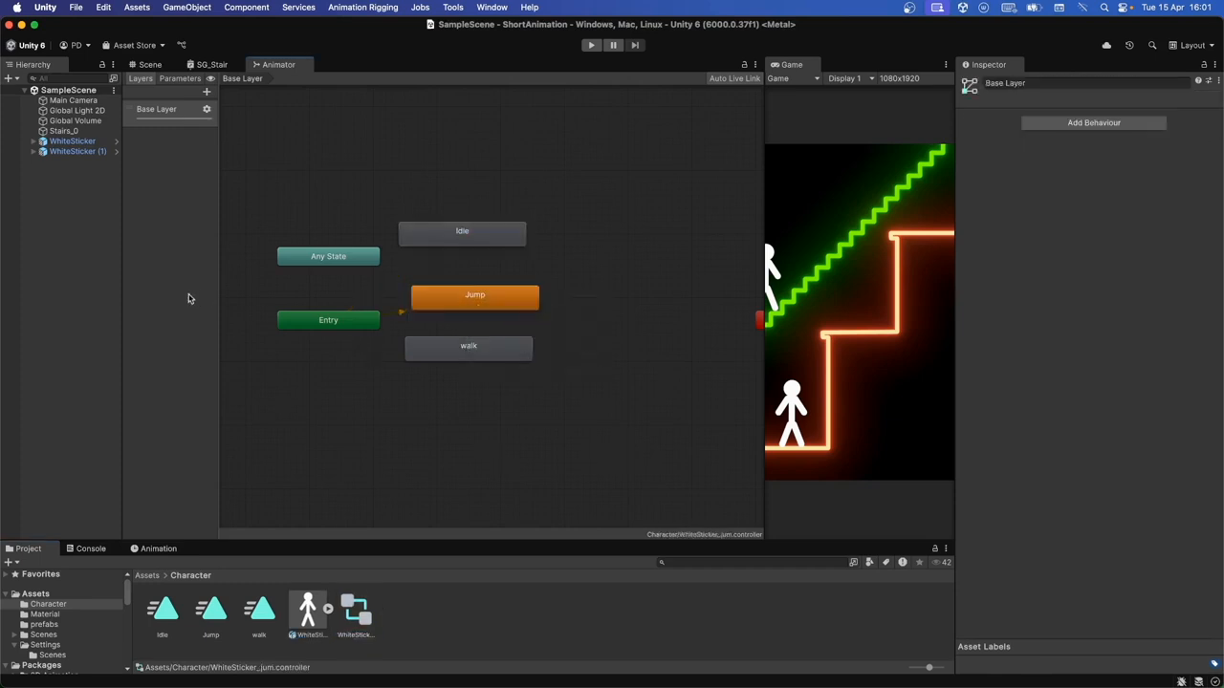
click(455, 629)
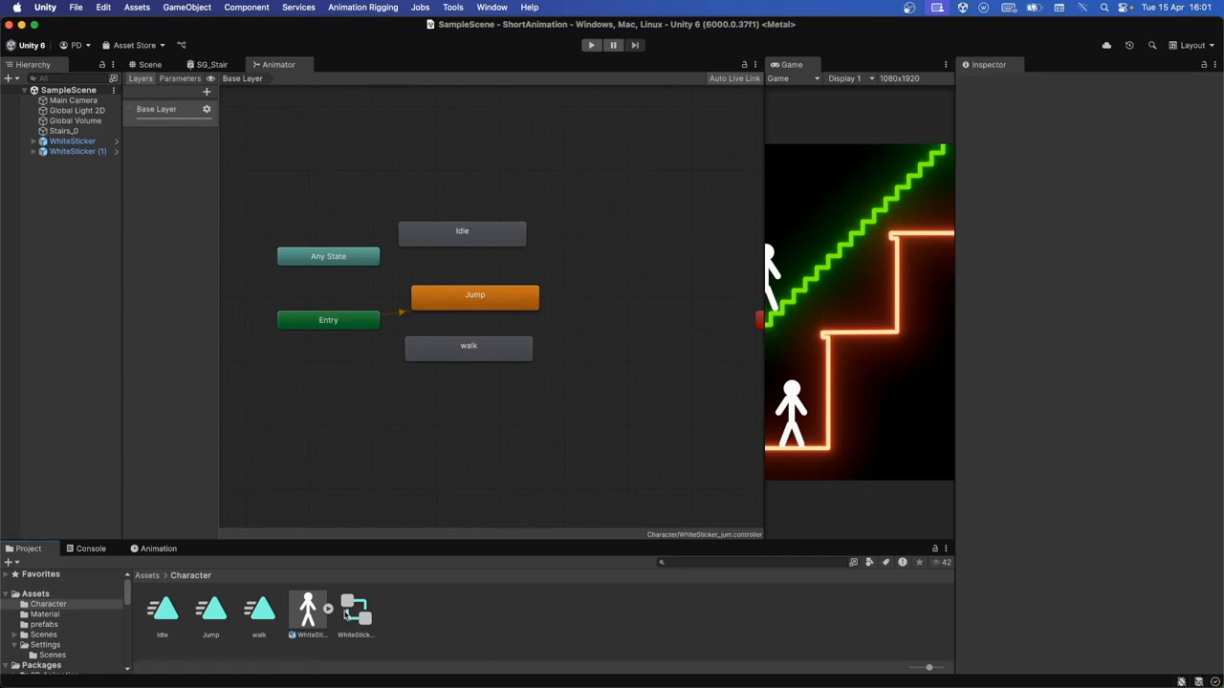
Rename the lower character WhiteSticker_Jump and the one on the green staircase WhiteSticker_Walk
click(85, 145)
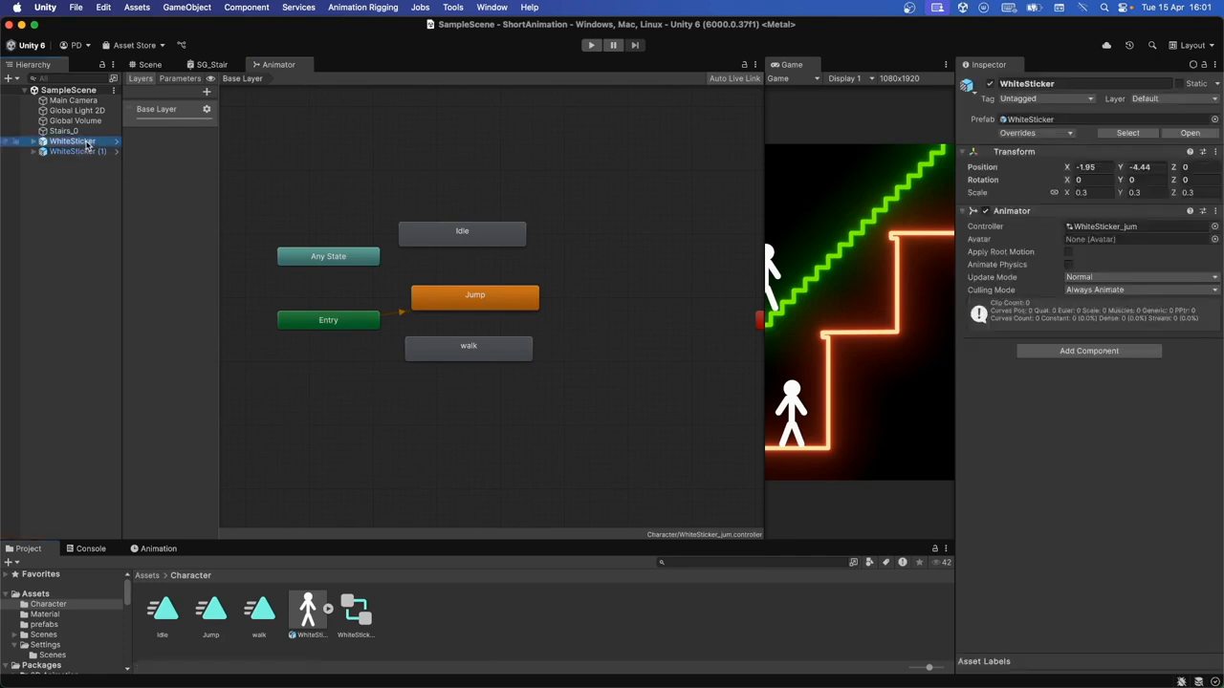
key(Return)
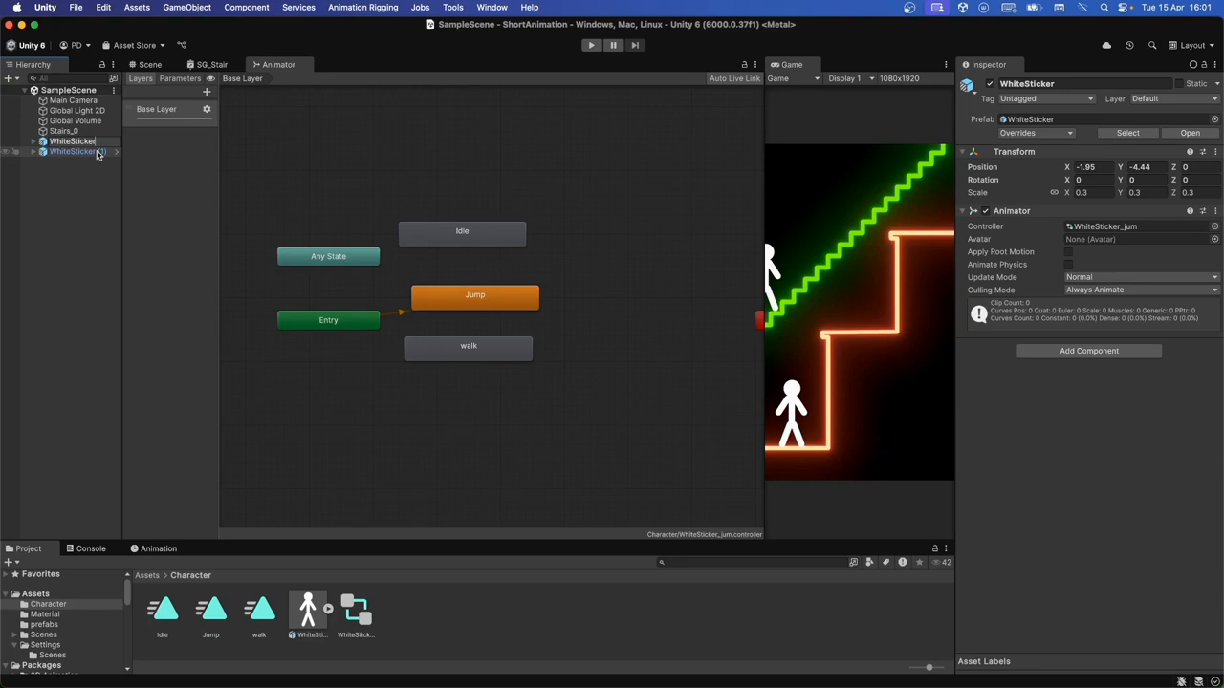
text(_Jum)
key(Return)
click(98, 152)
drag(121, 169, 153, 169)
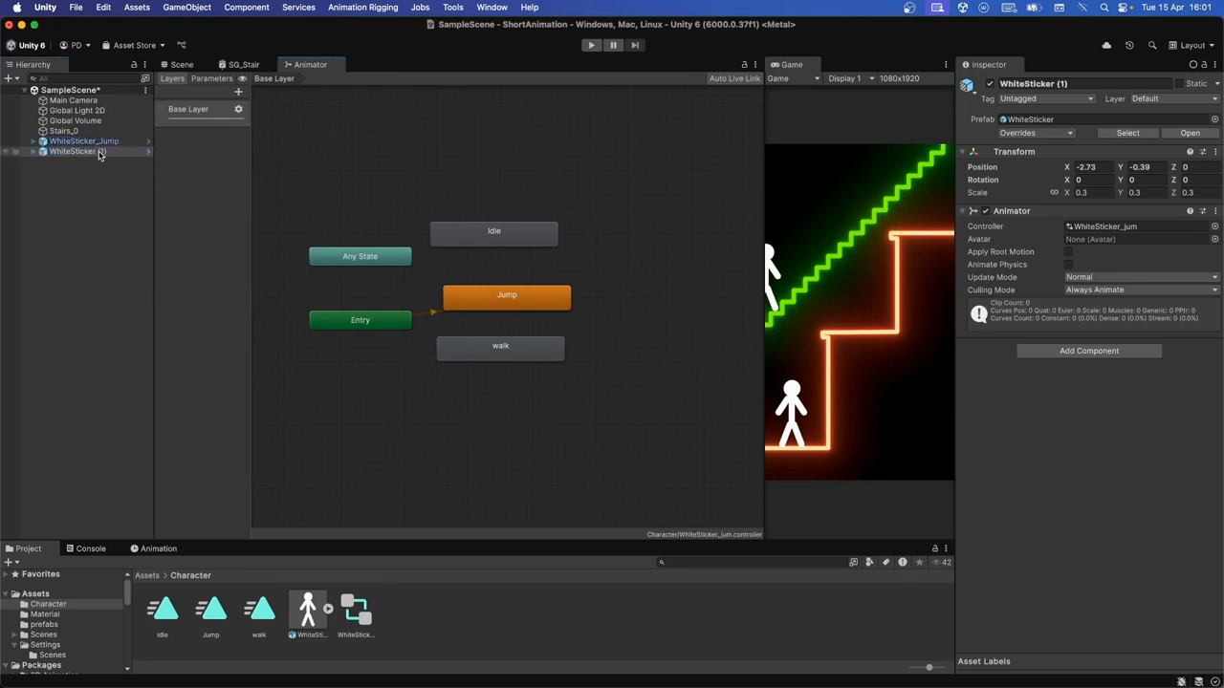
click(107, 153)
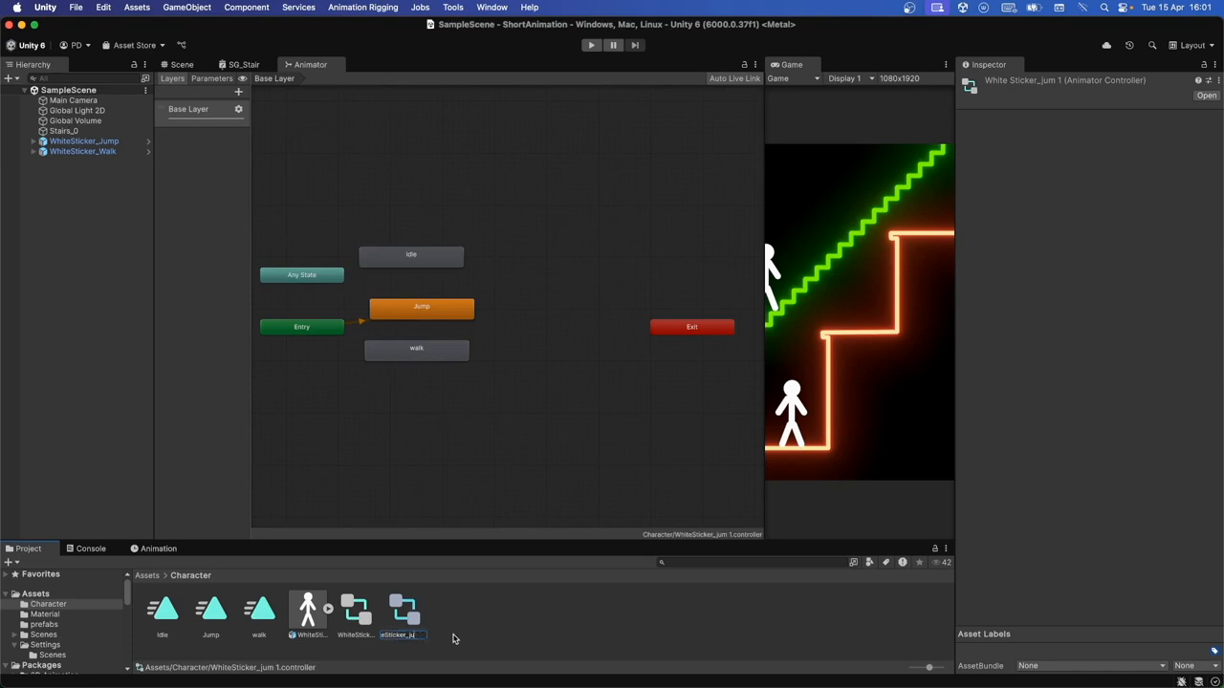
Duplicate the WhiteSticker_jum controller as WhiteSticker_walk and set walk as its layer default state
key(Return)
click(440, 256)
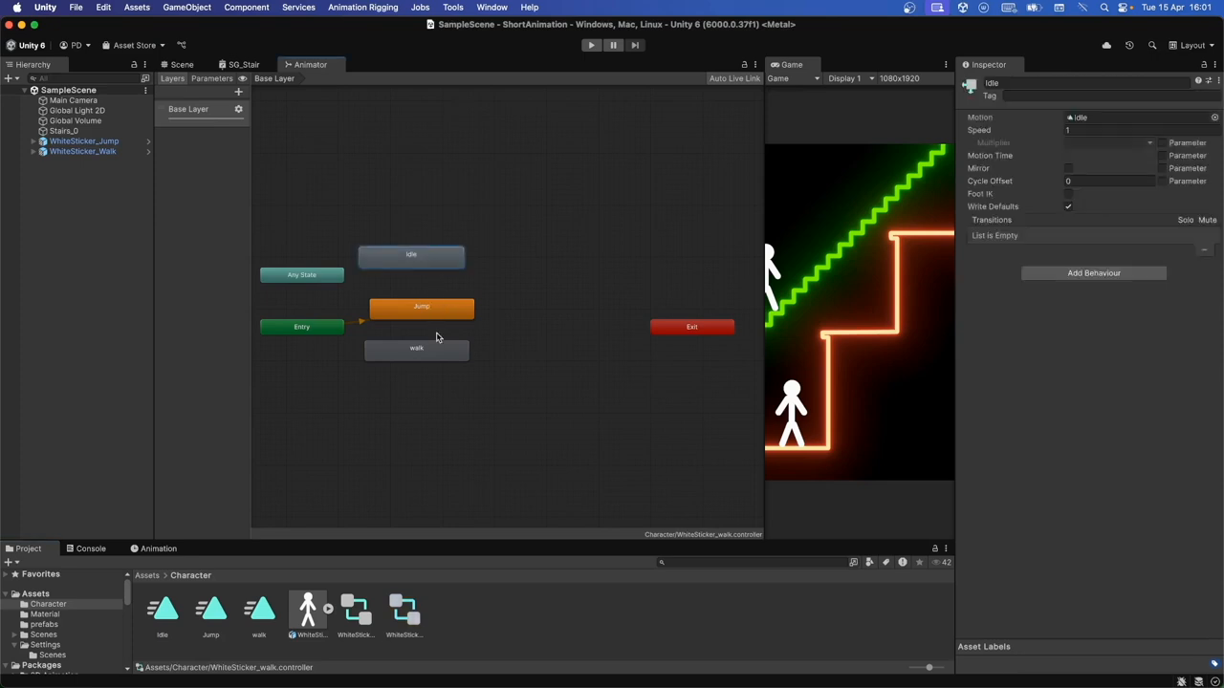
click(433, 352)
right_click(436, 353)
click(455, 378)
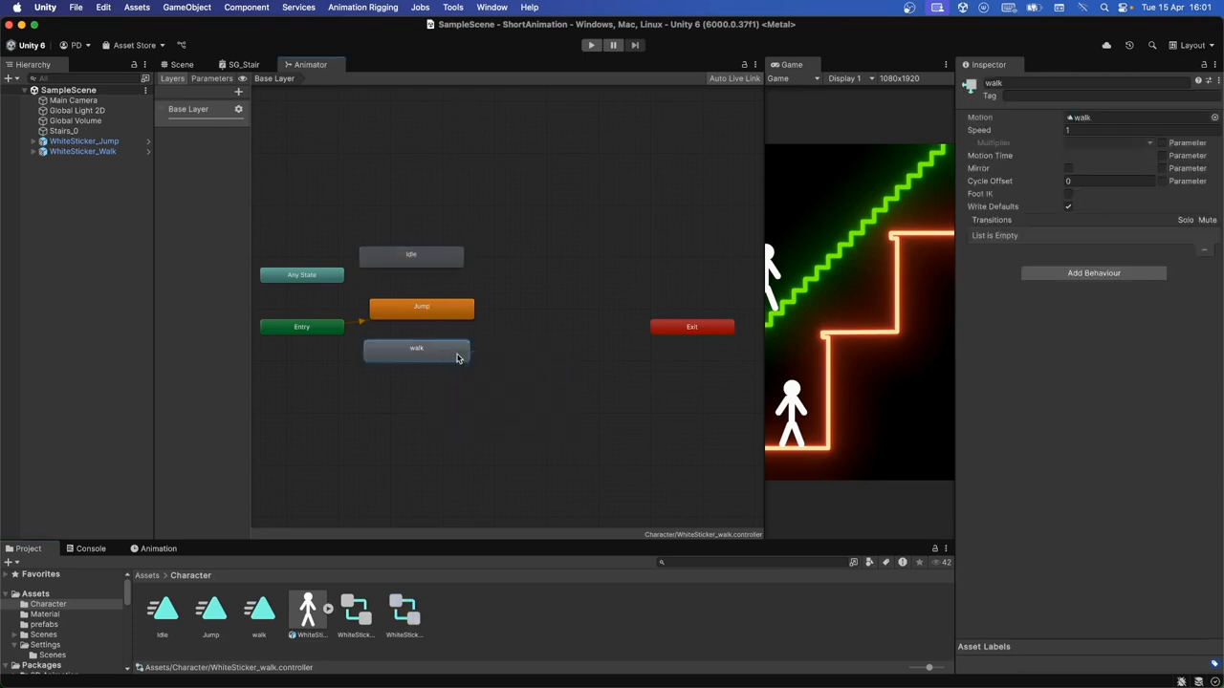
click(169, 342)
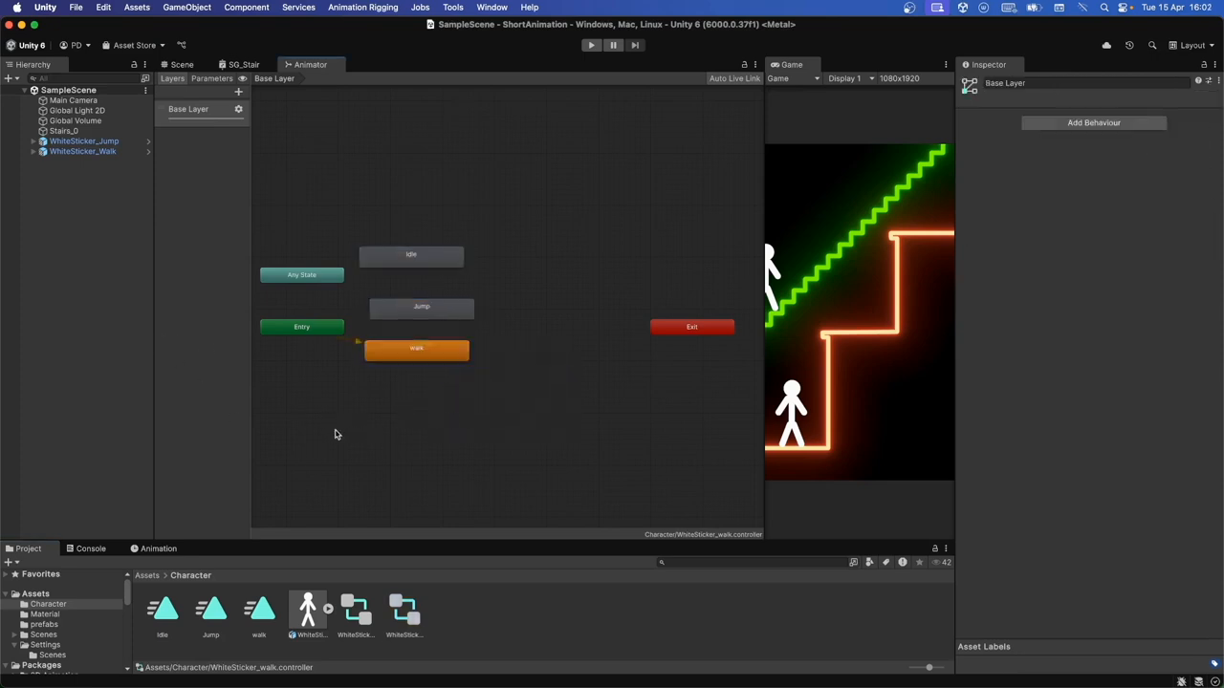
Return to the scene and assign the WhiteSticker_walk controller to the WhiteSticker_Walk character
click(182, 64)
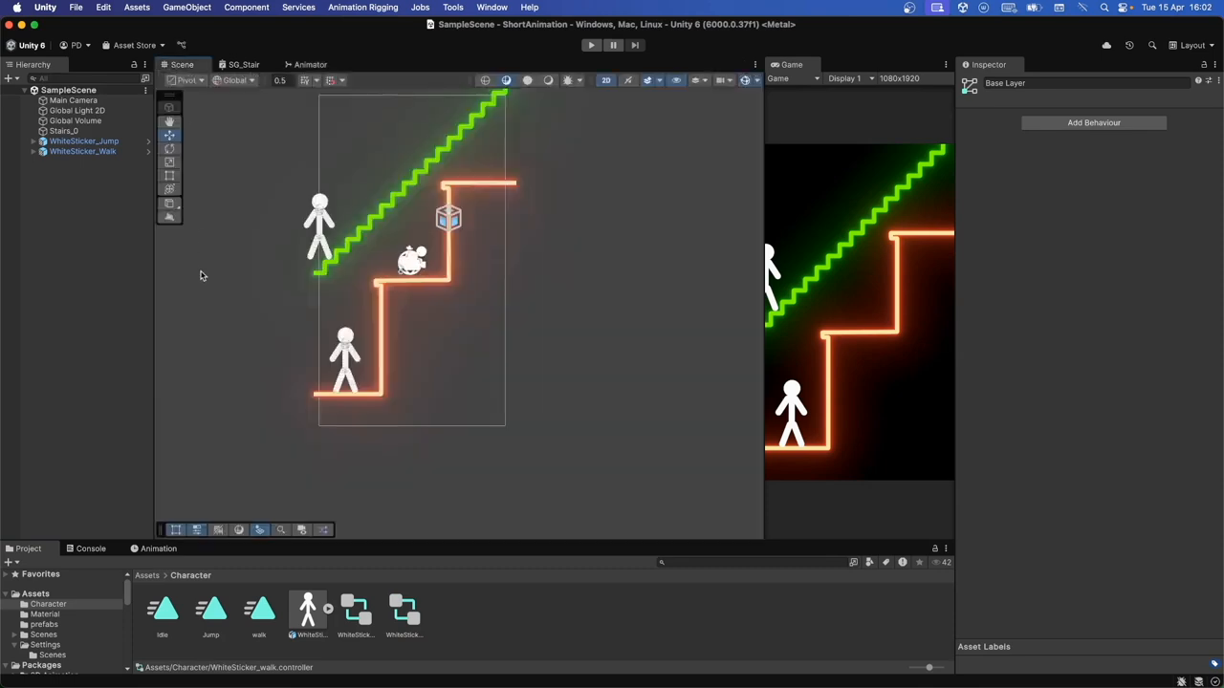
click(100, 151)
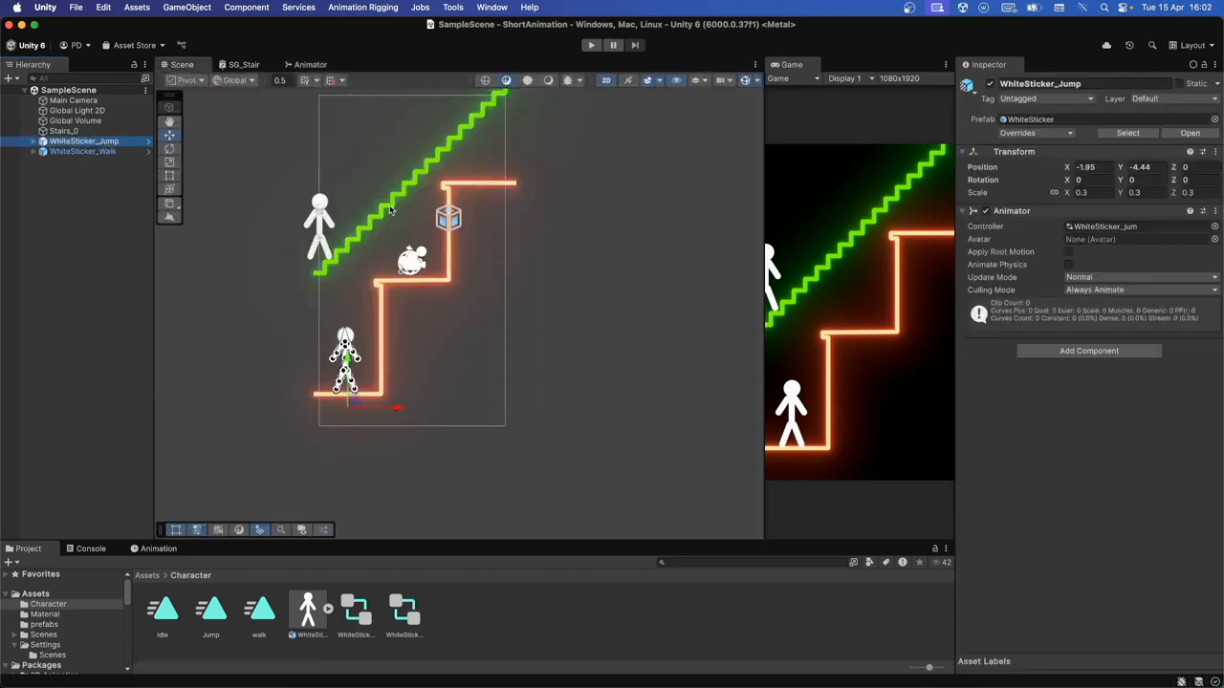
click(1214, 232)
click(990, 295)
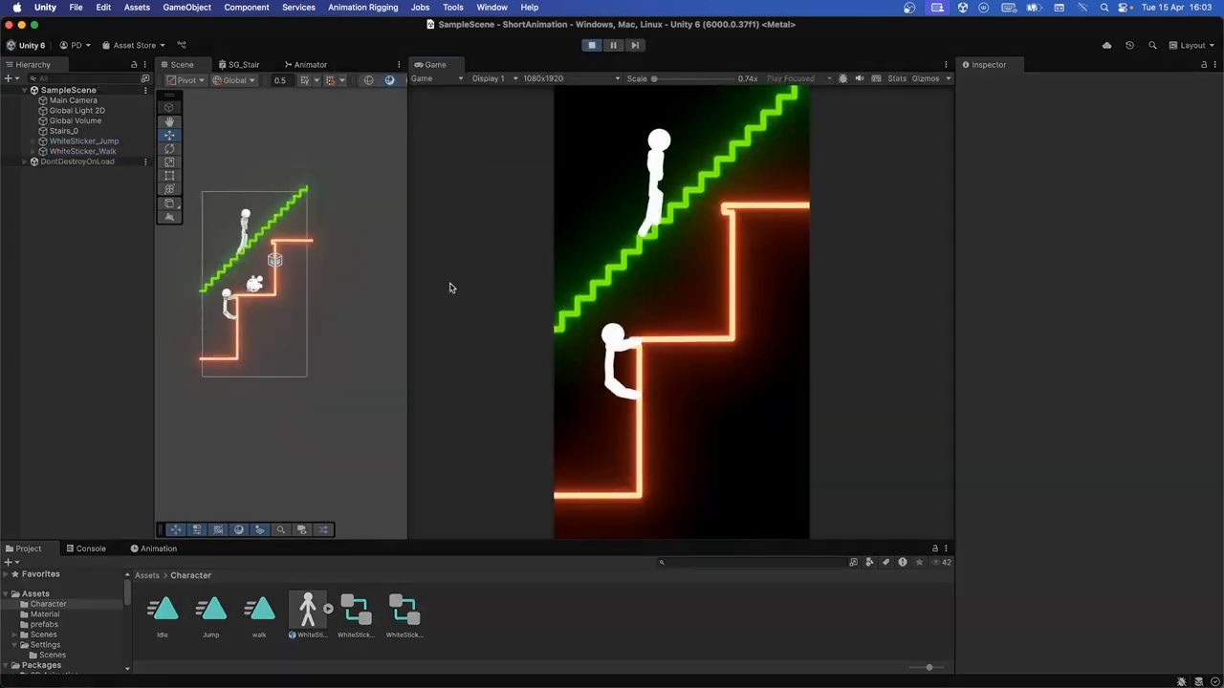
Watch both characters' animations in the maximized Game view and stop play mode
double_click(438, 64)
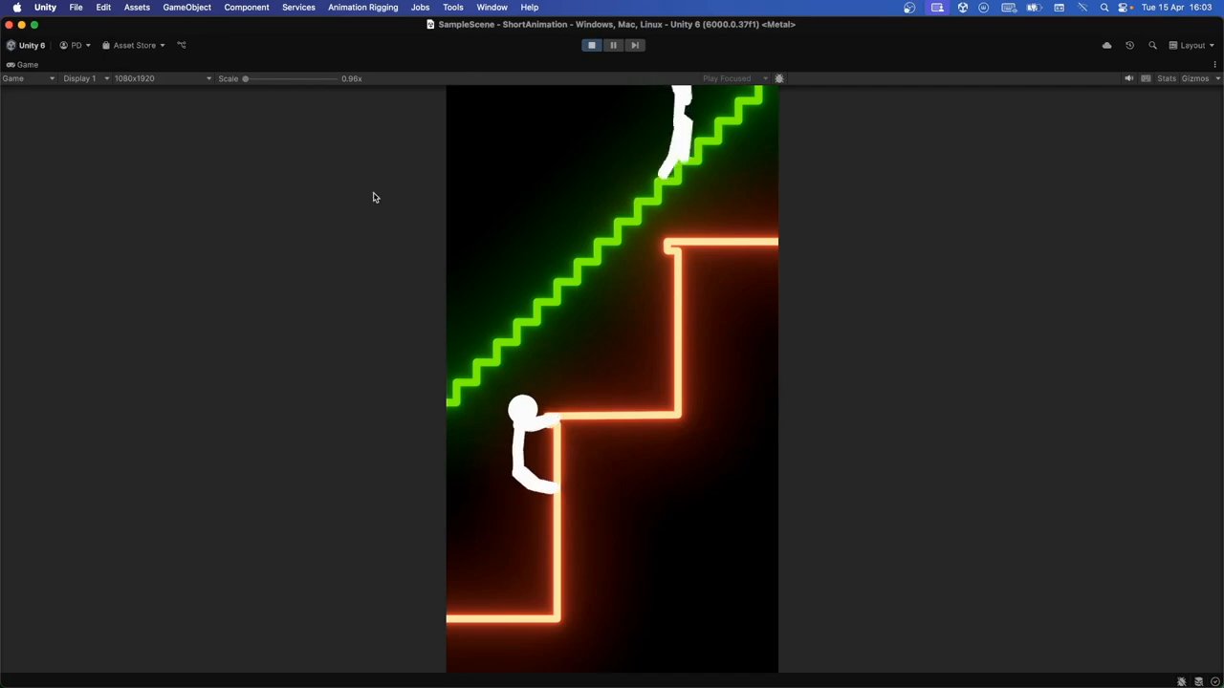
click(592, 46)
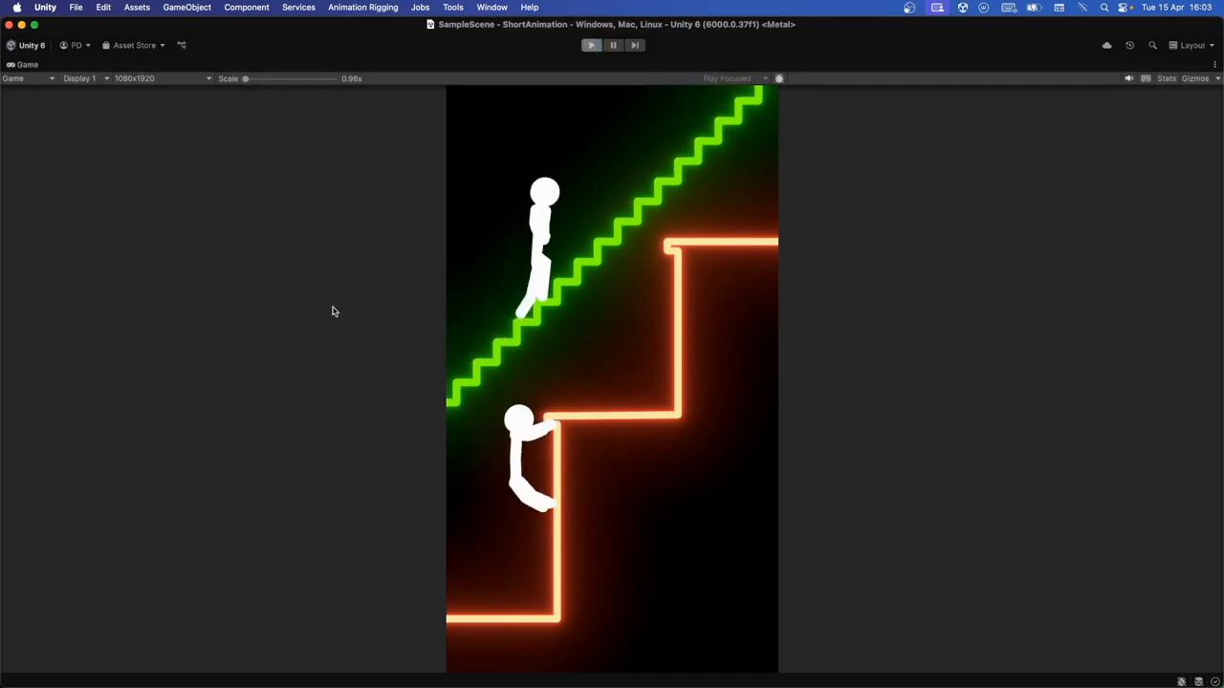